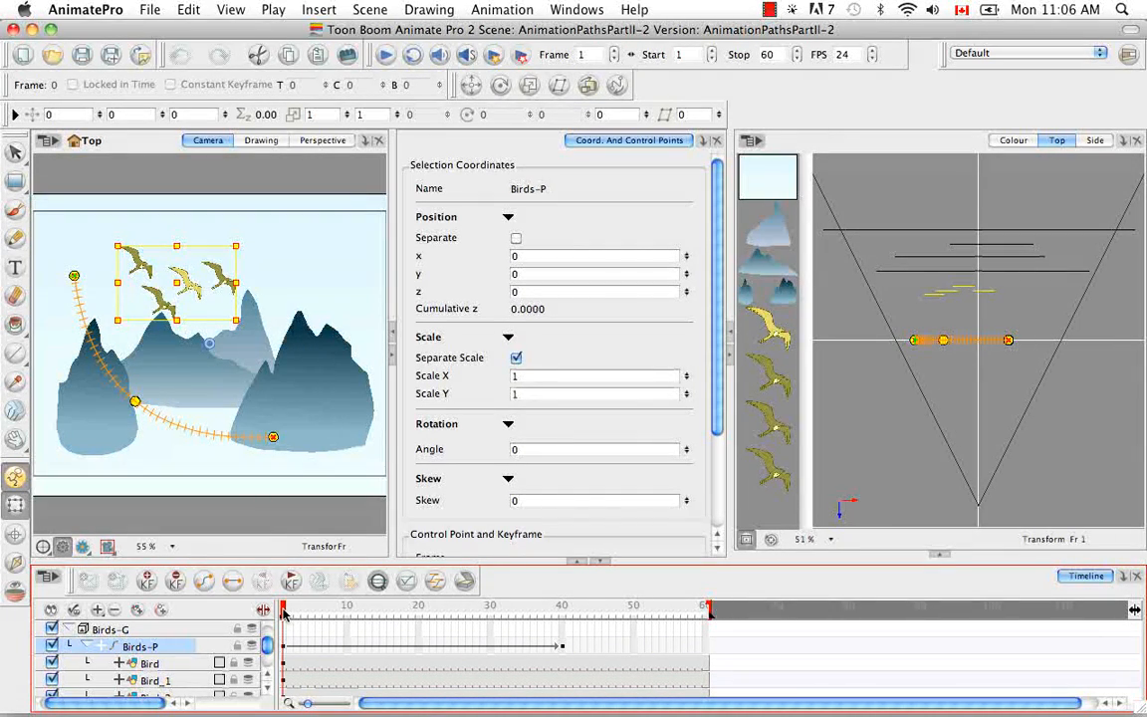
- Play the scene and scrub the timeline to examine how Birds-P moves along its path
drag(283, 613, 249, 575)
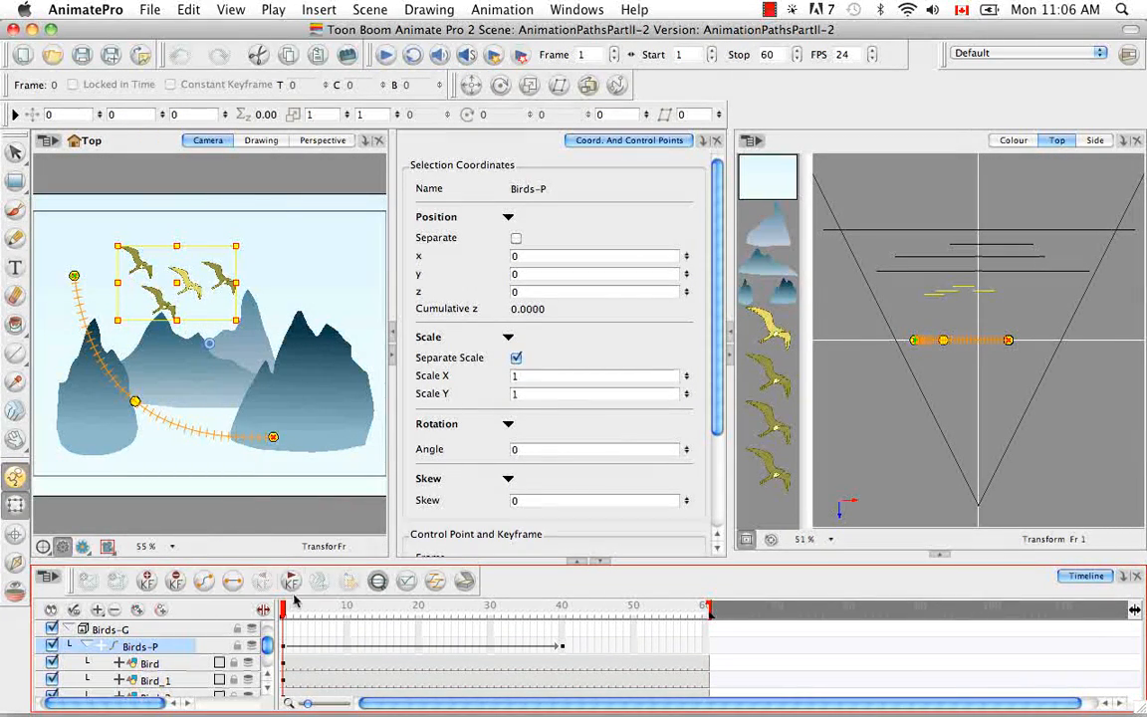
click(388, 56)
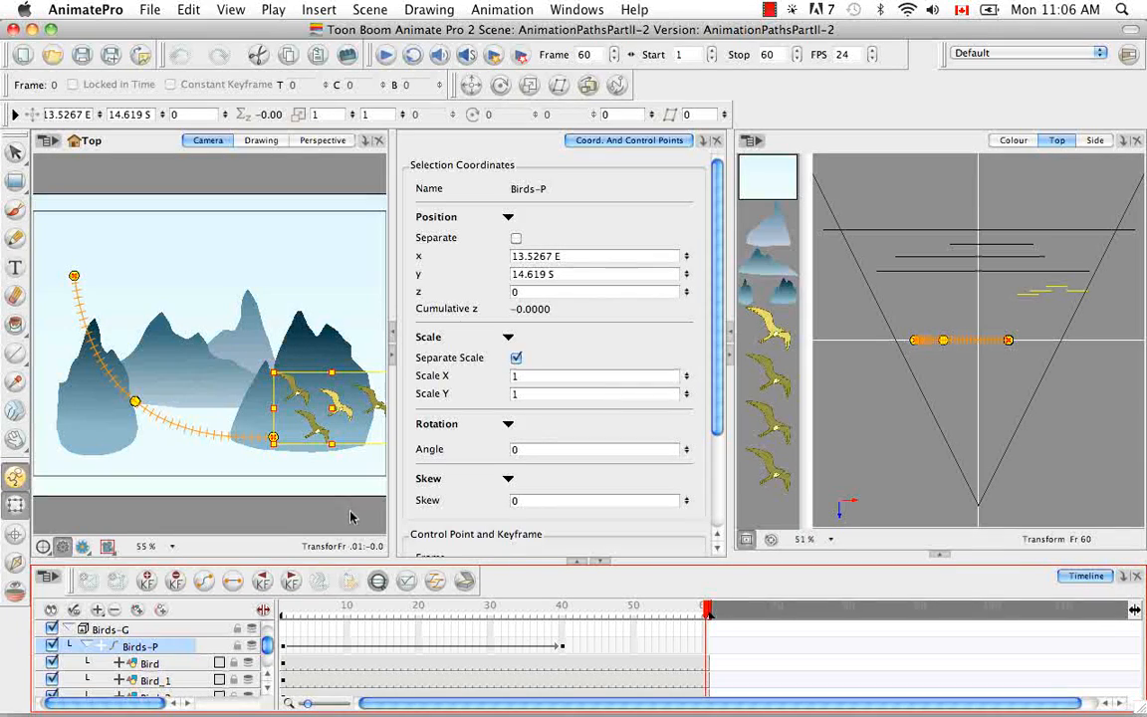
click(286, 609)
drag(286, 609, 426, 609)
drag(553, 621, 269, 630)
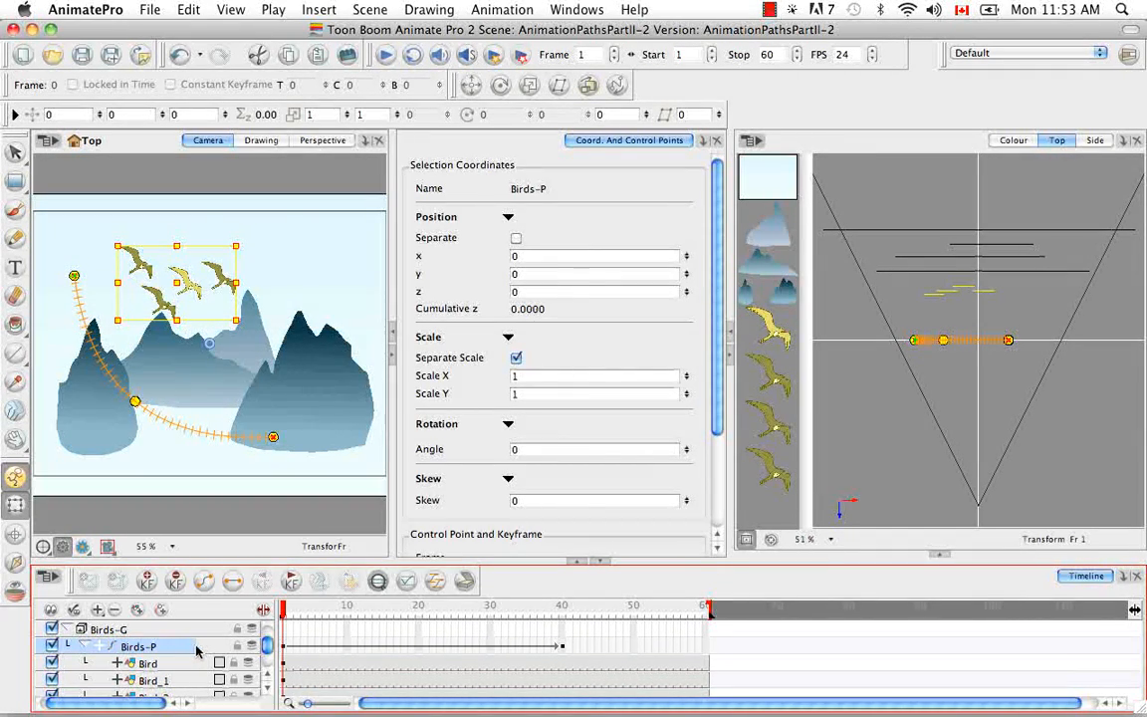
- In the Birds-P layer properties, switch the position to Separate and create a new Bezier function for the x axis
double_click(195, 648)
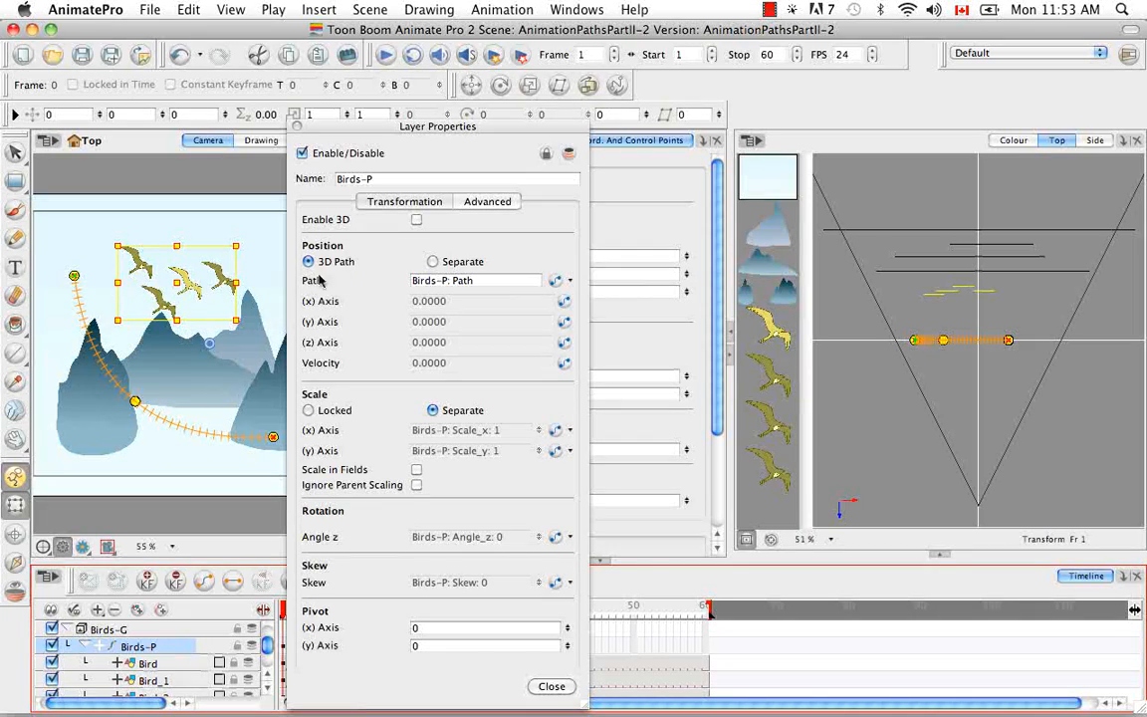
click(433, 262)
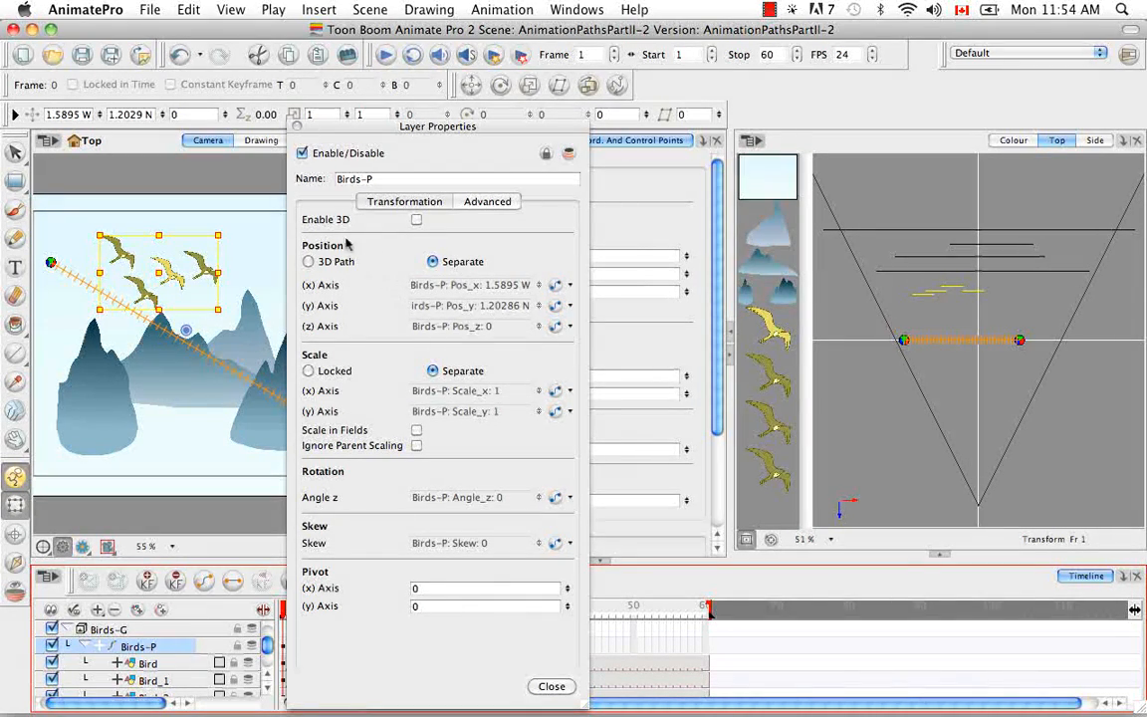
click(572, 287)
click(572, 287)
click(572, 287)
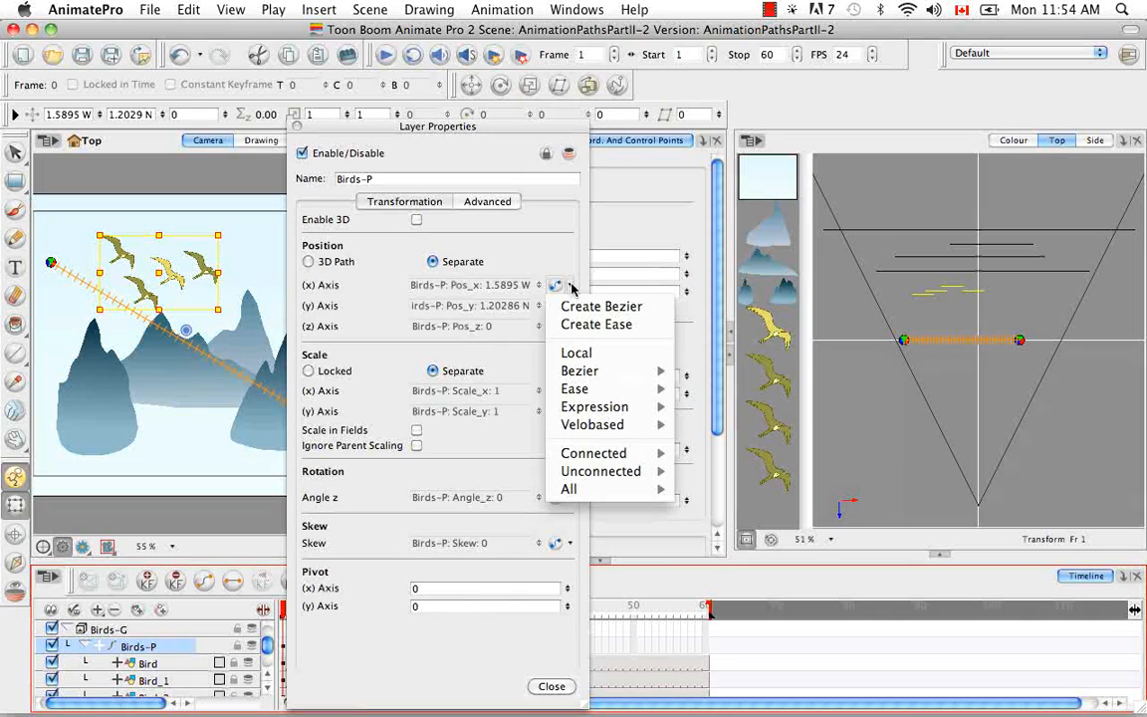
click(662, 309)
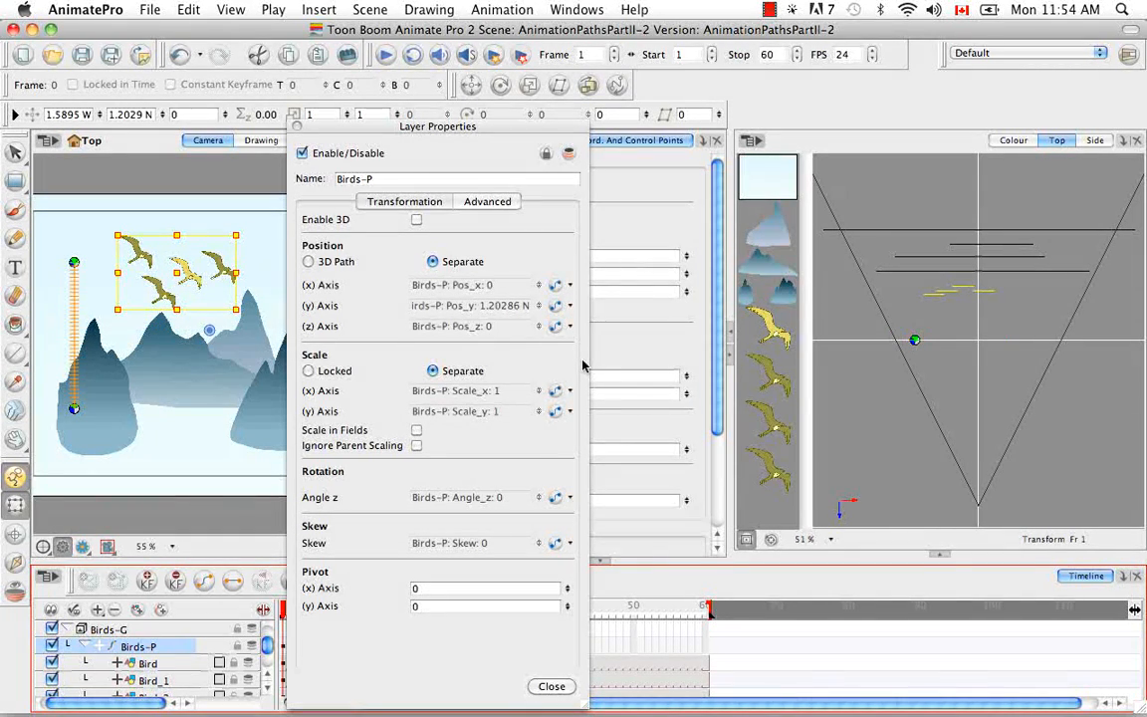
click(551, 688)
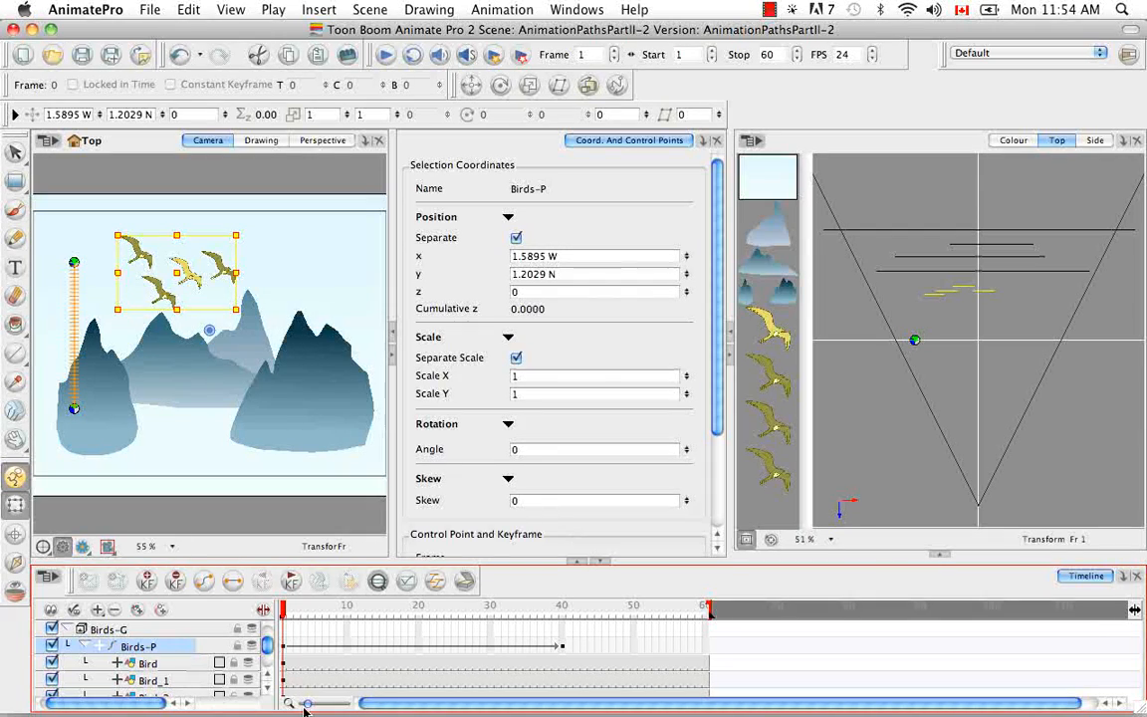
- Insert a keyframe on the Birds-P layer at frame 20
click(419, 649)
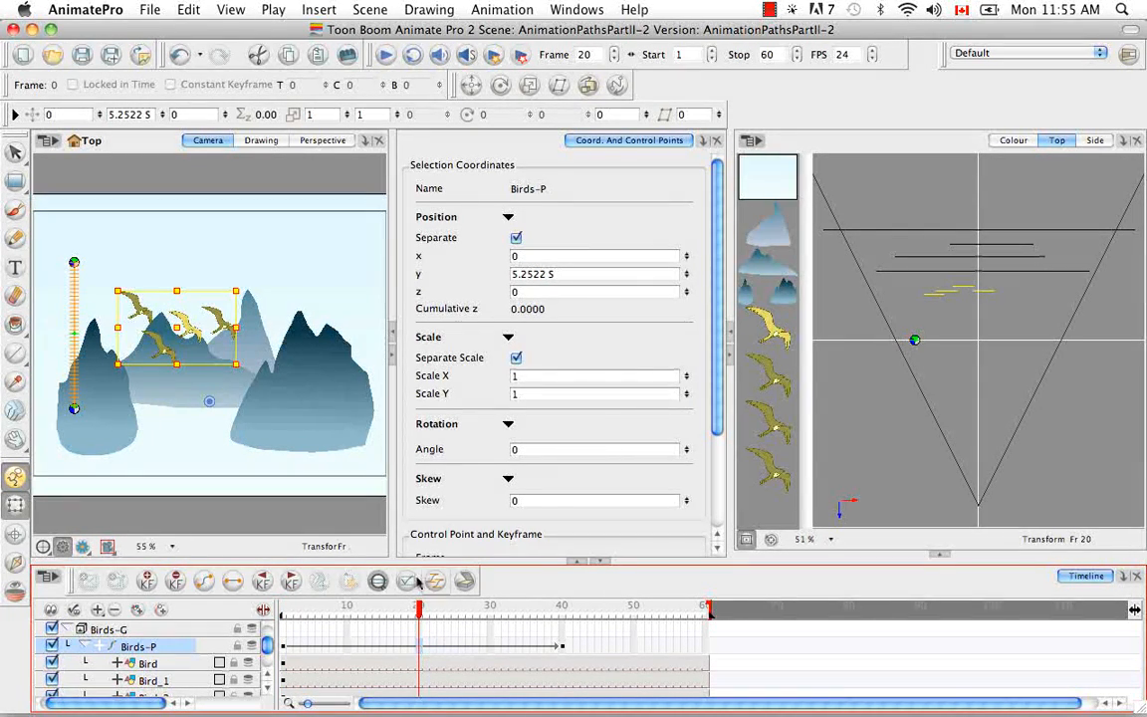
right_click(418, 649)
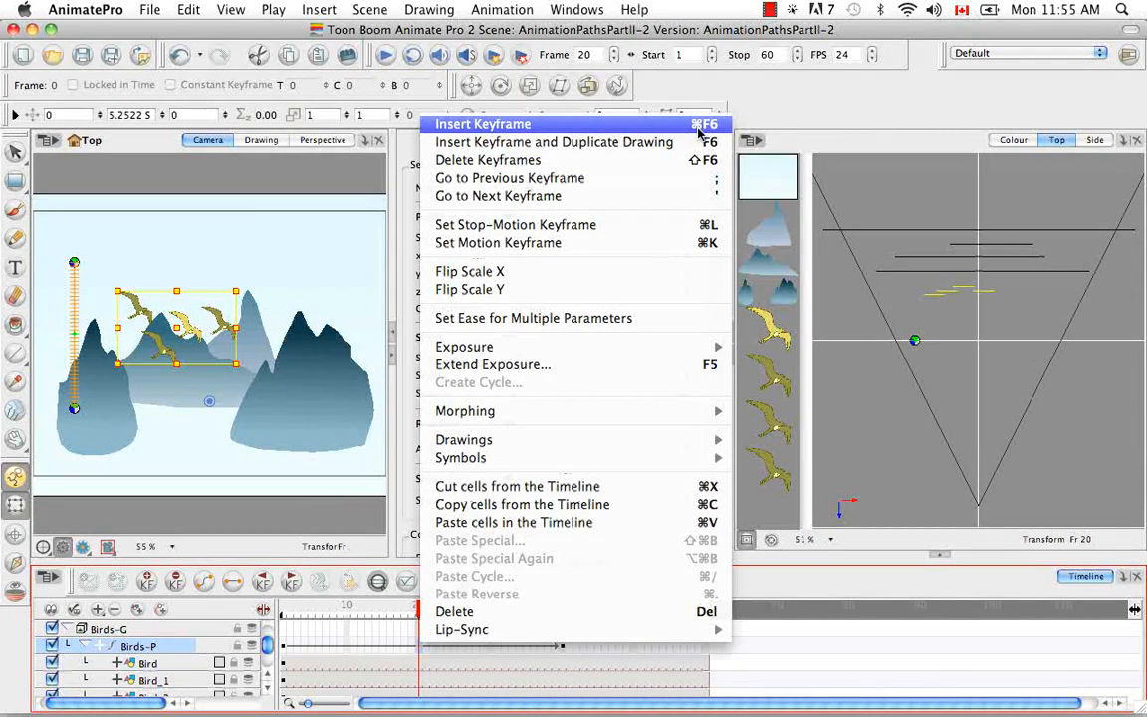
click(703, 129)
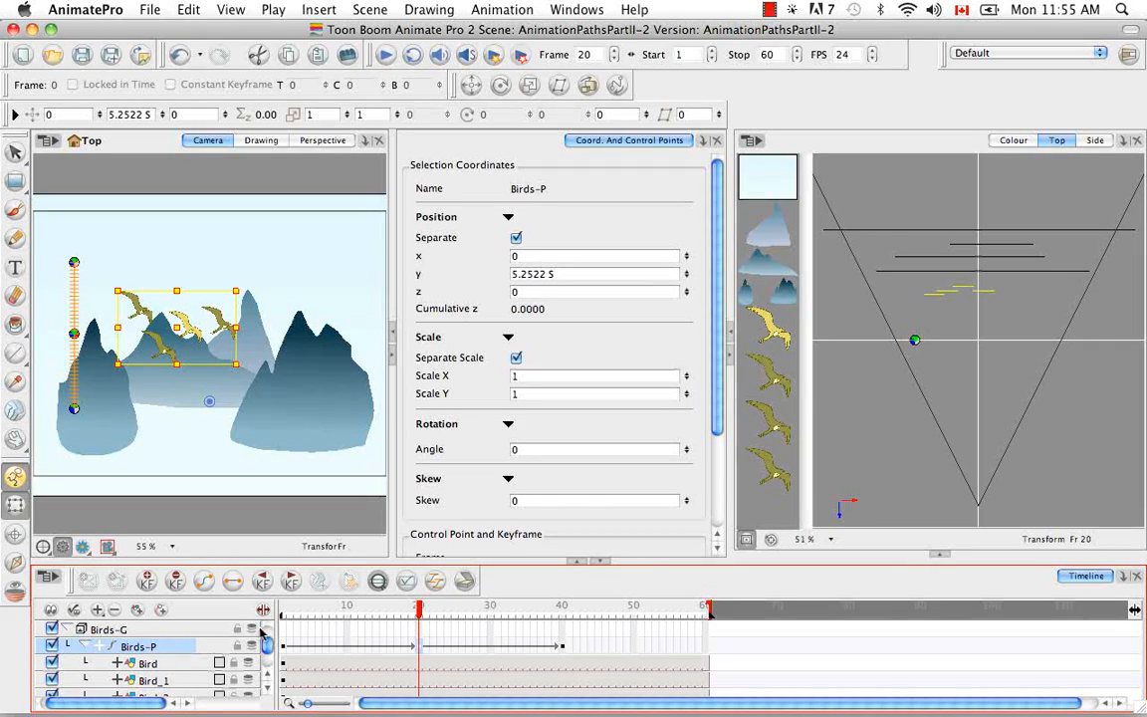
- Expand the Birds-P parameters in the timeline, select Pos x and show the parameter values
click(100, 650)
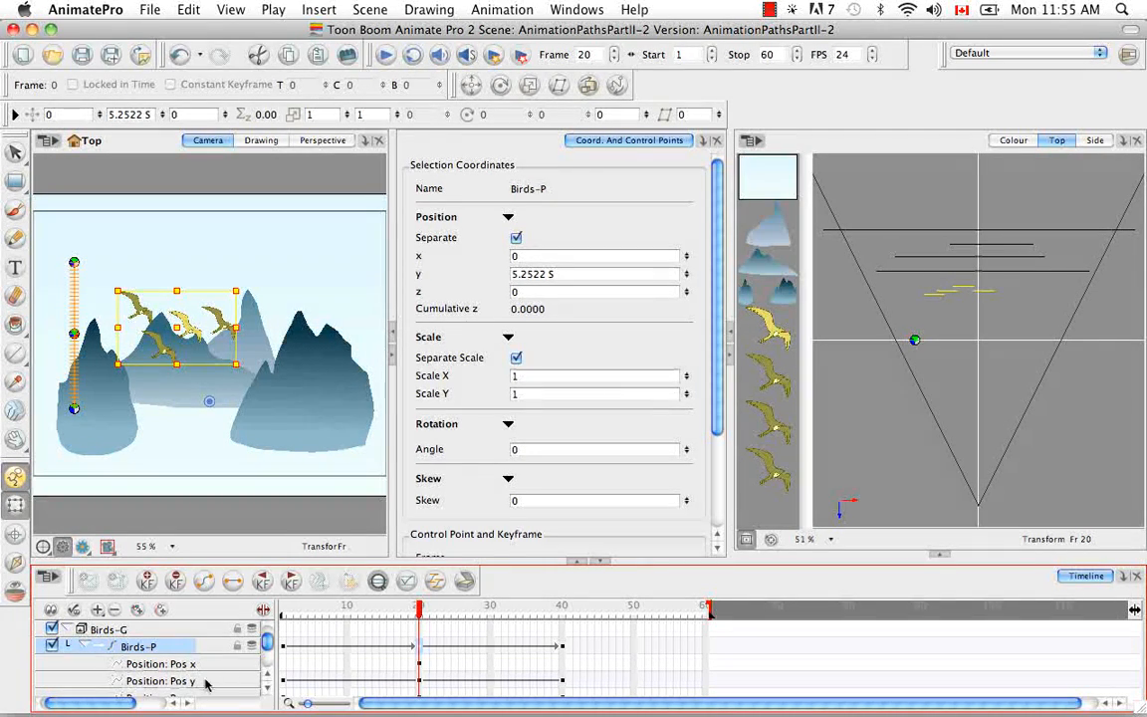
click(175, 664)
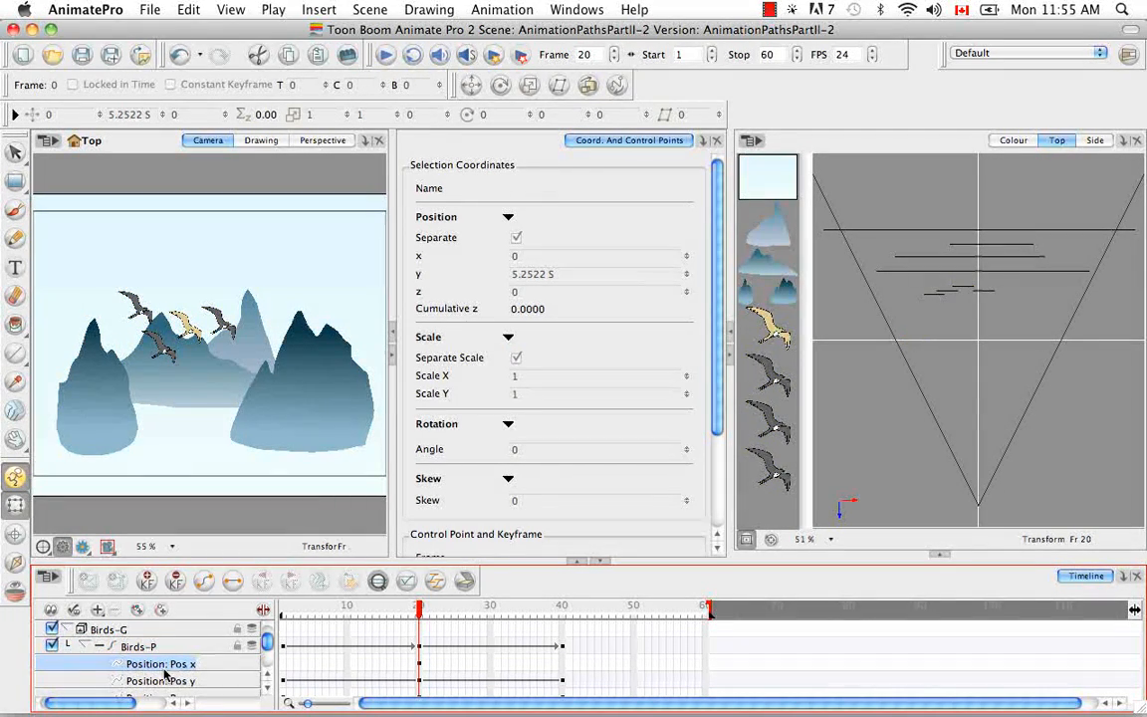
click(262, 610)
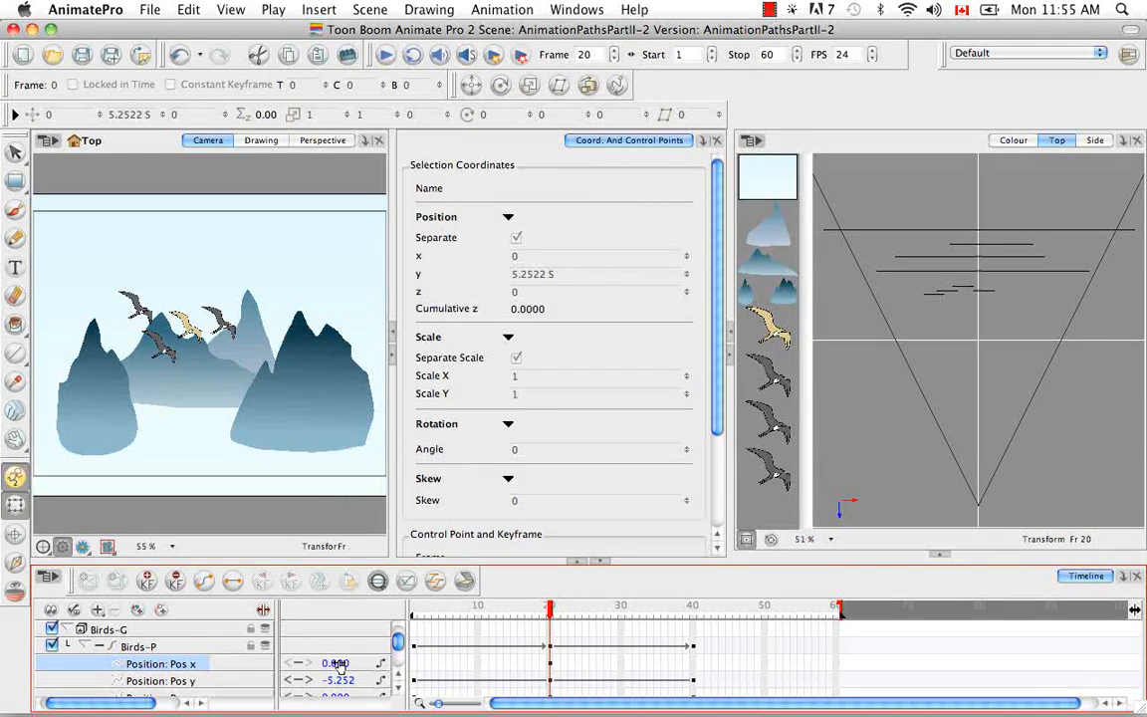
- Set the Birds-P Pos x value at frame 20 to 10
drag(370, 657, 356, 671)
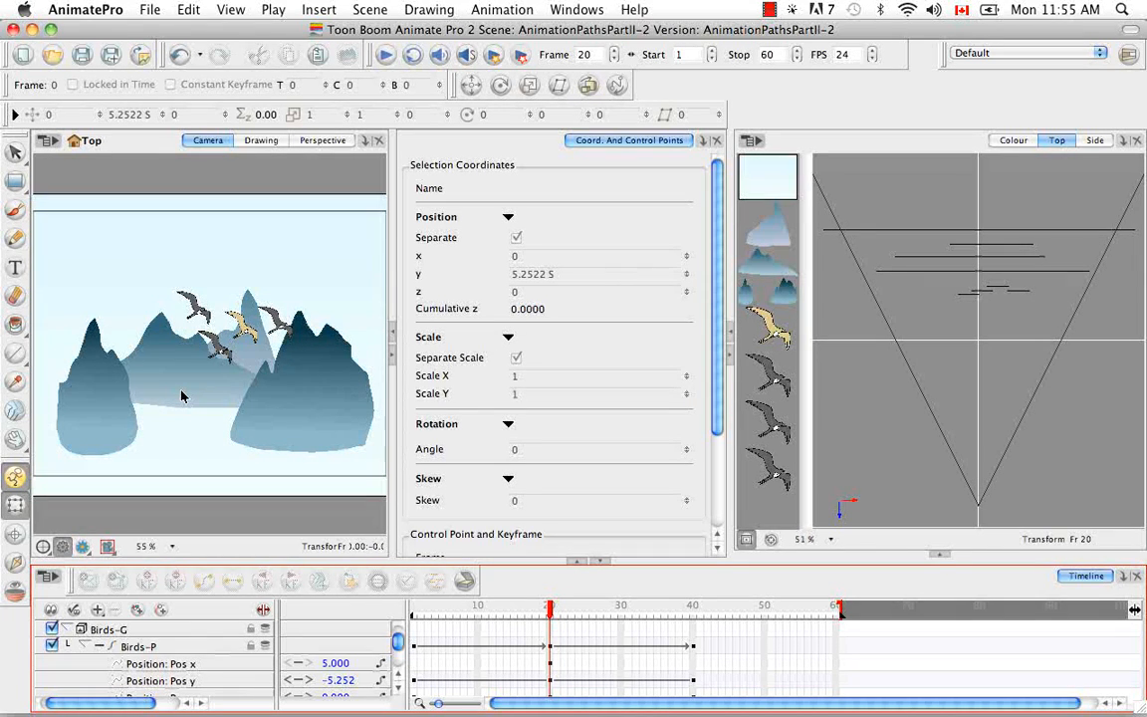
click(330, 663)
drag(347, 663, 354, 665)
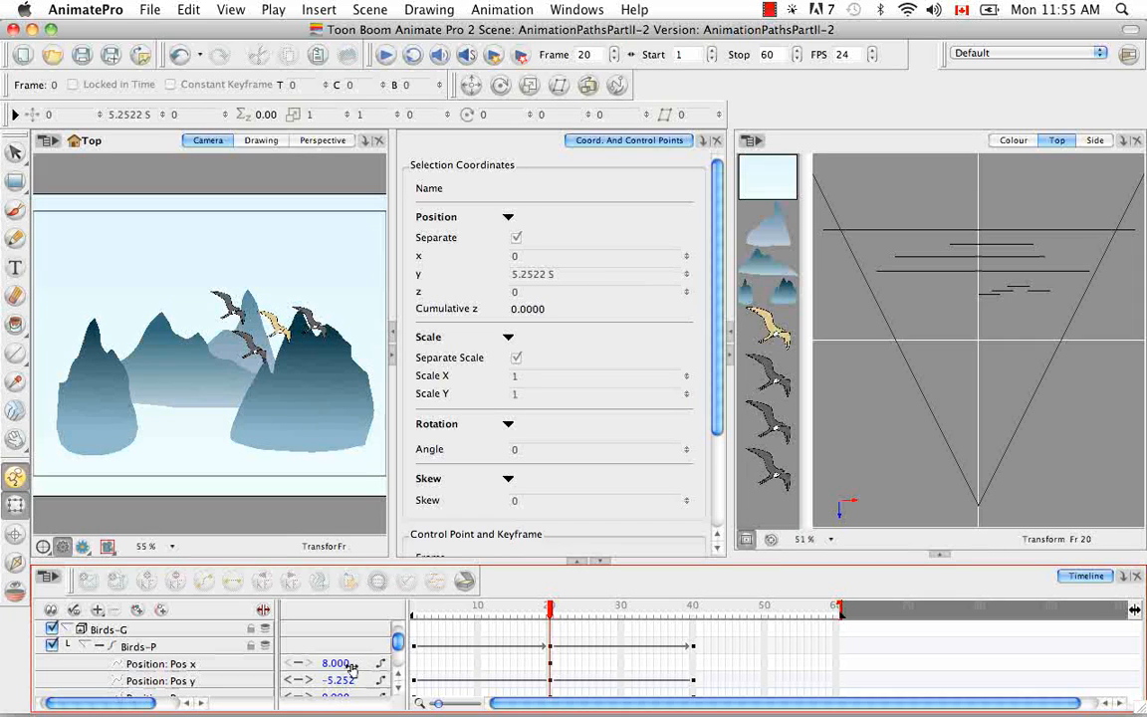
double_click(336, 664)
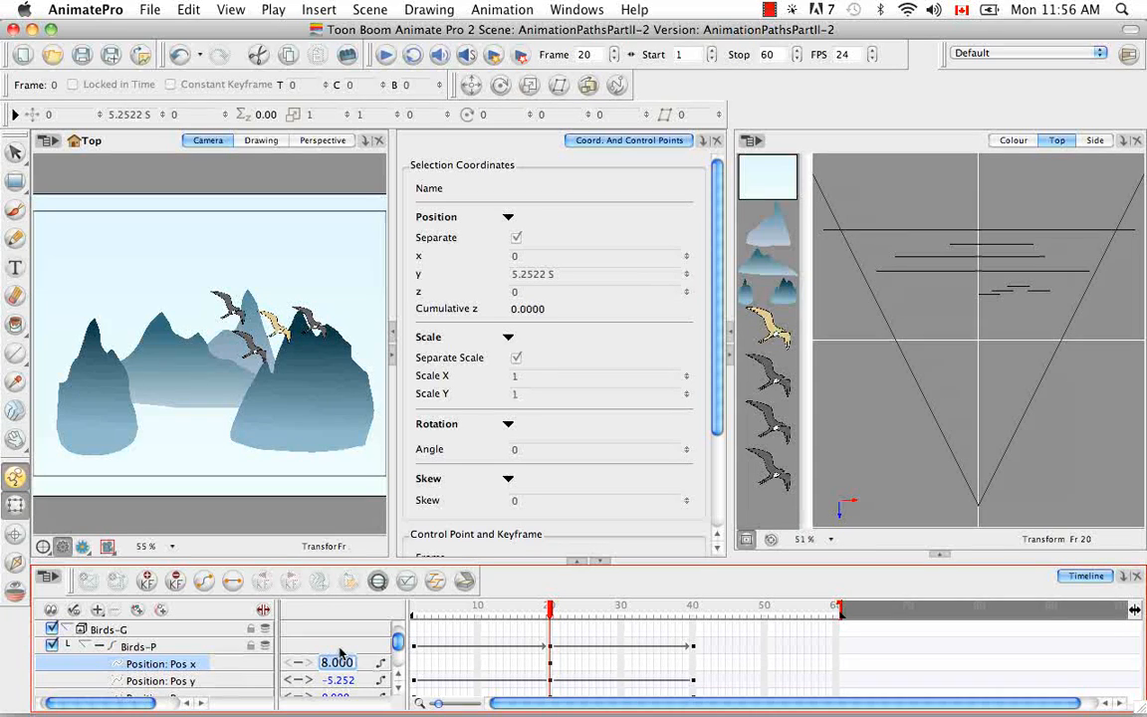
key(BackSpace)
text(10)
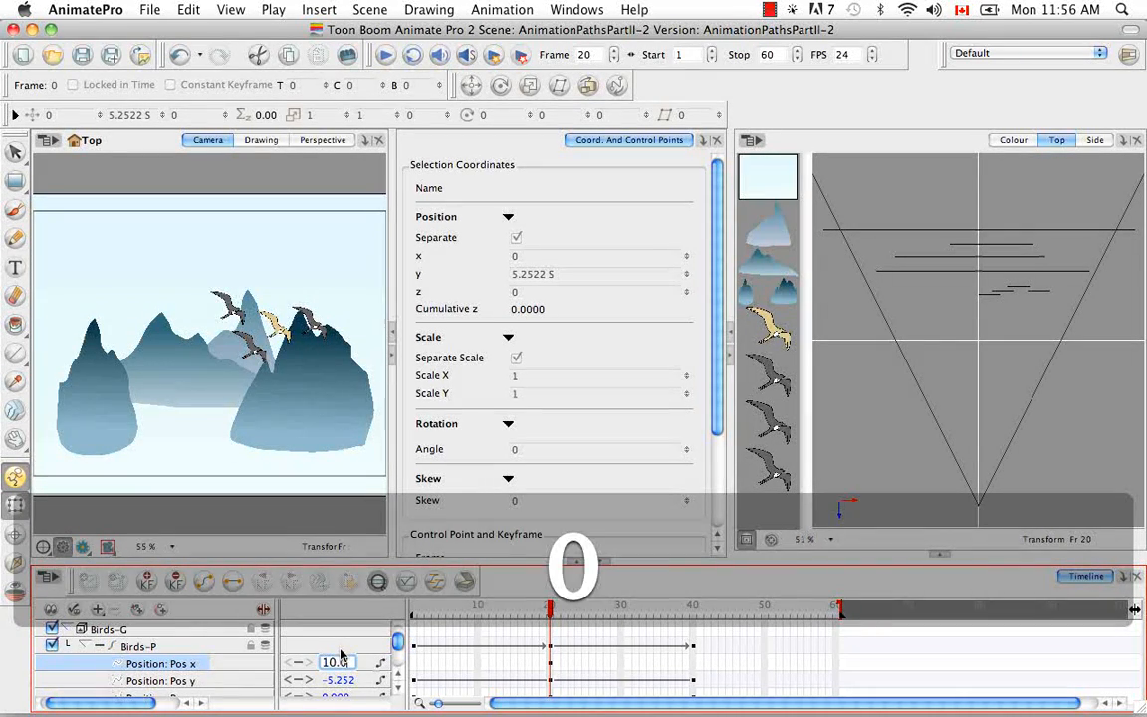
key(Return)
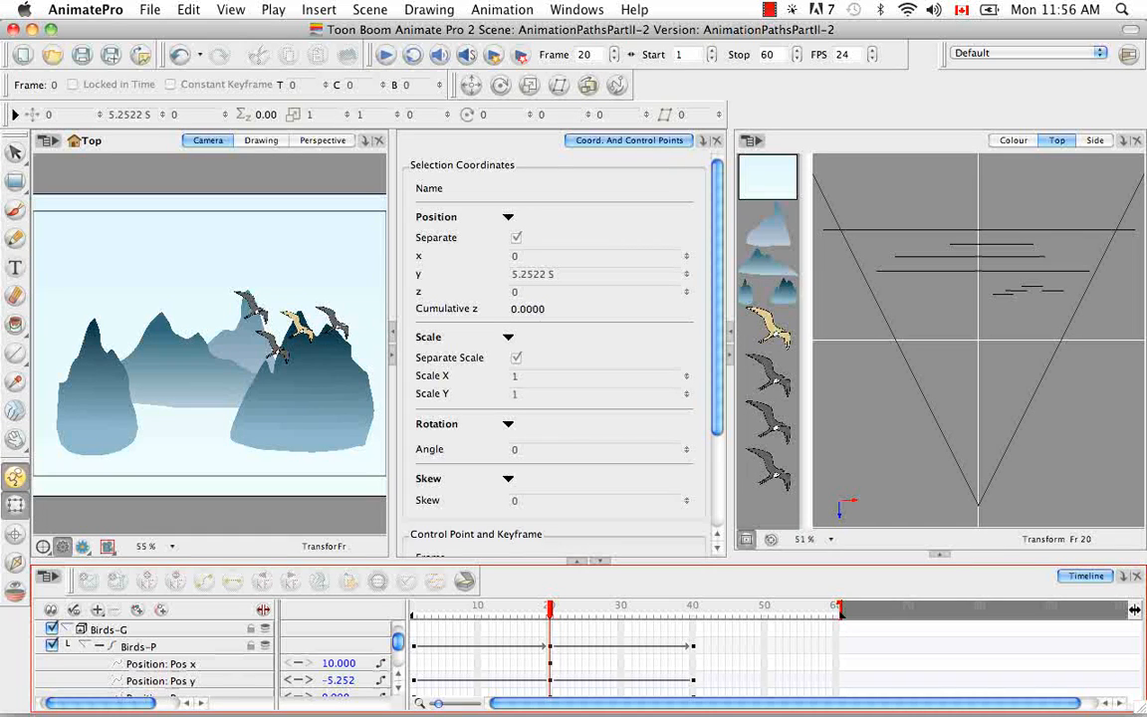
- Select the Birds-P keyframe at frame 20 and scrub back to frame 1 to examine the vertical motion
click(598, 303)
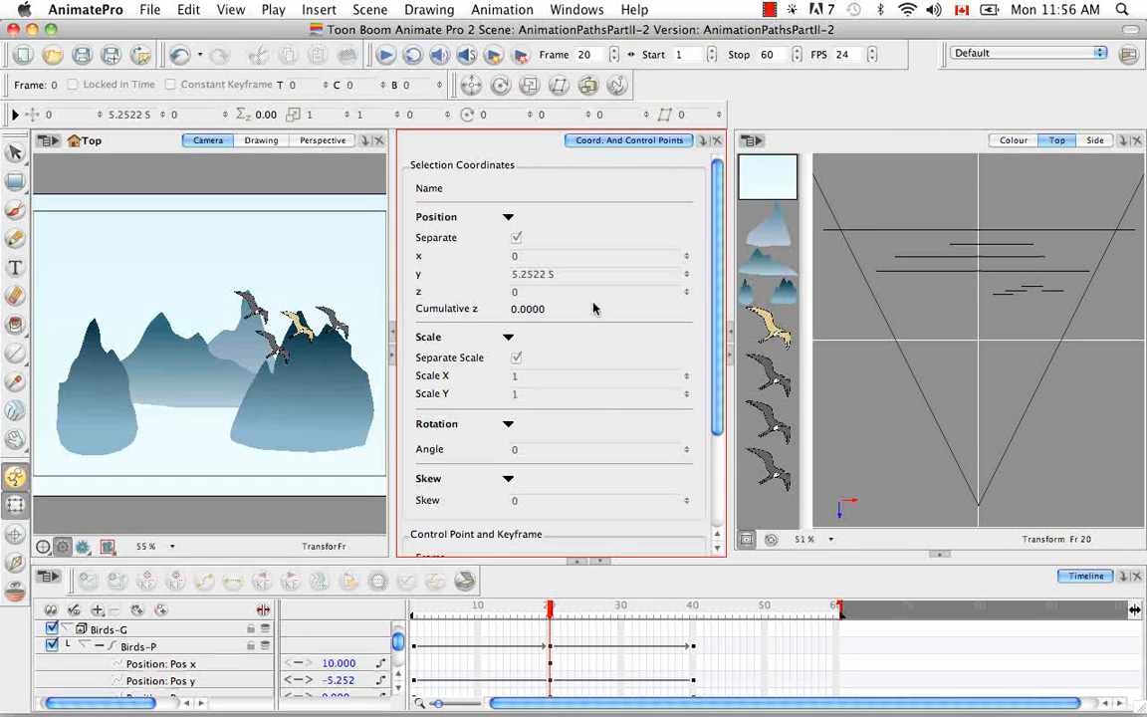
scroll(564, 340, down, 1)
click(549, 647)
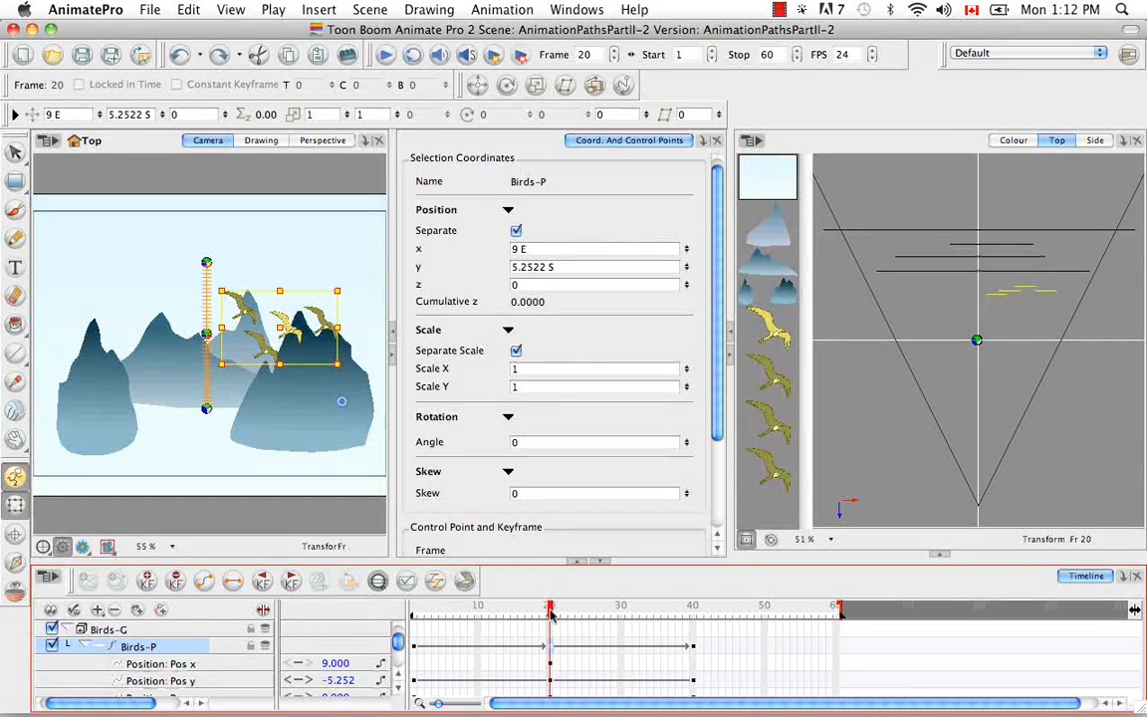
drag(548, 614, 407, 596)
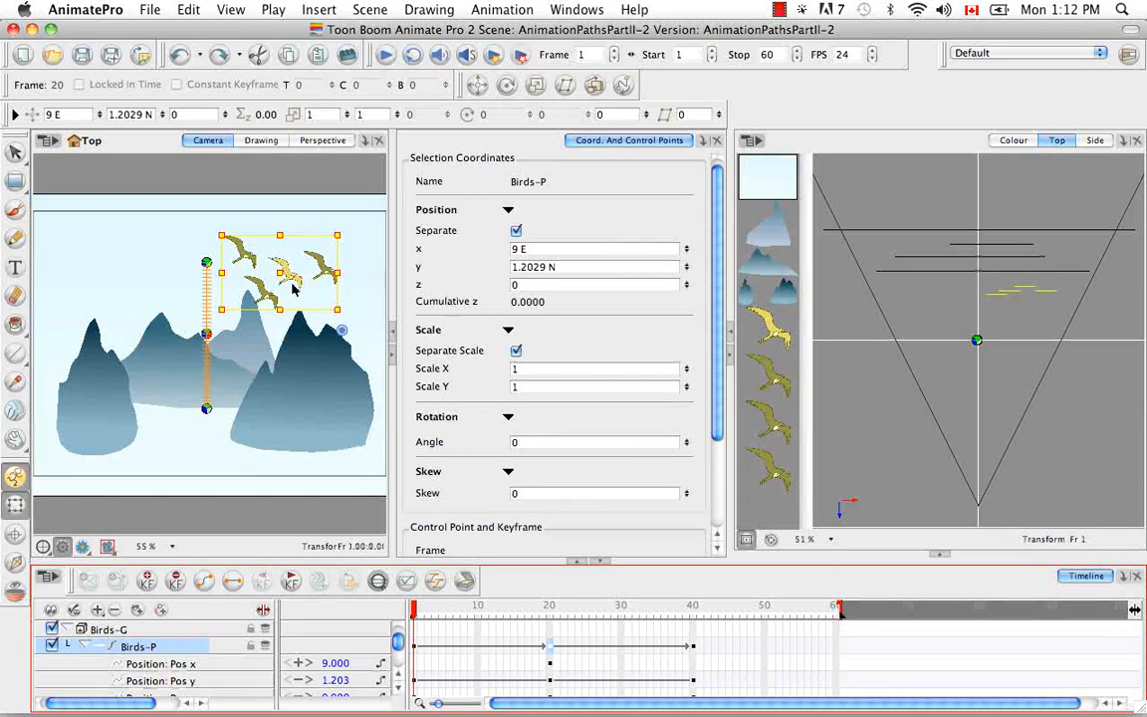
- Add a Pos x keyframe for Birds-P at frame 1 and set its value to -4.4
mouse_move(418, 605)
mouse_down()
mouse_move(558, 605)
mouse_move(416, 608)
mouse_up()
click(416, 666)
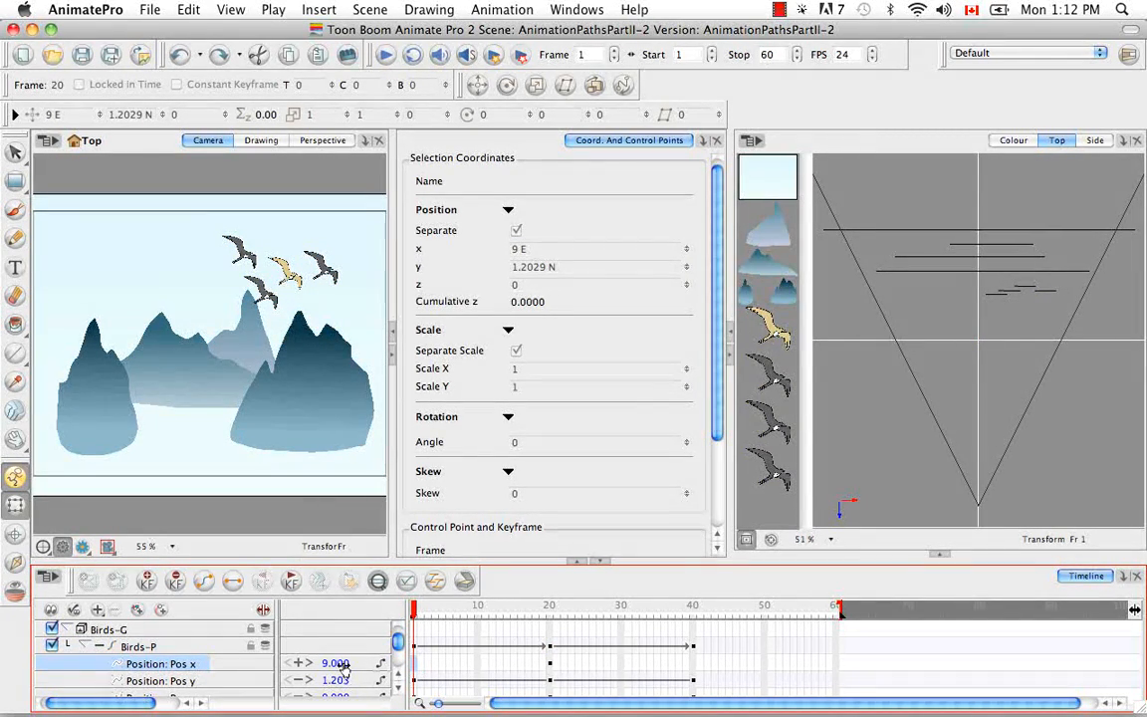
text(5.4)
key(Return)
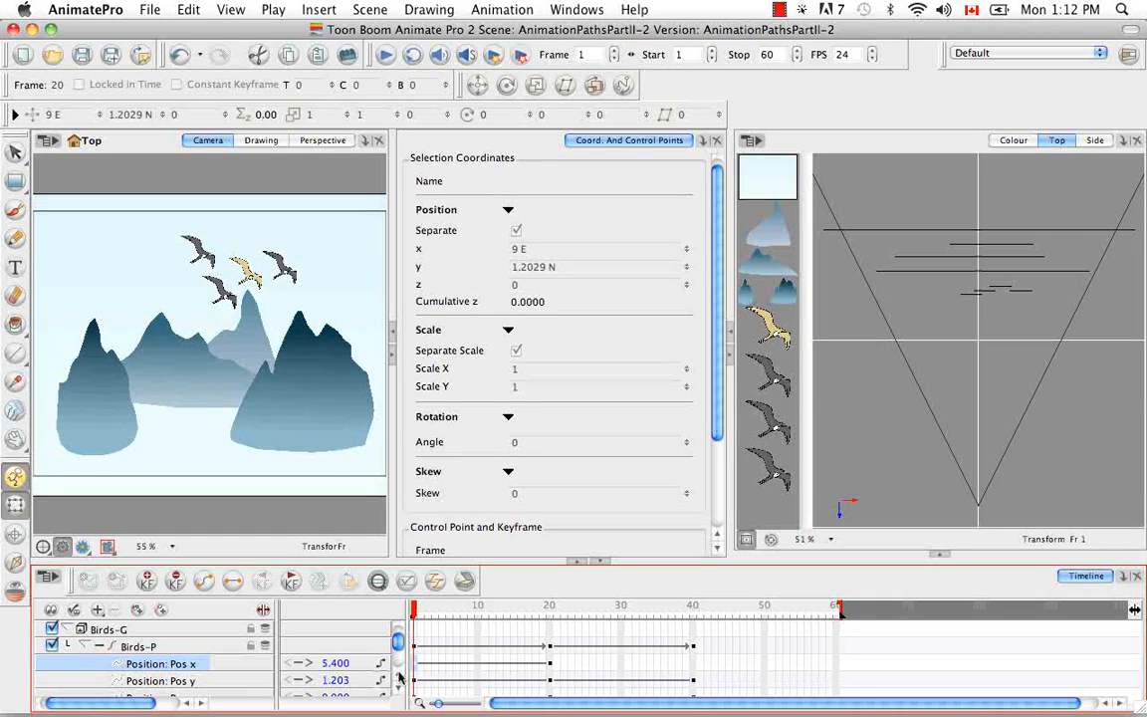
drag(319, 664, 339, 666)
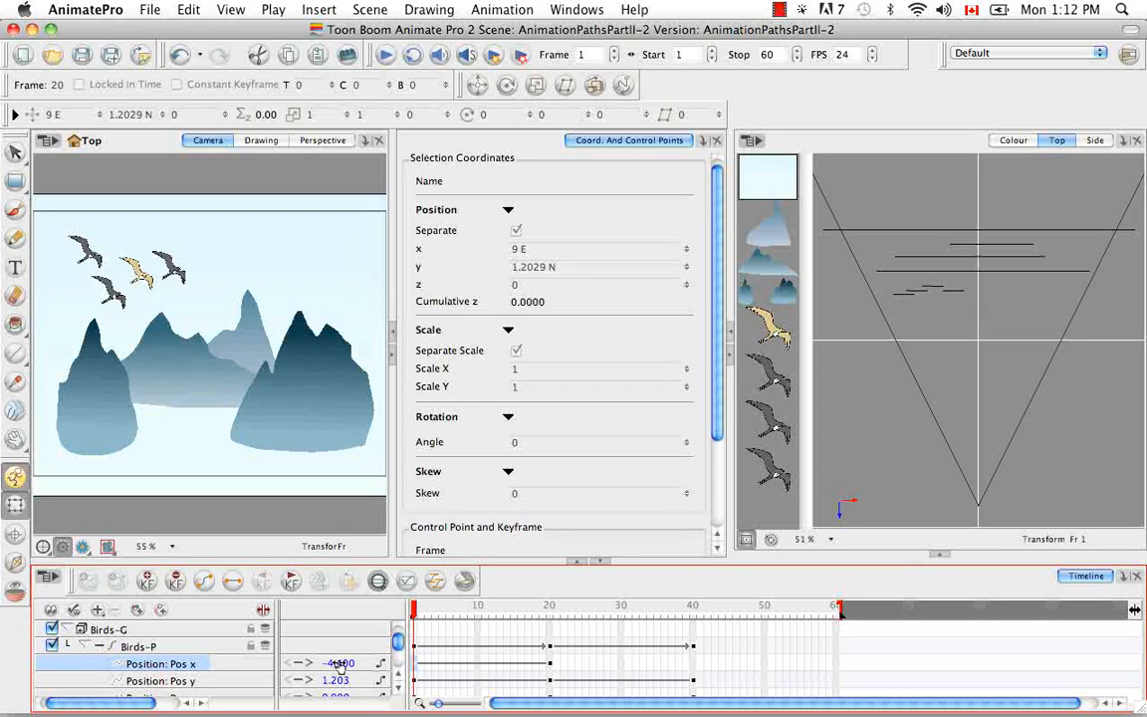
- Check the Birds-P path up to frame 20, change Pos x at frame 1 to 1.1 and preview the path
drag(418, 618, 548, 610)
click(139, 647)
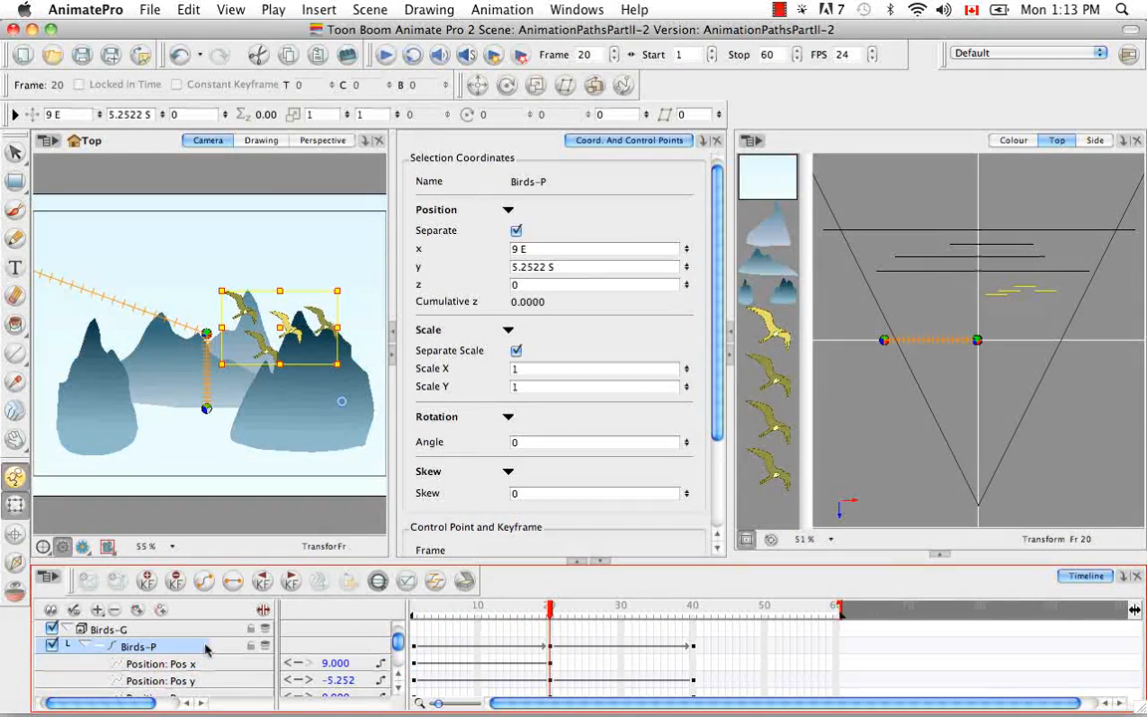
drag(550, 608, 406, 612)
drag(336, 663, 338, 663)
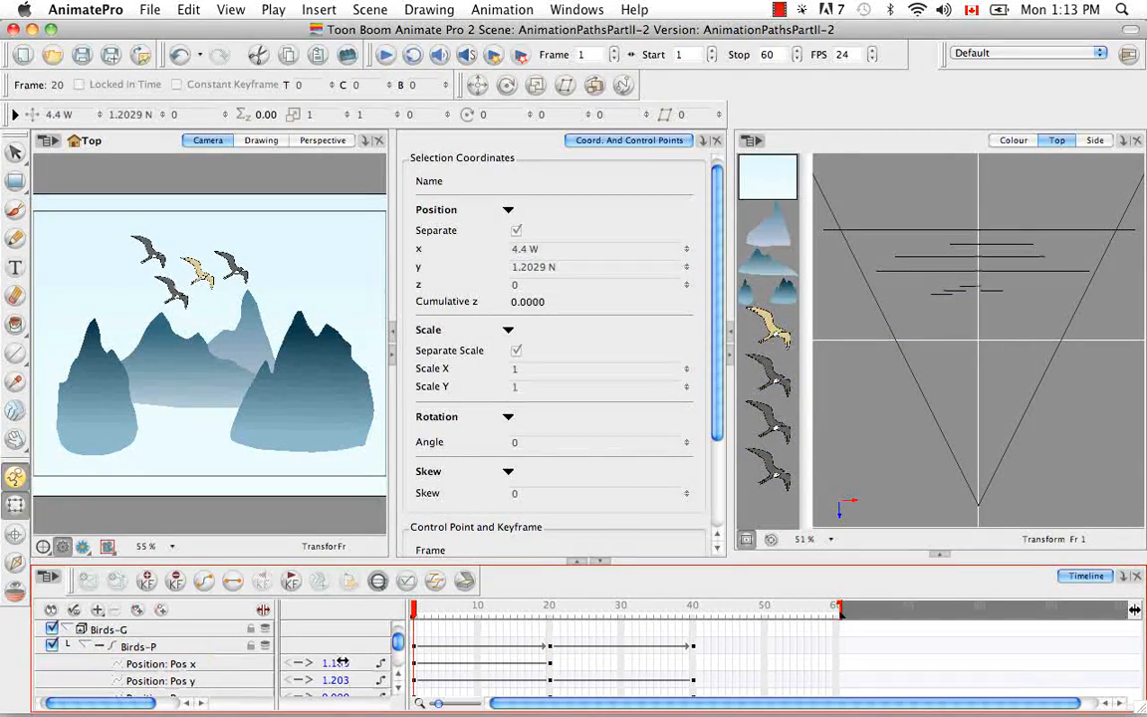
drag(418, 612, 464, 610)
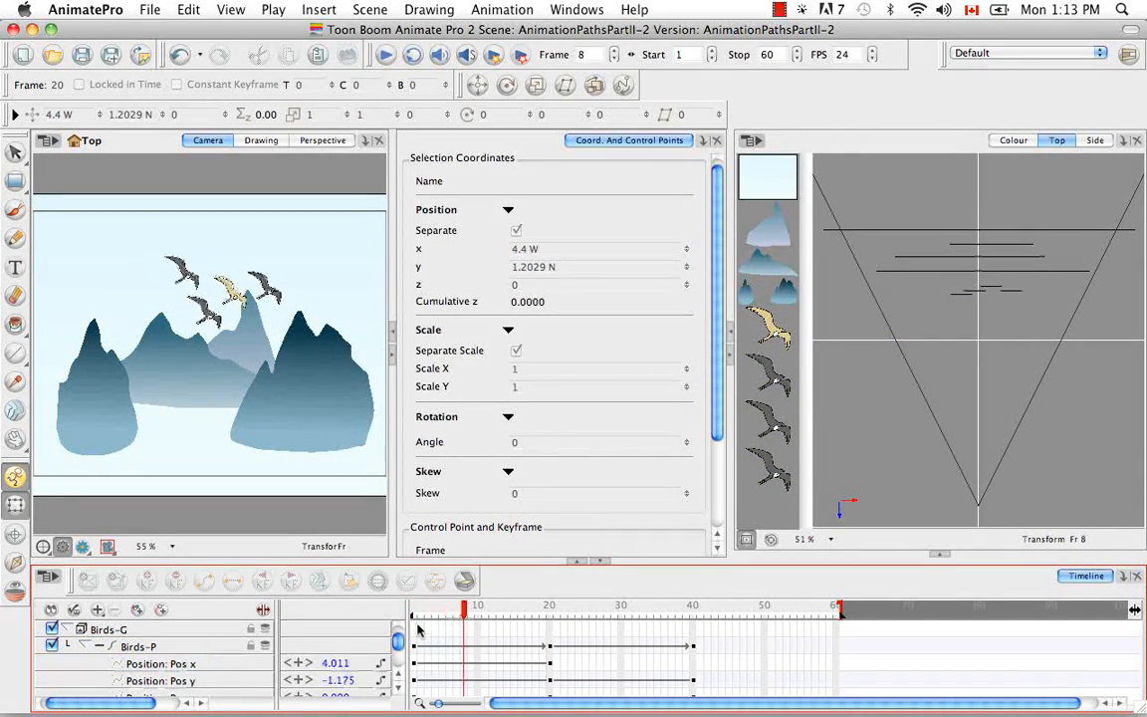
click(212, 643)
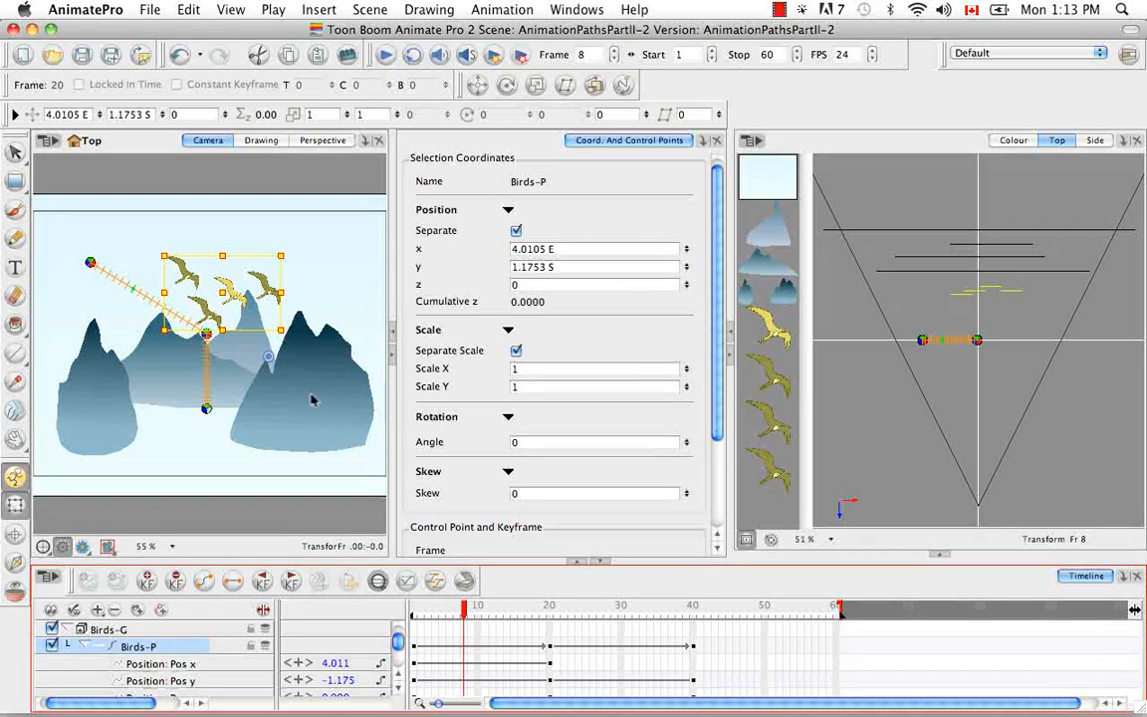
- Set the Birds-P Pos x value at frame 20 to 5.5 and scrub back to frame 1 to review the motion
drag(463, 610, 551, 618)
drag(338, 664, 332, 665)
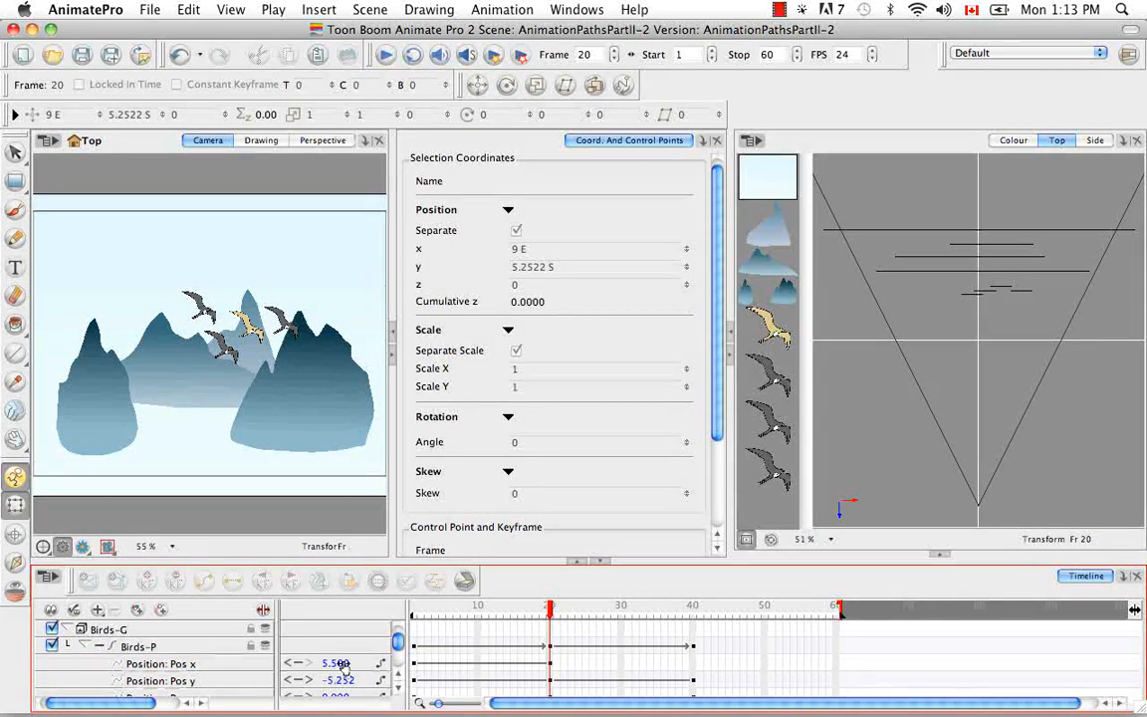
click(528, 609)
drag(528, 610, 417, 610)
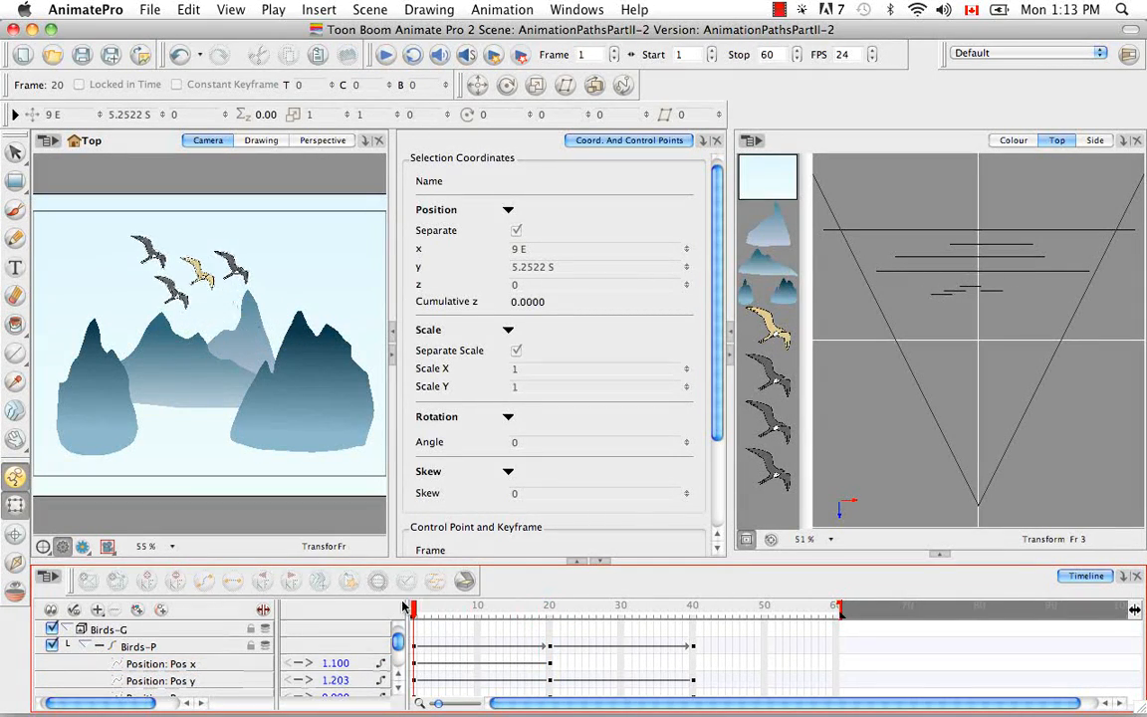
click(209, 652)
- Set the Birds-P Pos x value at frame 40 to 10.5, return to frame 1 and show the layer's path
drag(448, 610, 693, 611)
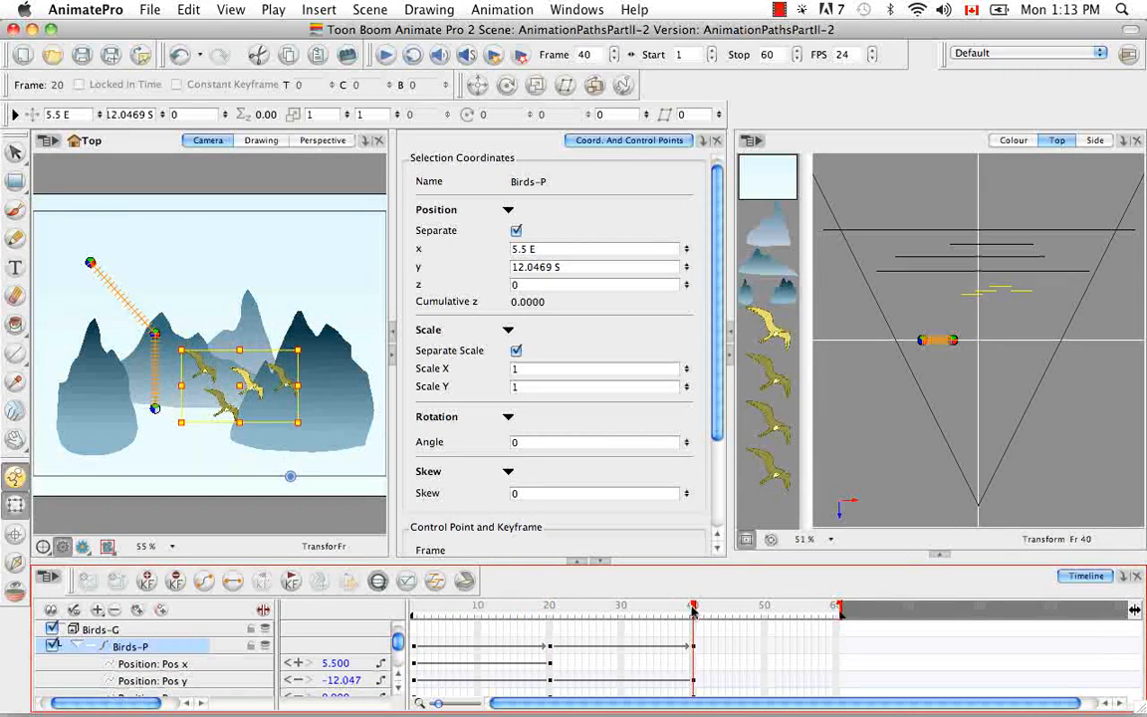
double_click(336, 663)
text(10.5)
key(Return)
drag(693, 609, 376, 609)
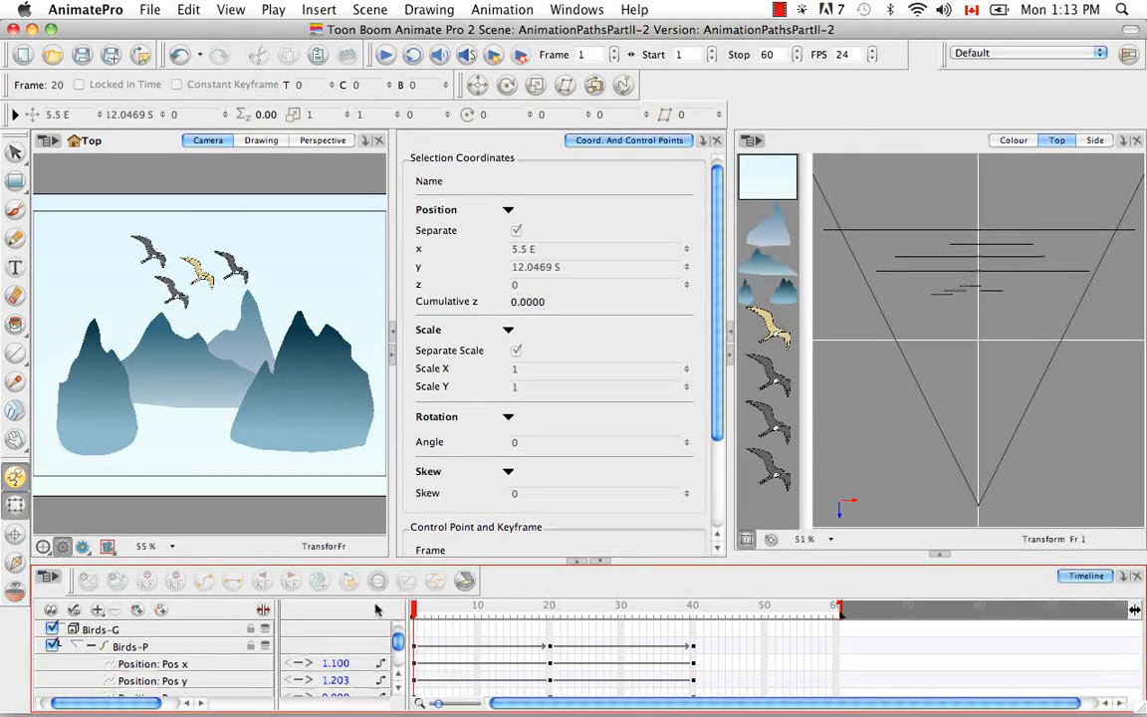
click(201, 648)
- Insert keyframes on the Birds-P layer at frames 27 and 30
drag(415, 609, 600, 609)
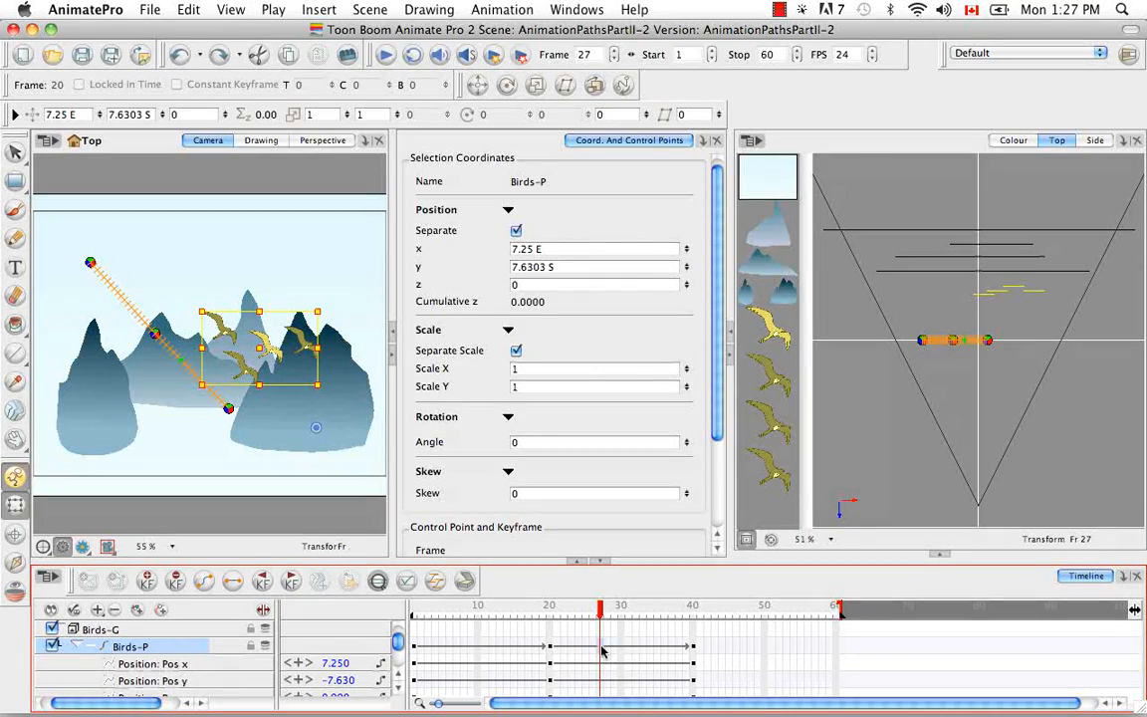
right_click(603, 645)
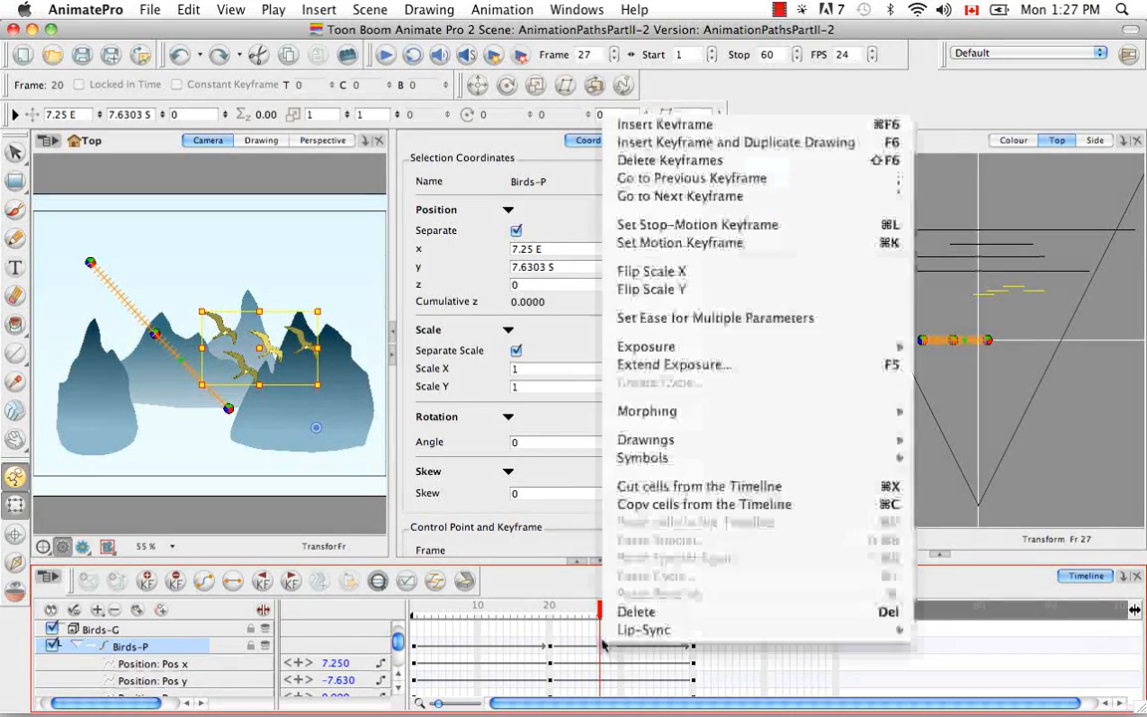
click(737, 124)
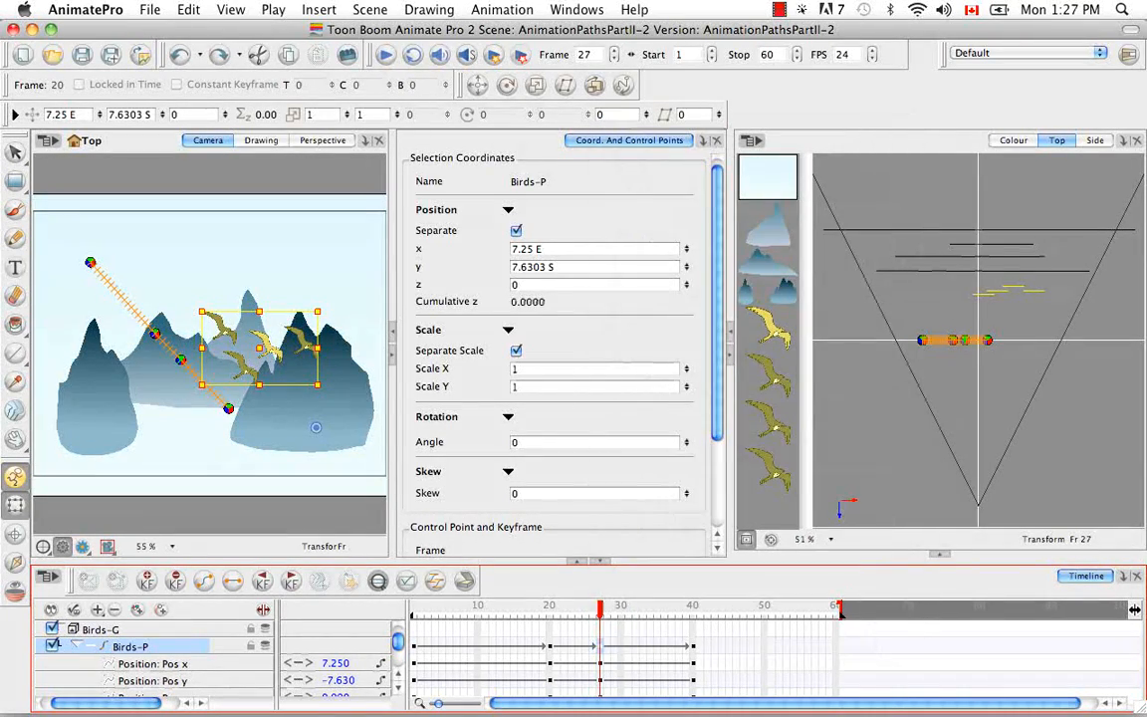
click(620, 651)
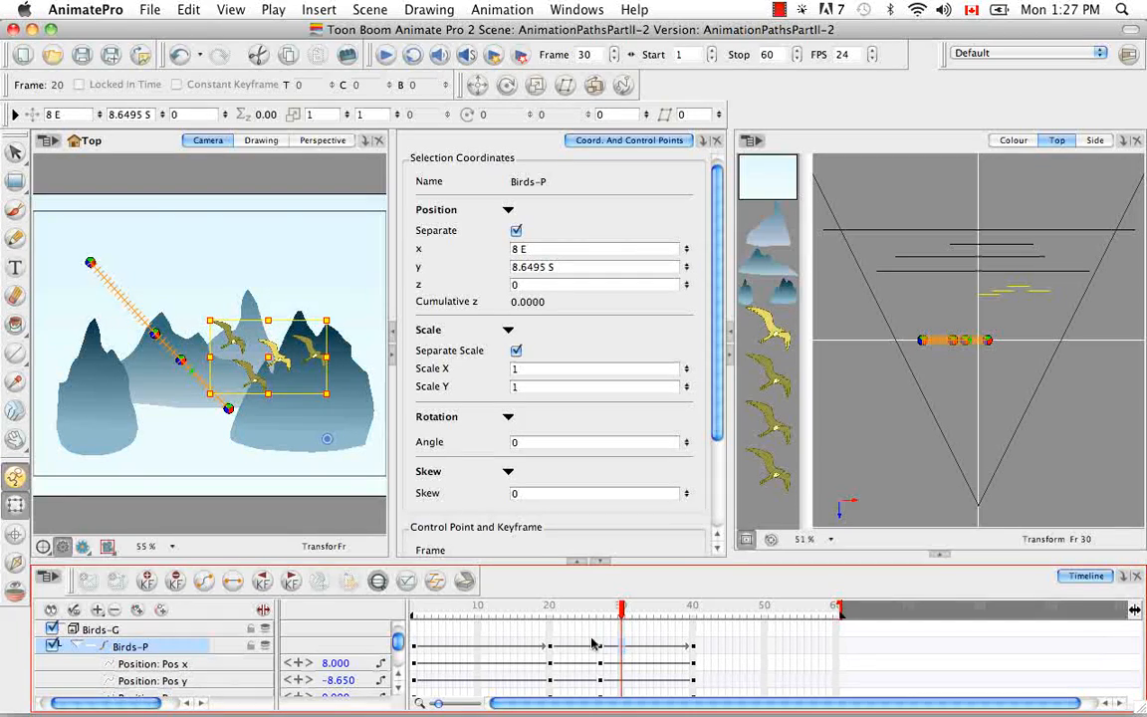
key(super+F6)
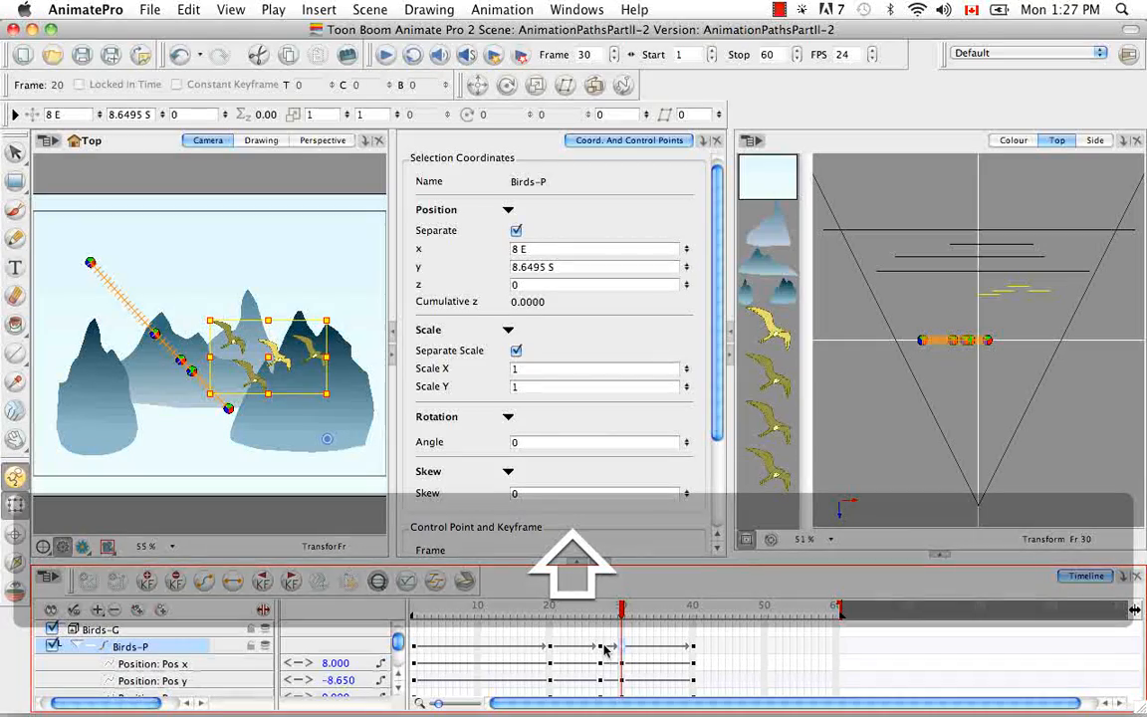
- Delete the Birds-P keyframes at frames 27 and 30
right_click(605, 652)
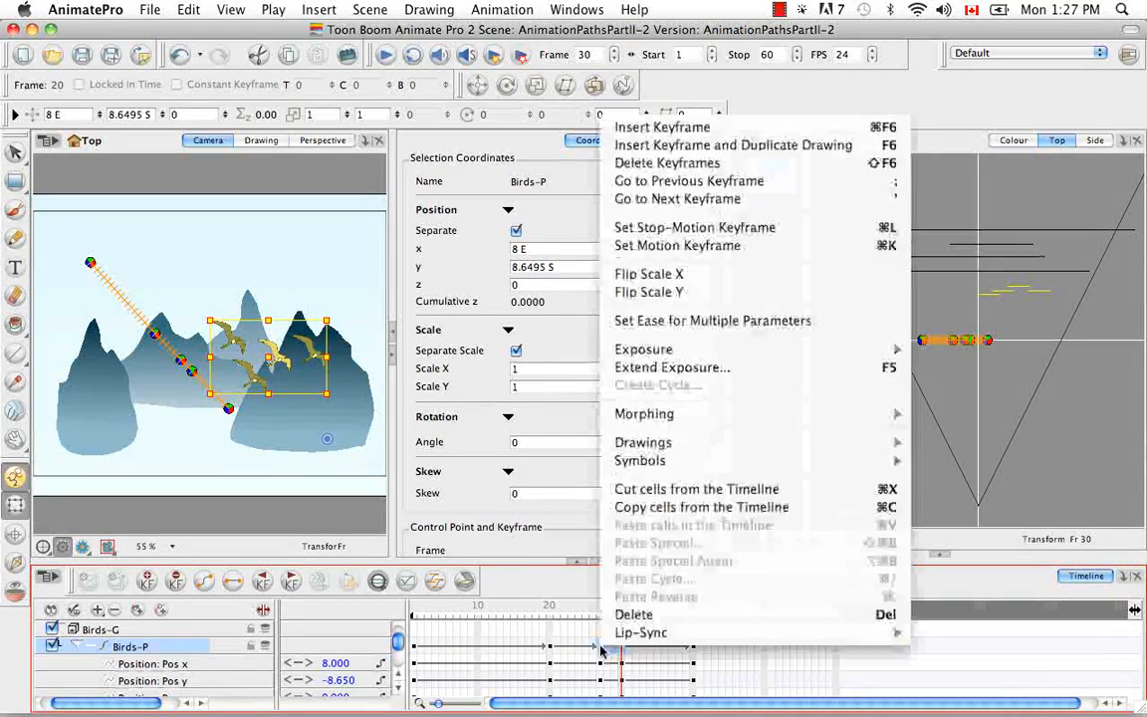
mouse_move(610, 636)
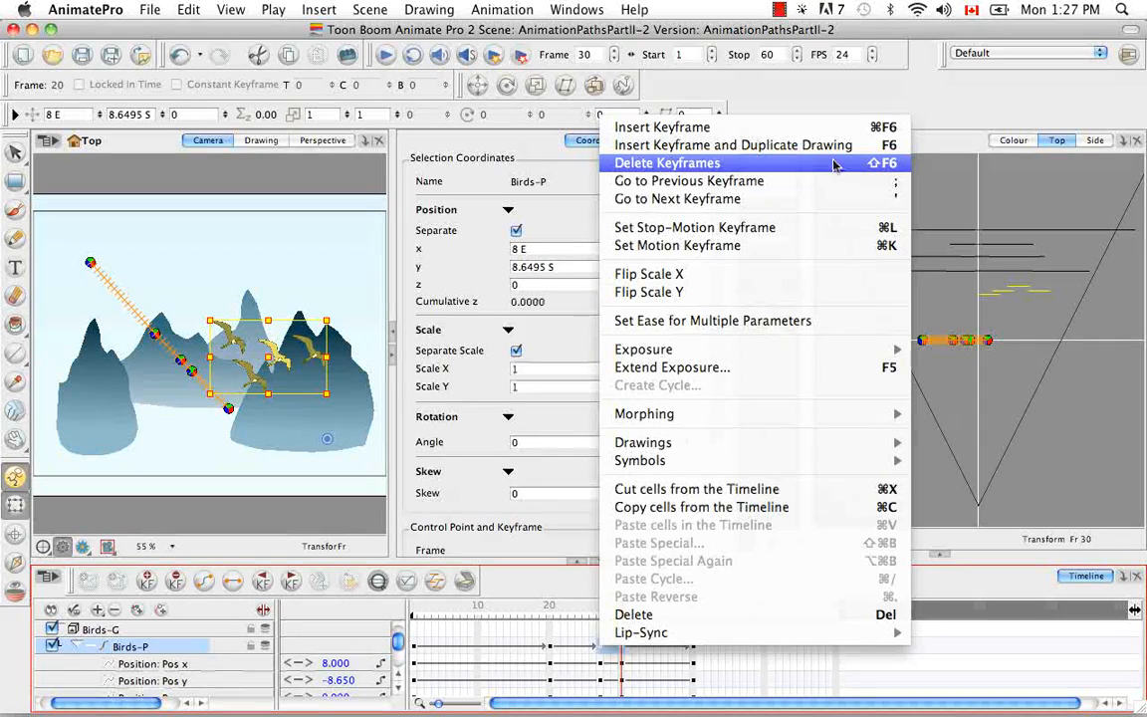
click(745, 163)
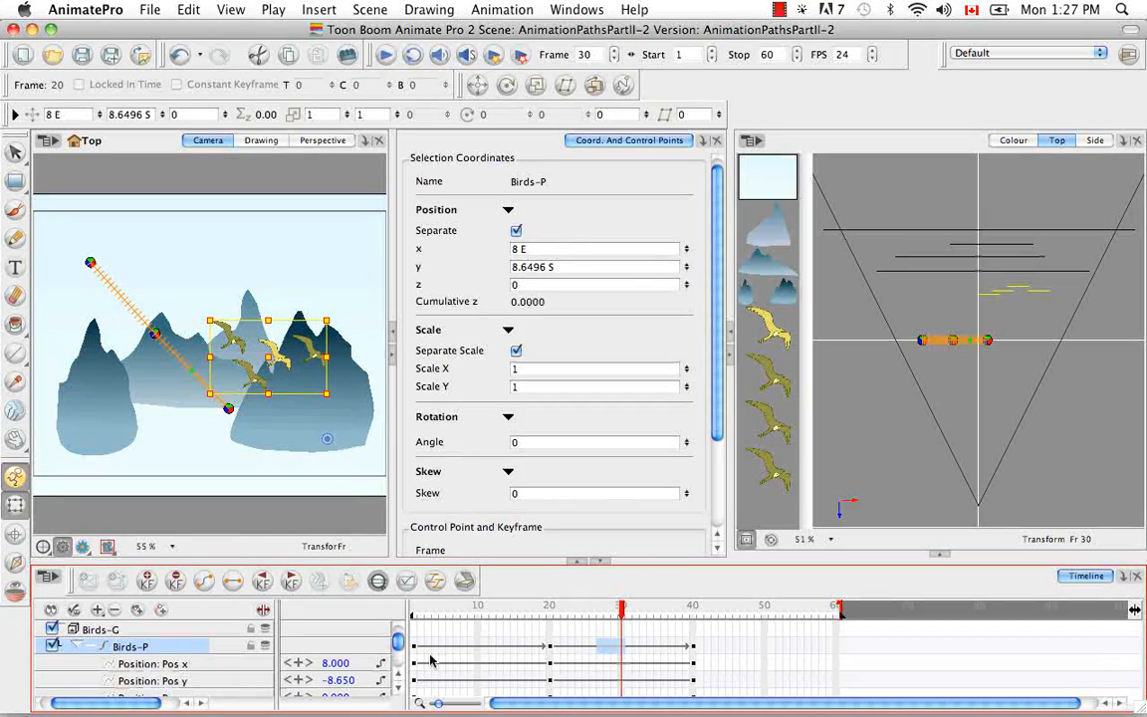
- Look through the timeline layers, check the Birds-P keyframes at frames 20 and 40, and return to frame 1
drag(399, 642, 398, 654)
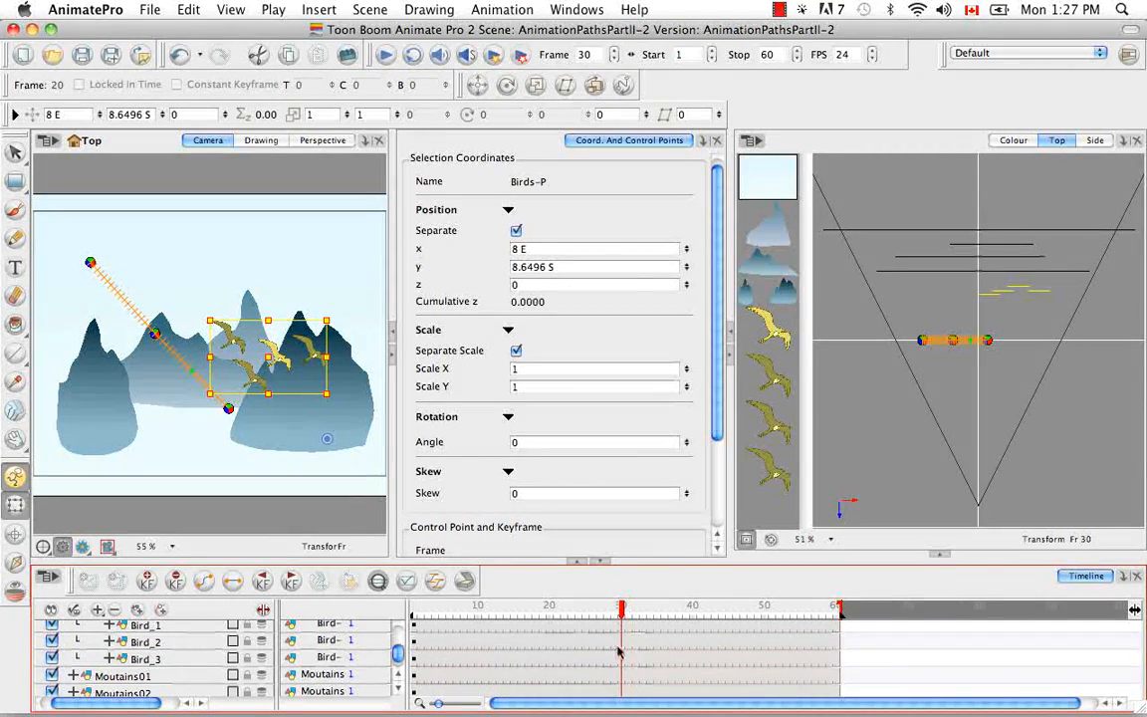
mouse_move(398, 652)
mouse_down()
mouse_move(398, 628)
mouse_move(398, 647)
mouse_up()
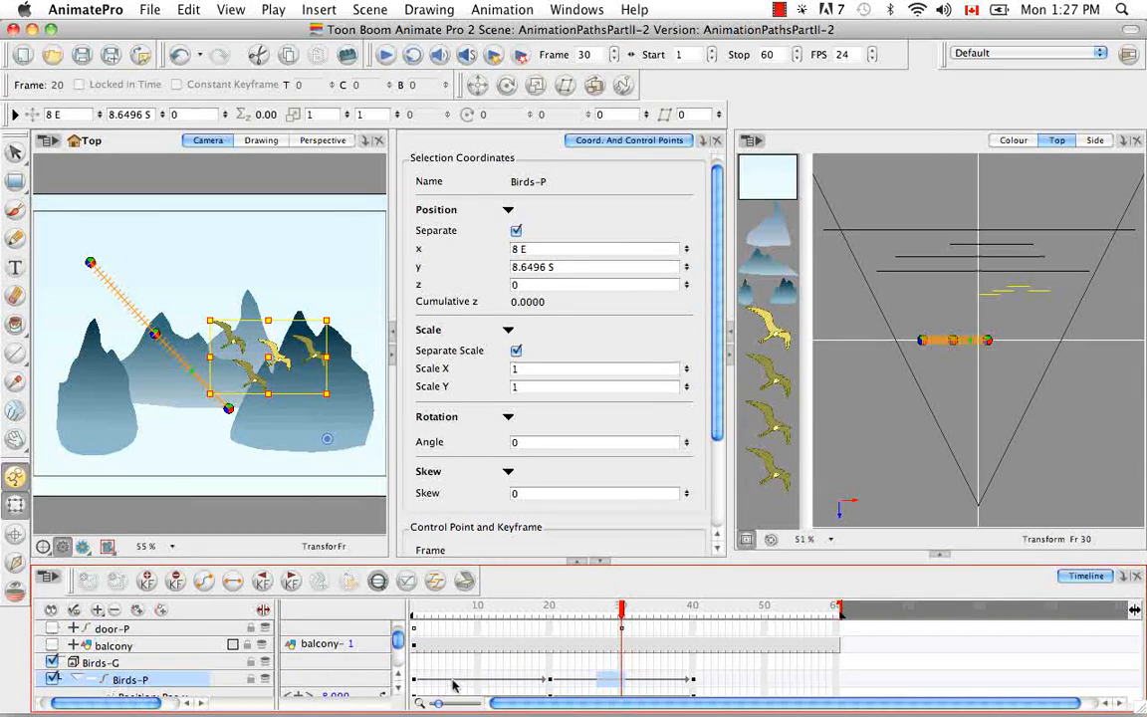
click(399, 694)
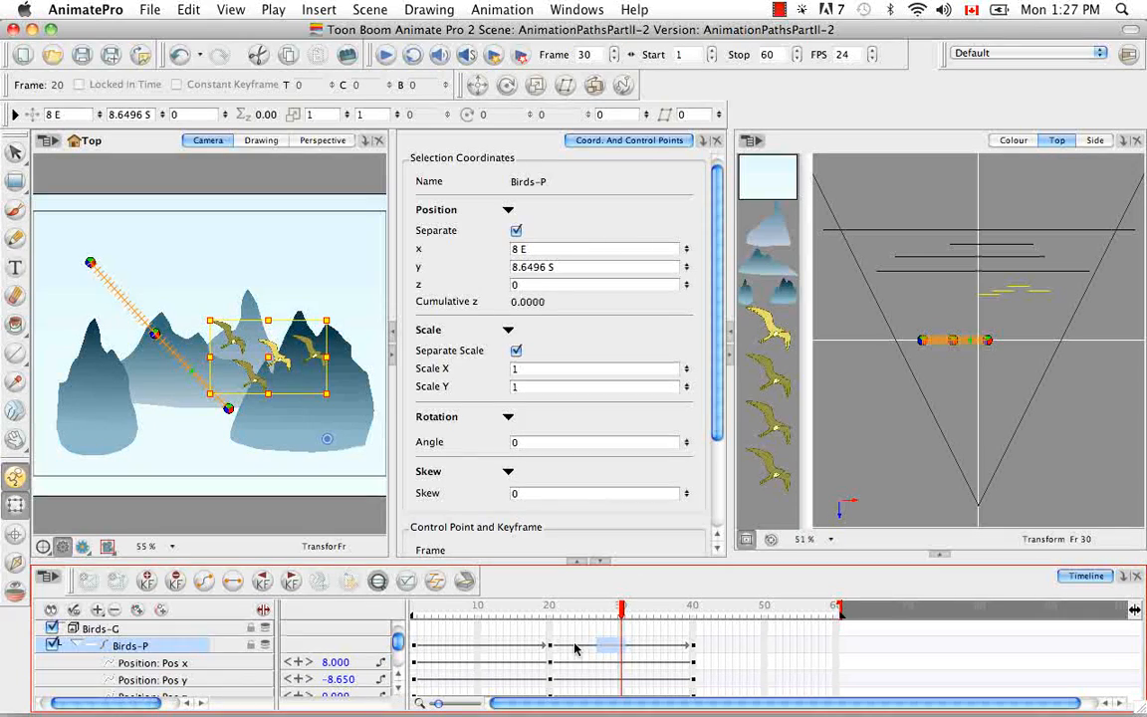
click(634, 644)
drag(637, 623, 452, 611)
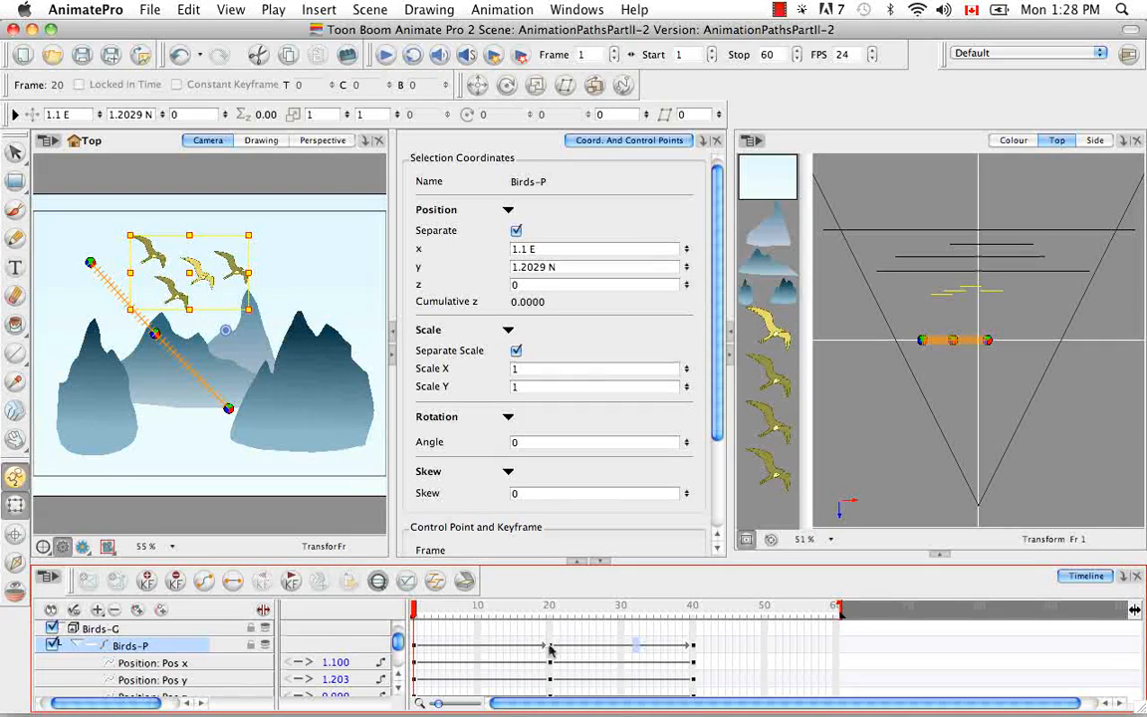
click(550, 647)
click(693, 647)
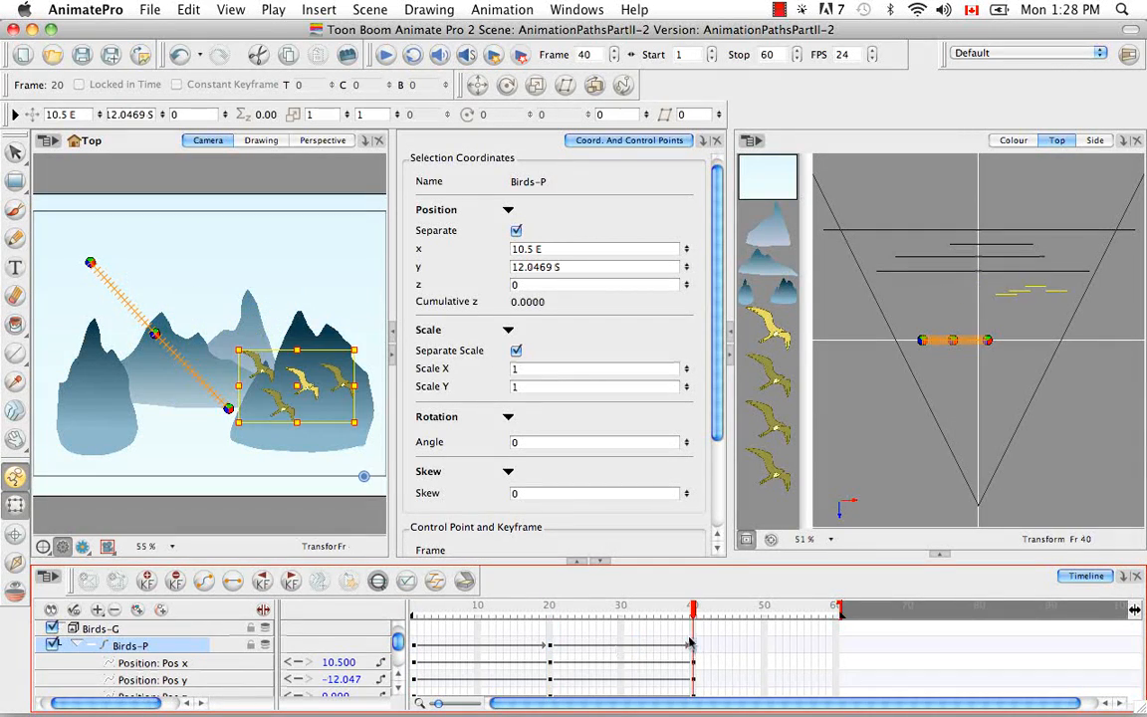
click(414, 609)
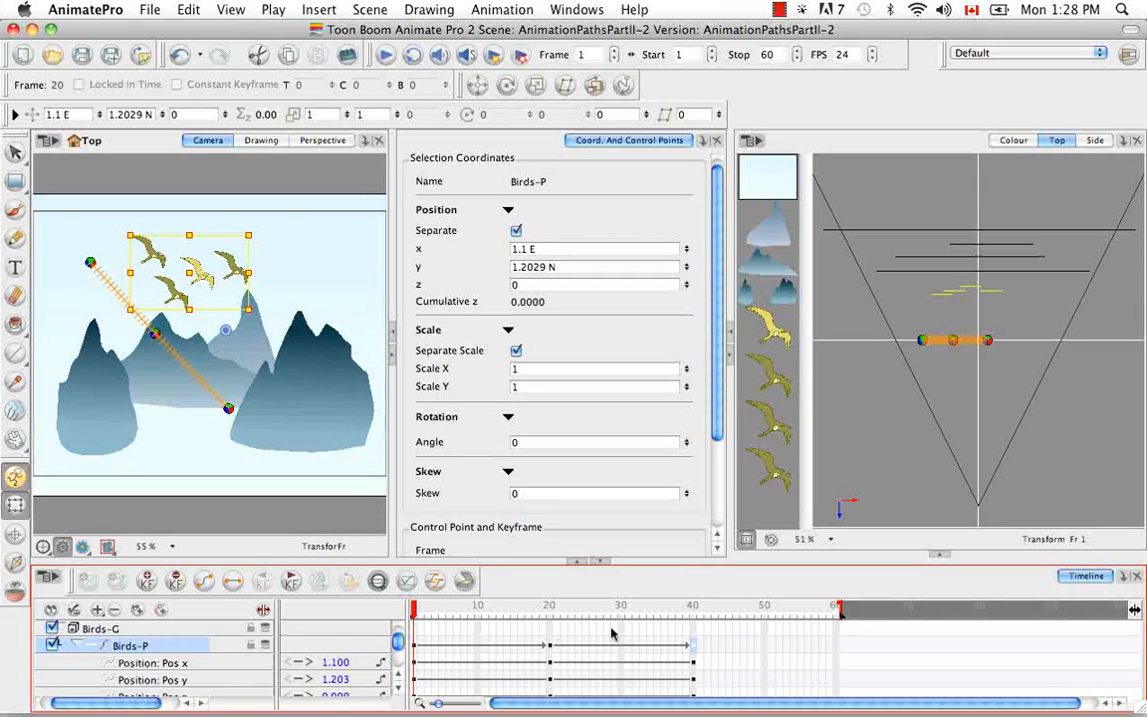
- Step forward through the Birds-P keyframes from frame 1 to frame 40 and back to the first one
key(apostrophe)
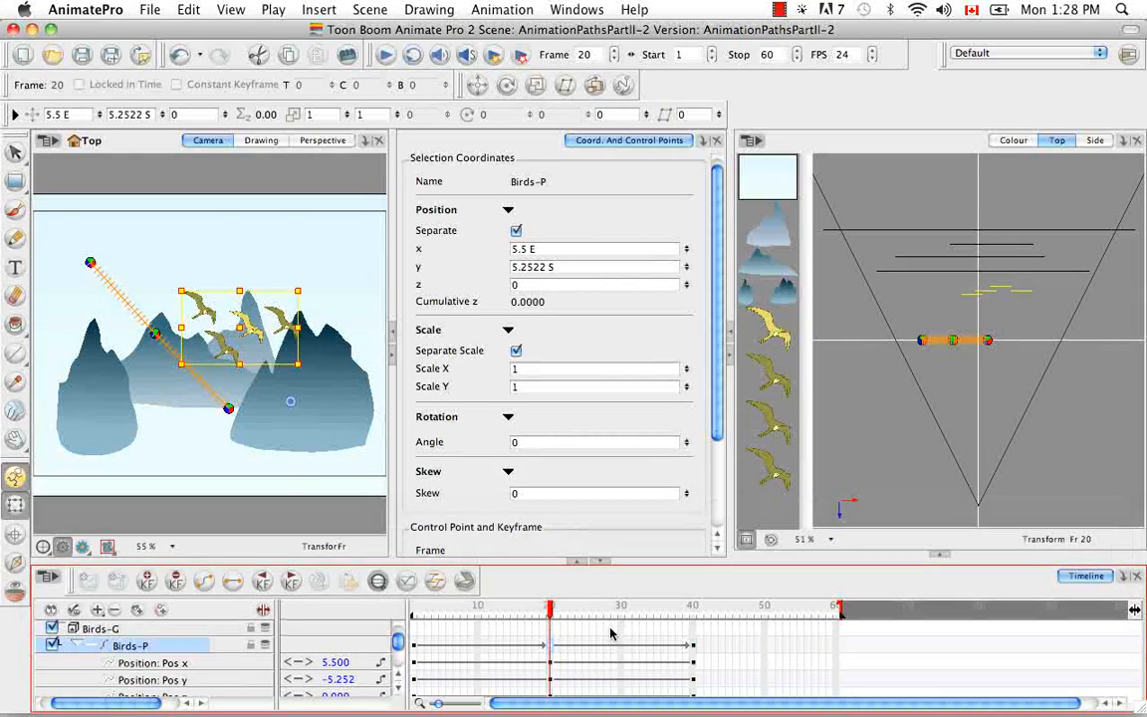
key(apostrophe)
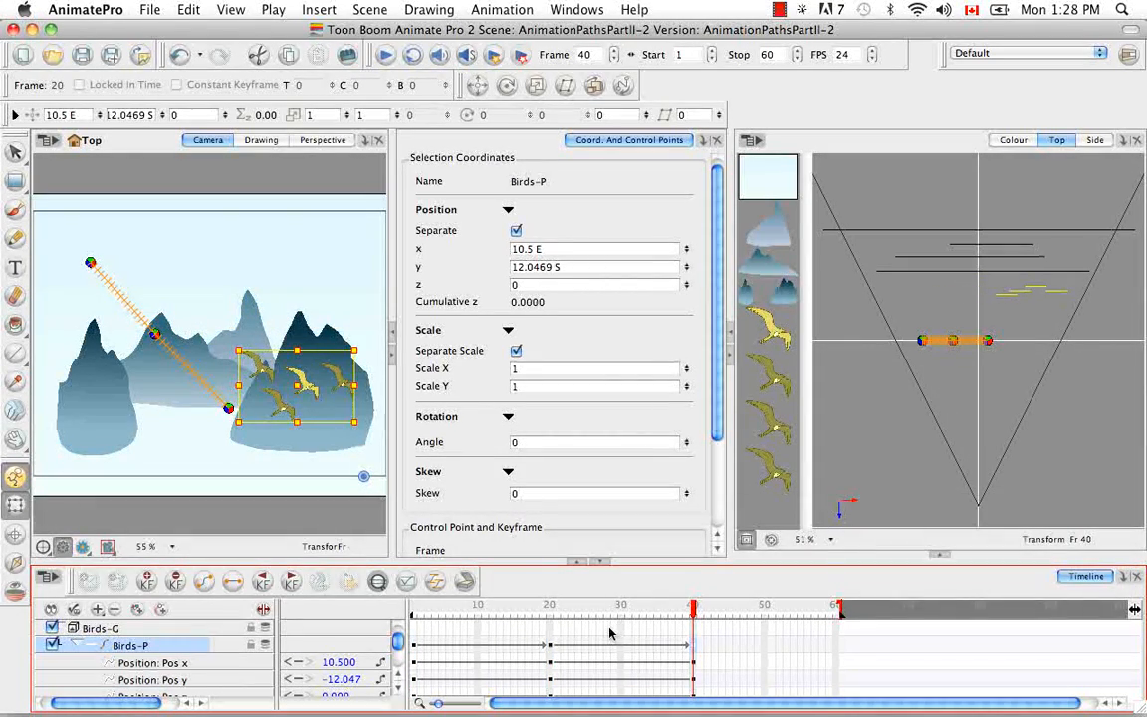
key(semicolon)
key(semicolon)
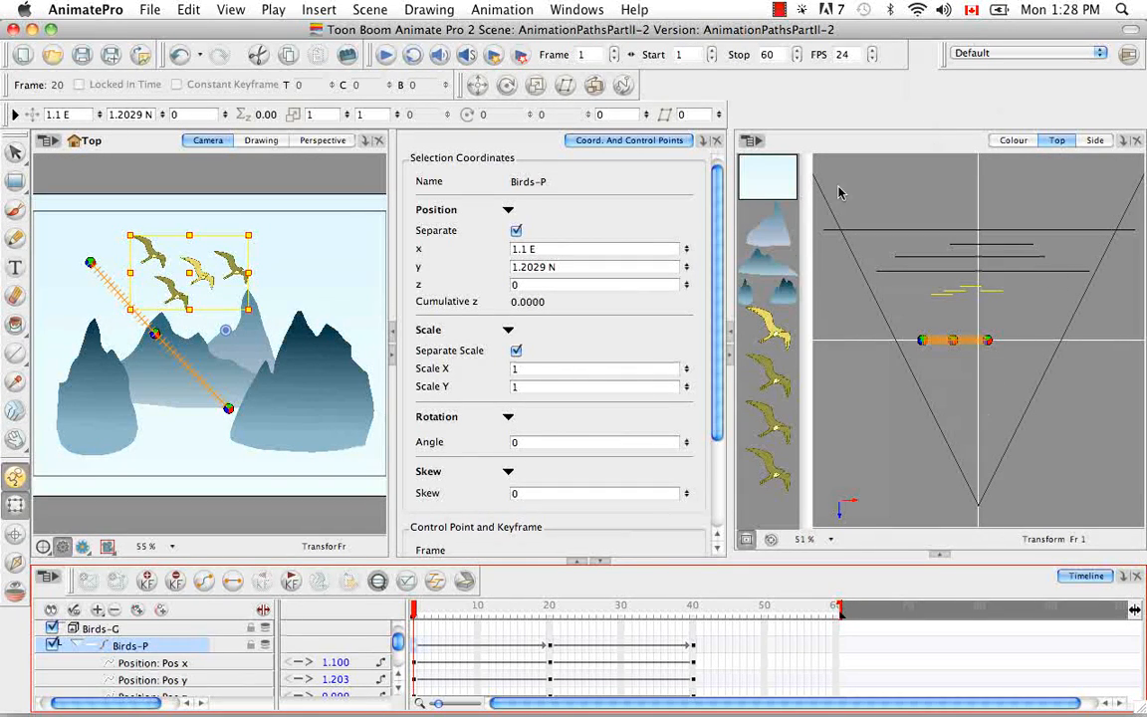
- Add a Function view beside the Side view and display the Birds-P Position: Pos x curve in it
click(1126, 142)
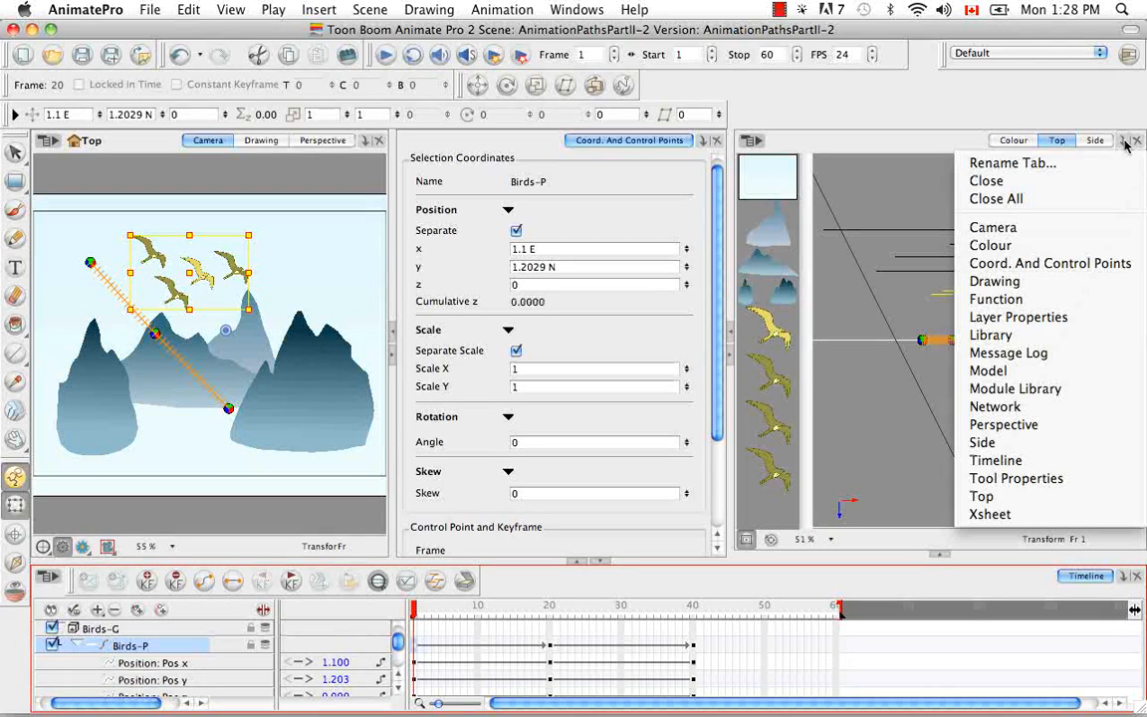
click(1095, 299)
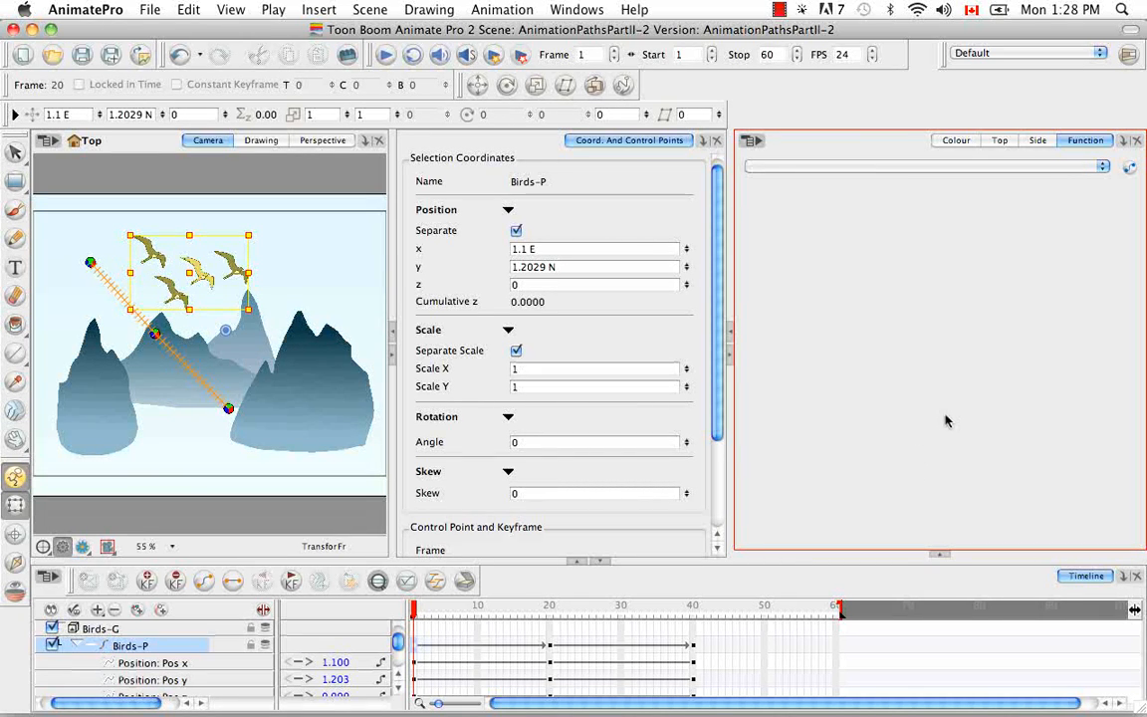
click(190, 664)
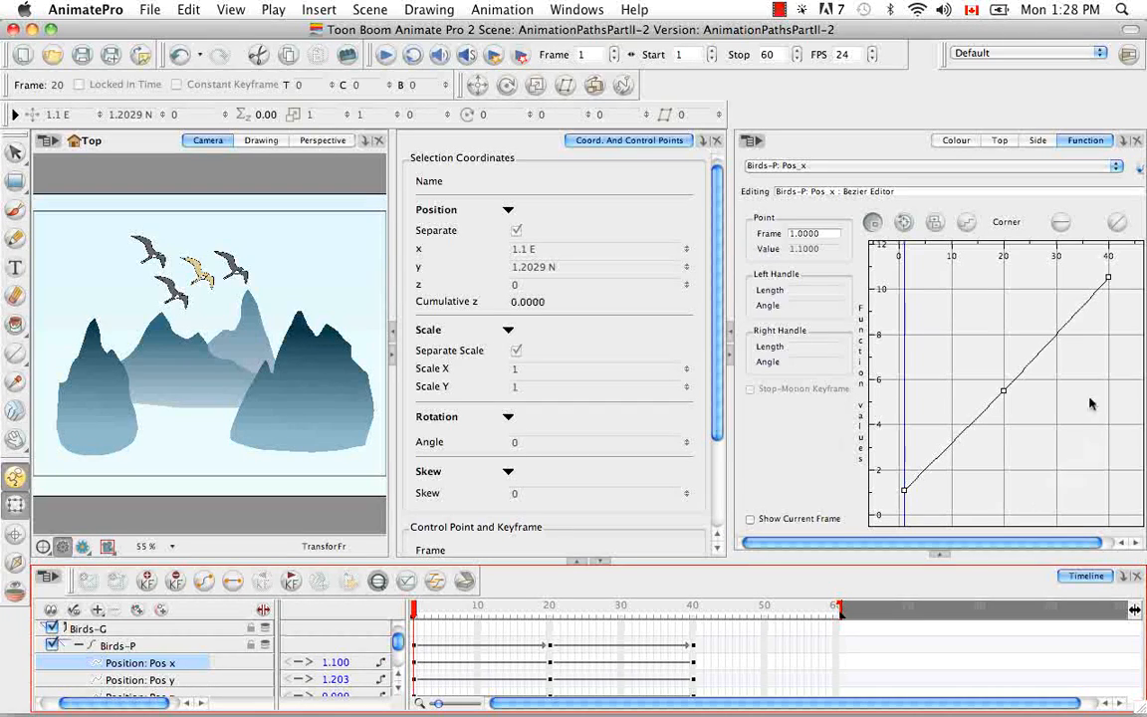
click(1083, 363)
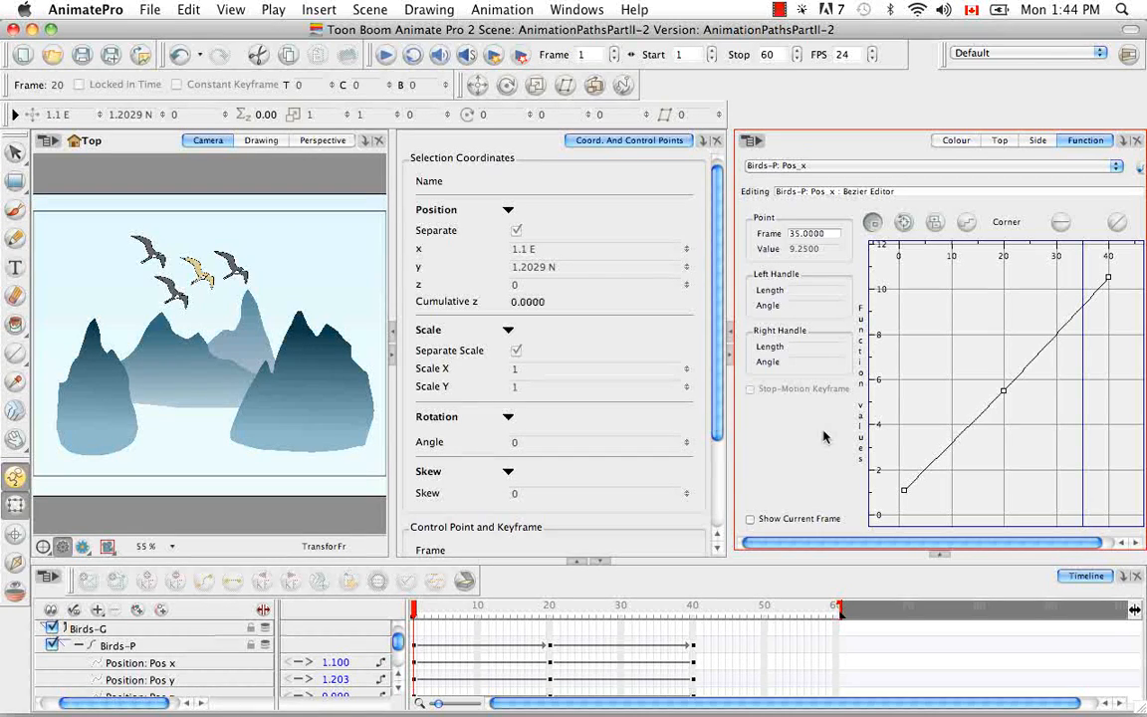
- Switch the Function view to the vertical layout and back to its original layout
click(757, 142)
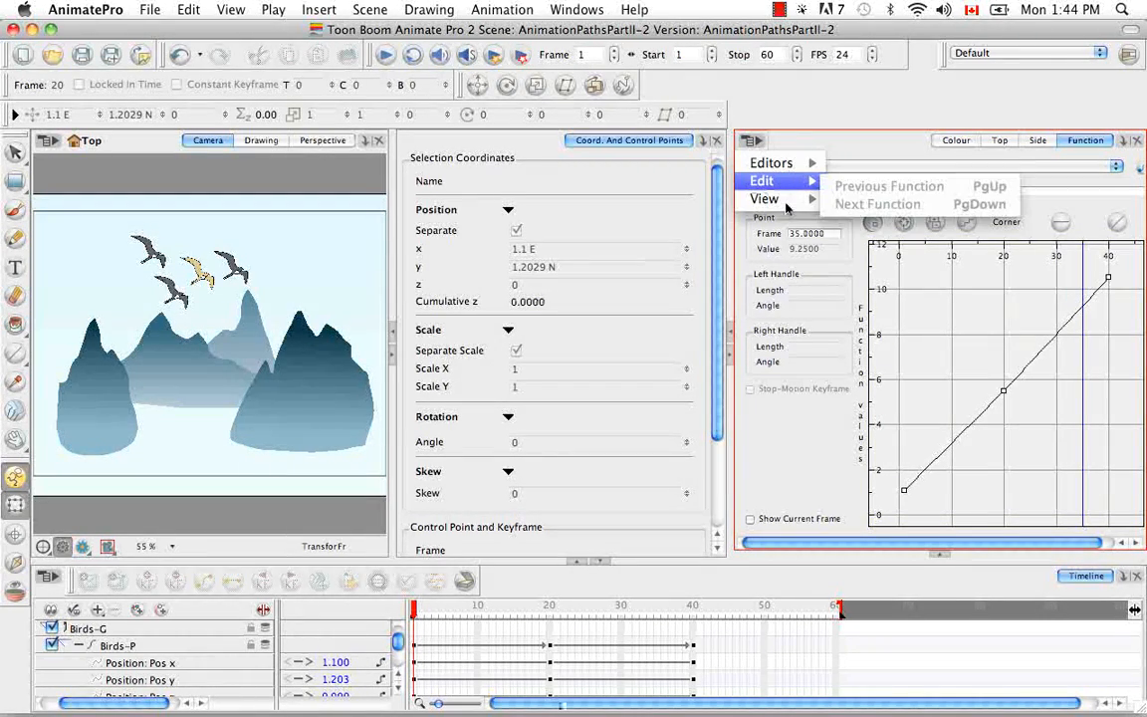
mouse_move(786, 203)
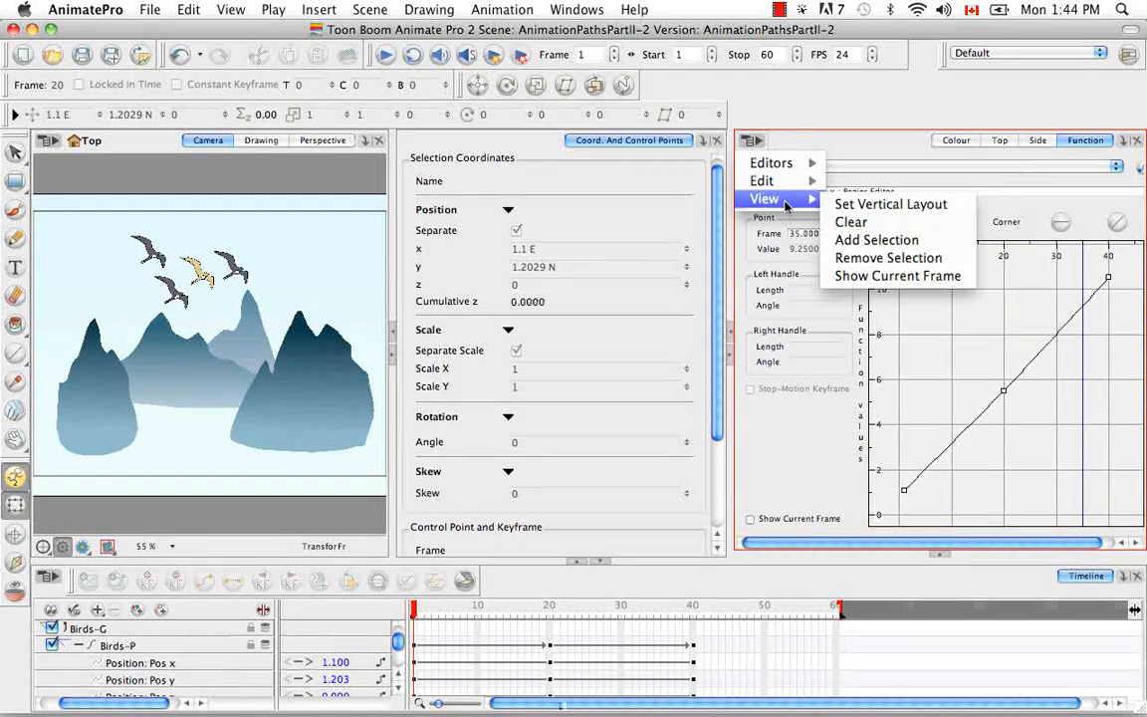
click(959, 209)
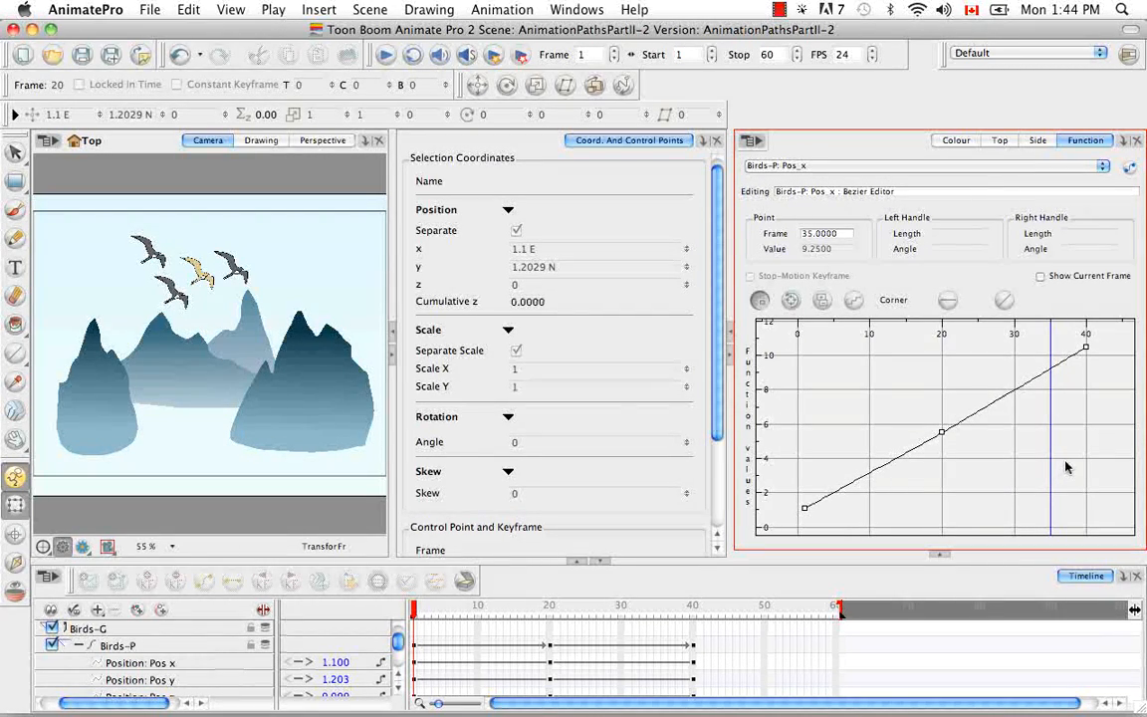
click(752, 140)
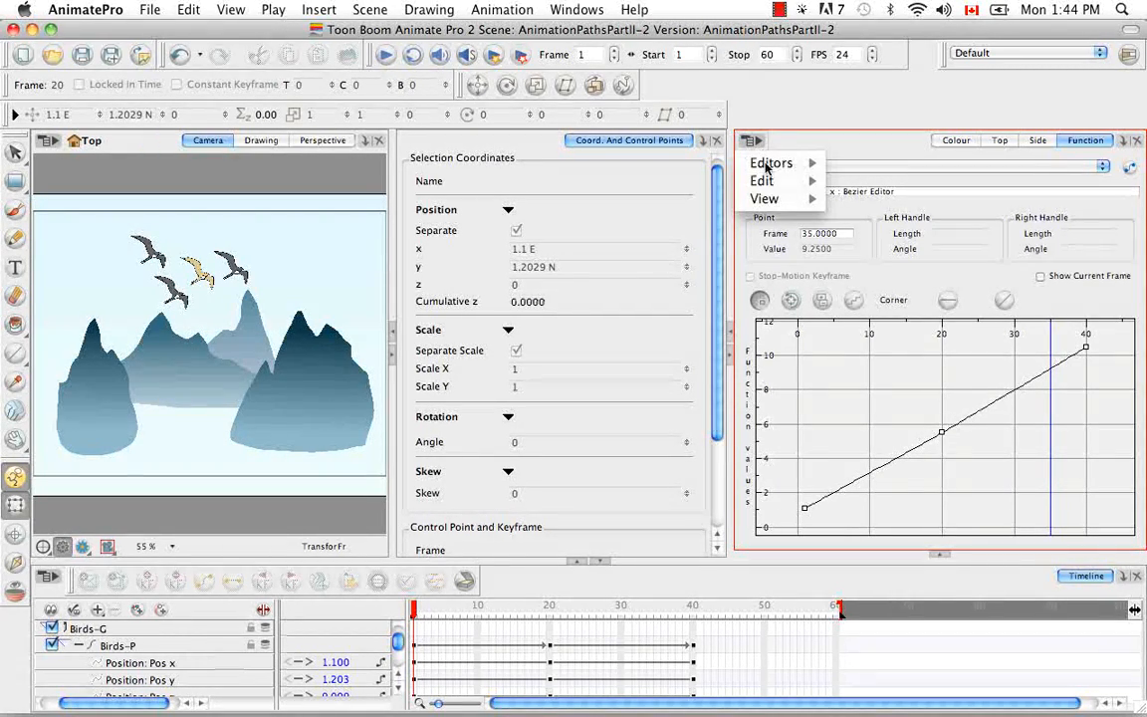
click(874, 204)
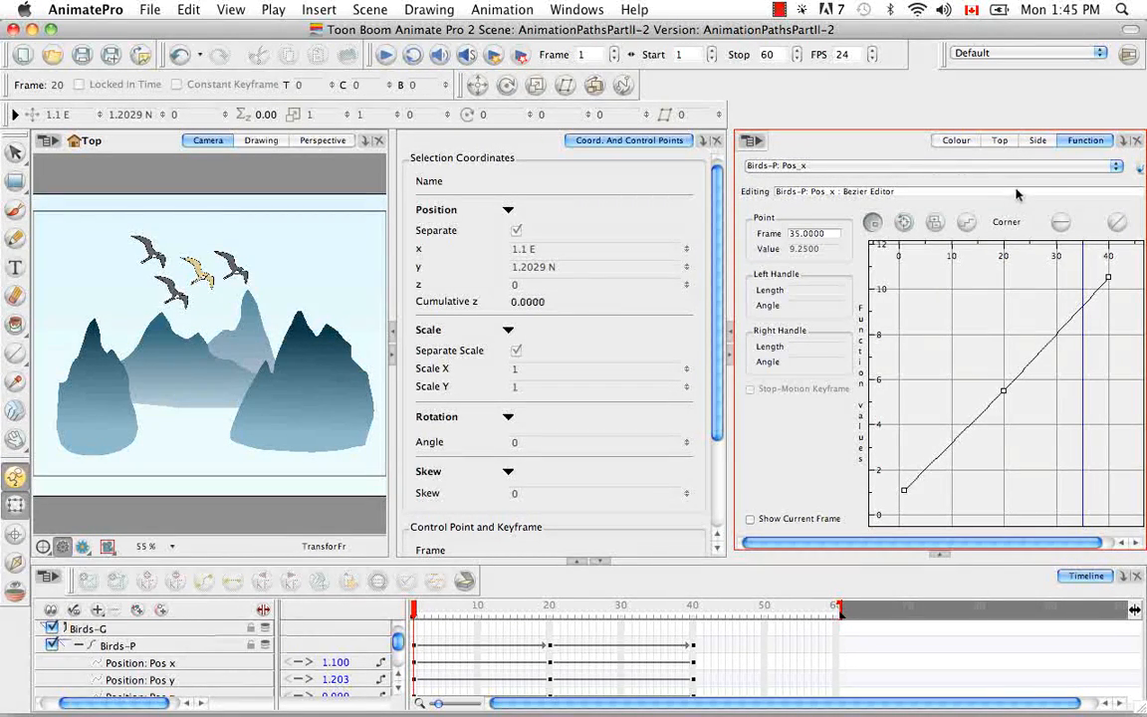
- Enable Bird_1: Angle_z, Bird_3: Skew and Birds-P: Pos_y in the Function view's list of functions and browse the remaining entries
click(1117, 171)
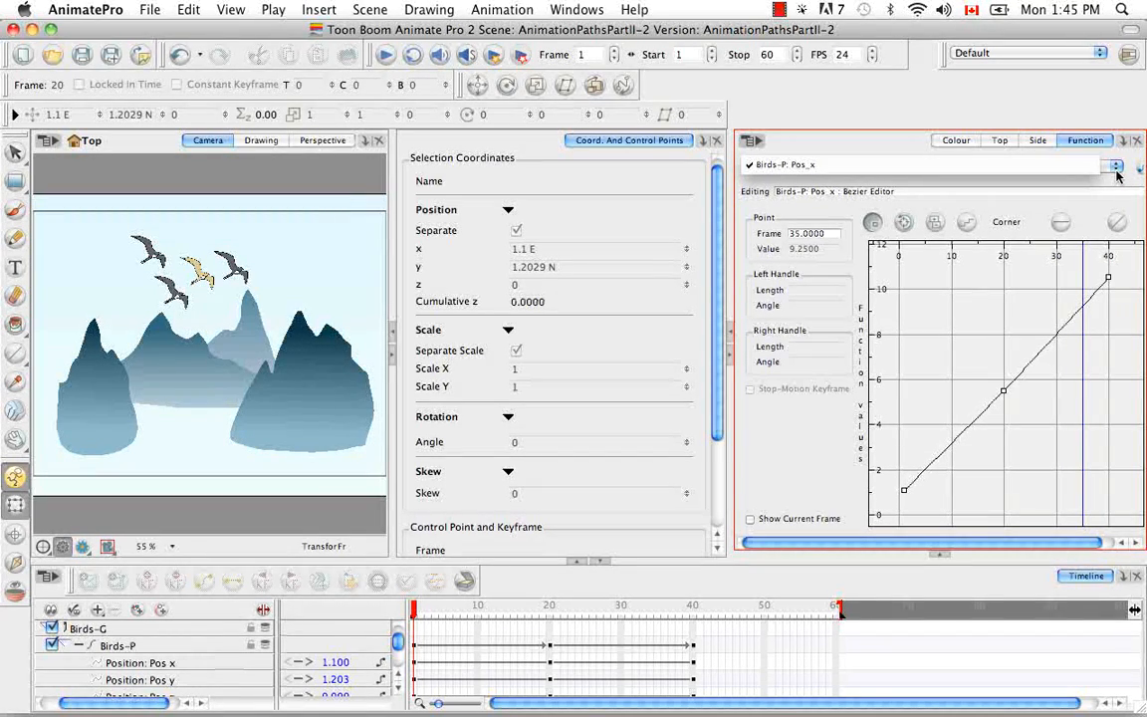
click(989, 168)
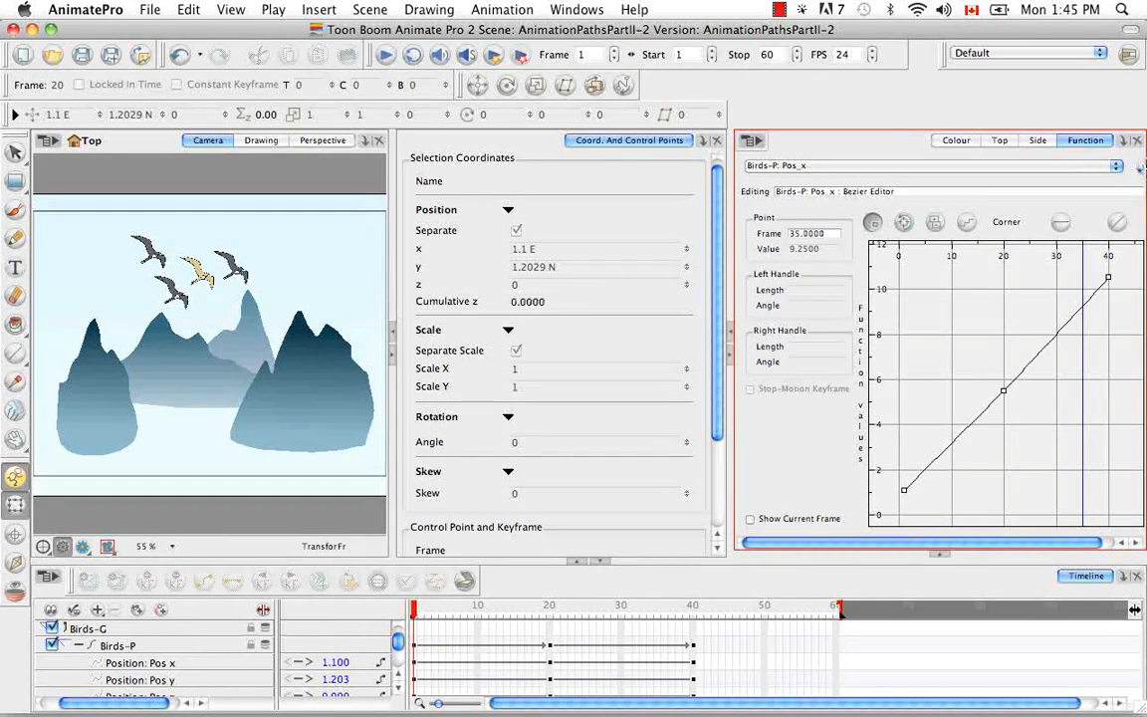
click(1140, 170)
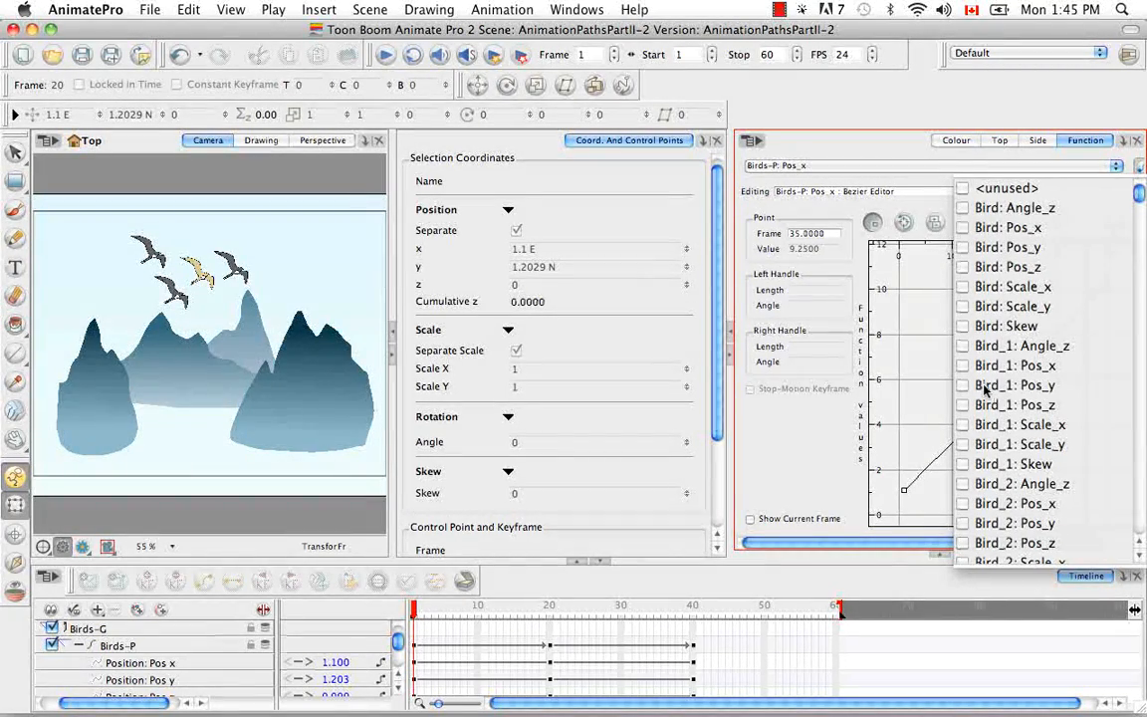
click(996, 347)
scroll(1140, 558, down, 10)
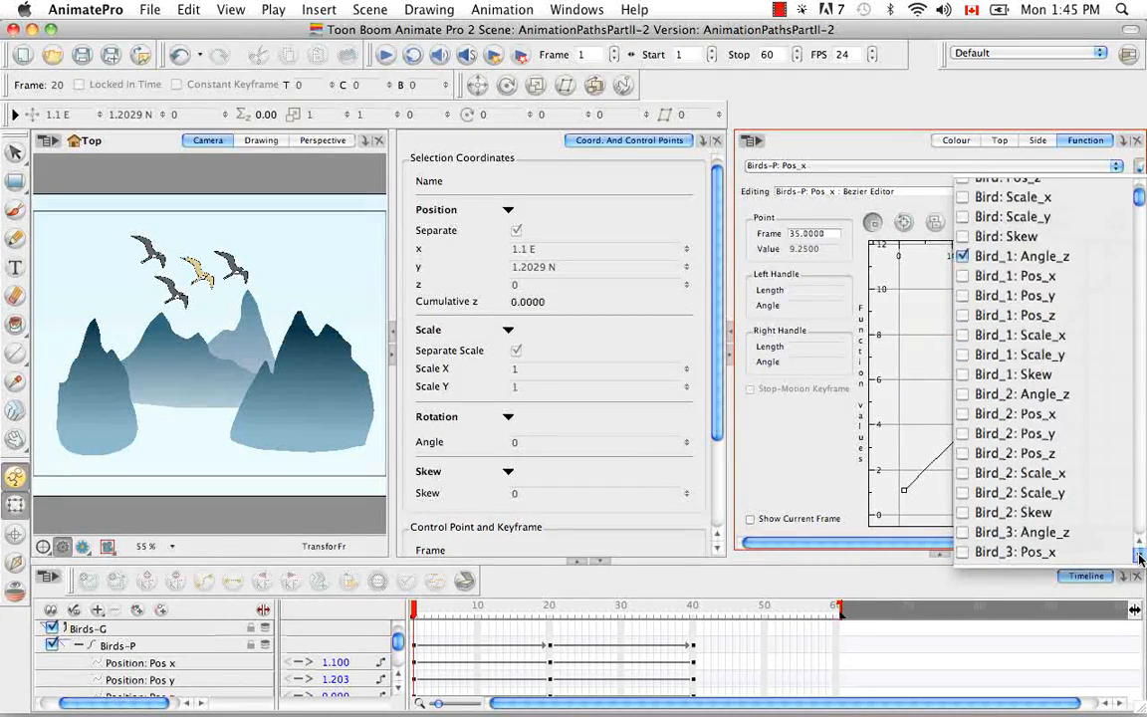
click(990, 459)
click(1139, 555)
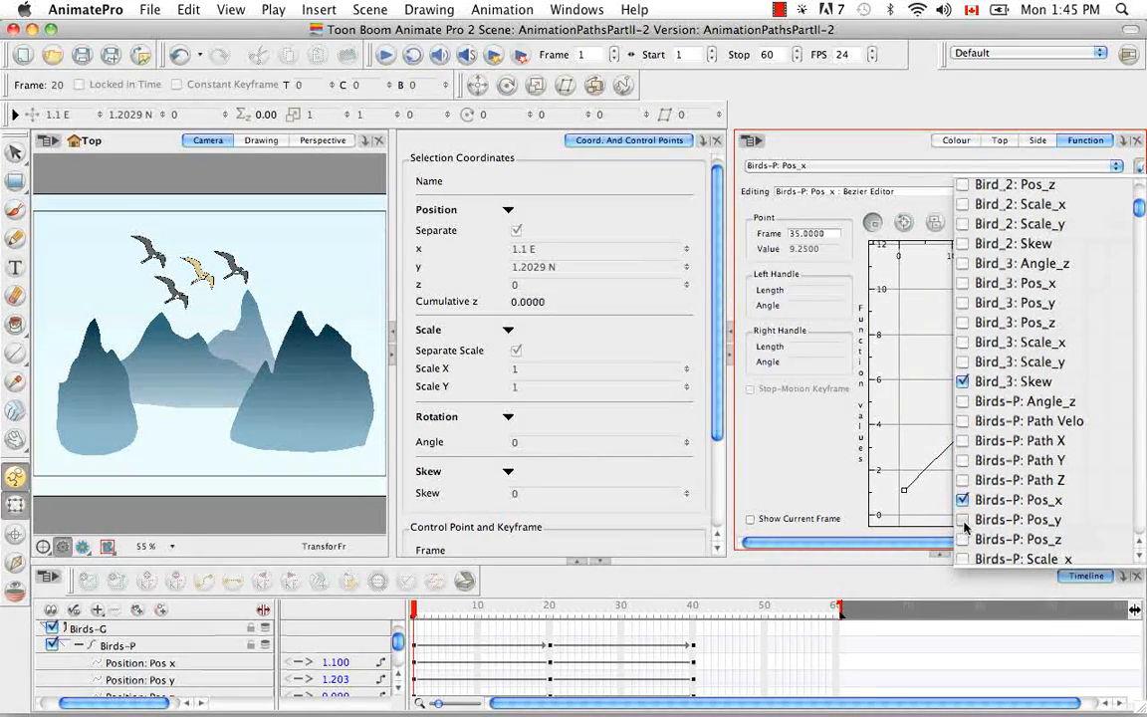
click(1139, 556)
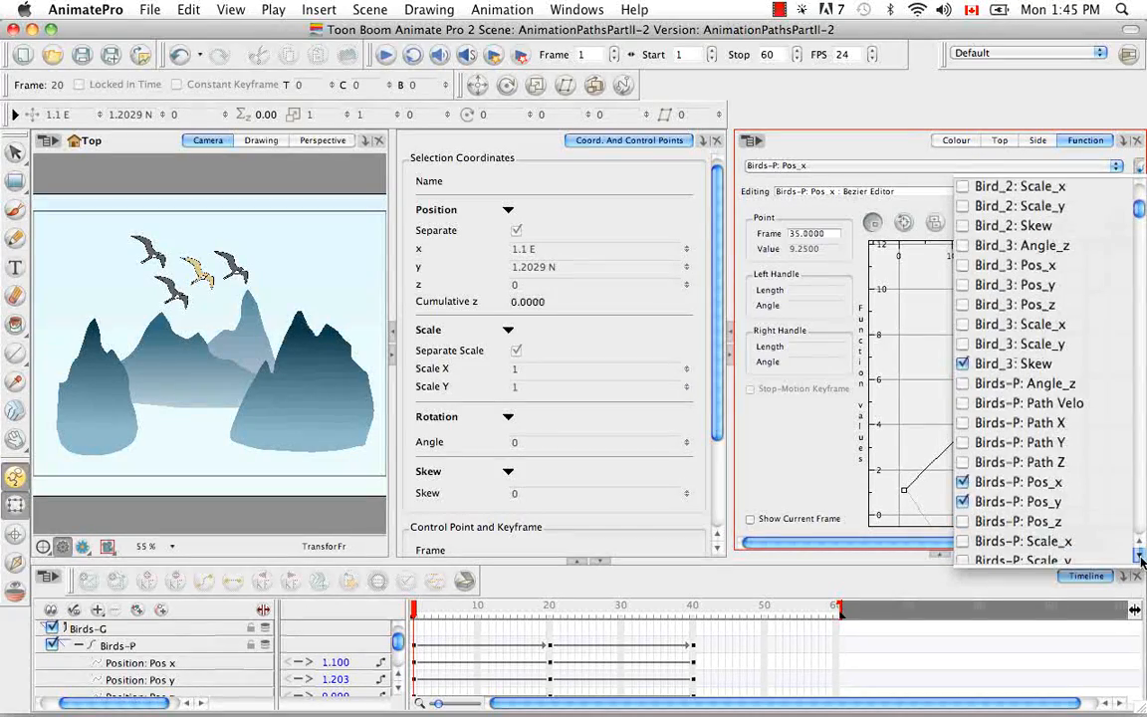
click(1141, 557)
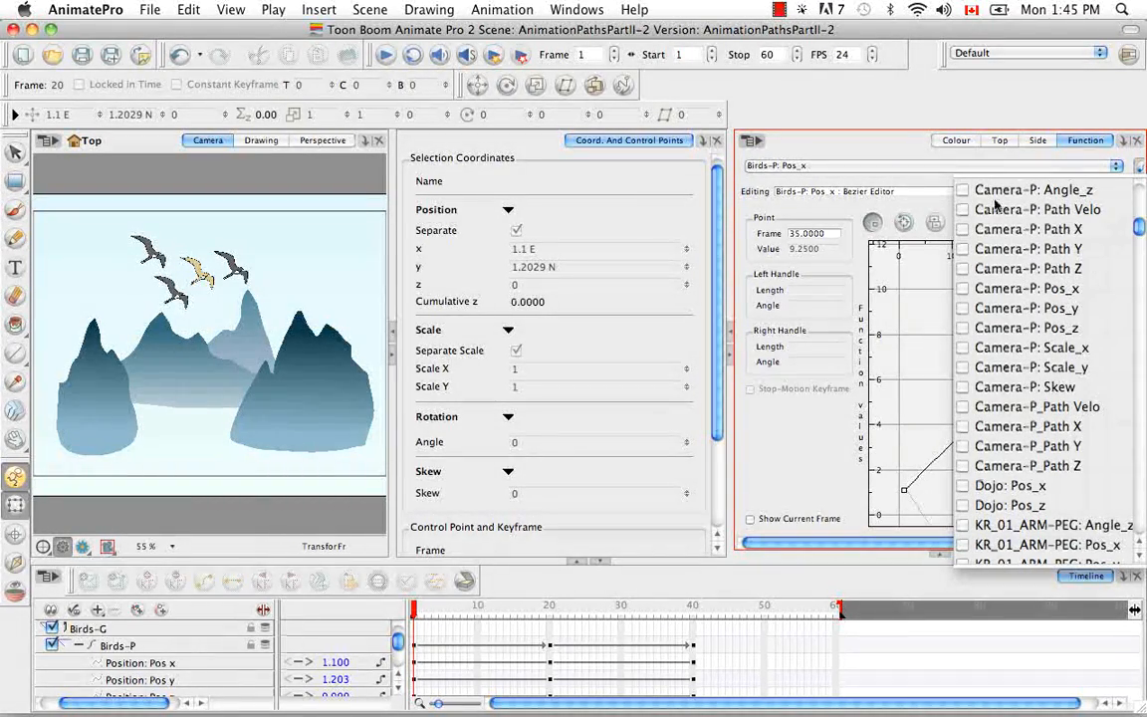
scroll(1133, 269, down, 10)
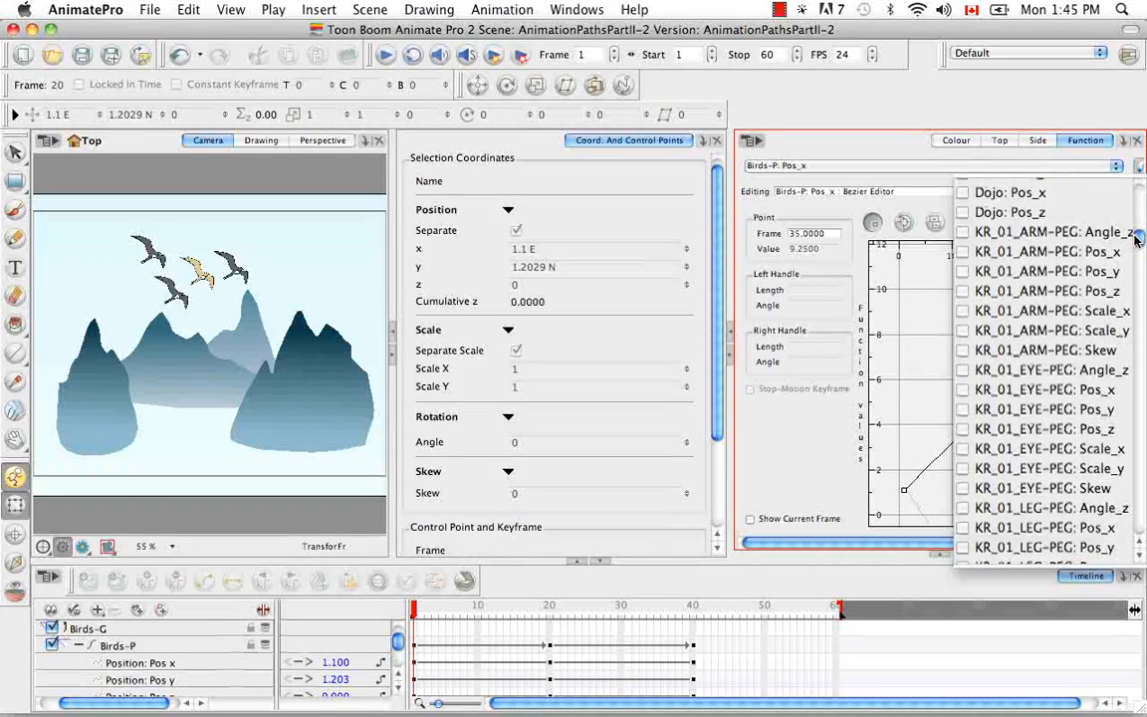
drag(1138, 246, 1142, 189)
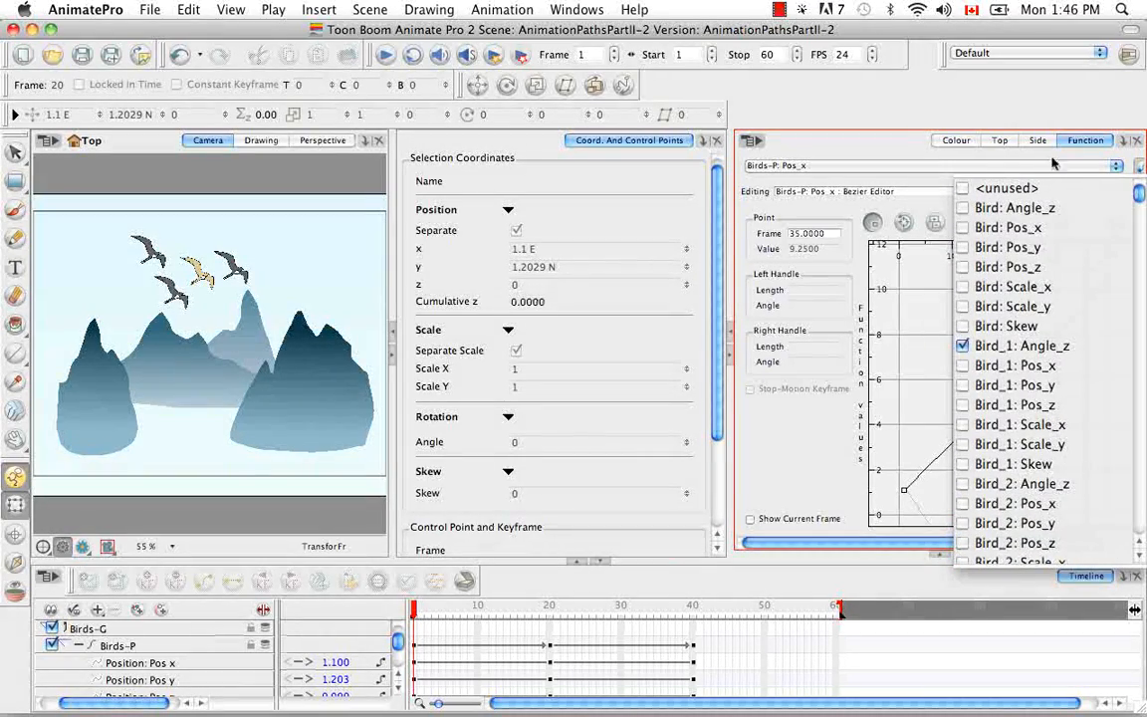
- Display the Bird_1: Angle_z, Birds-P: Pos_y and Birds-P: Pos_x functions one after another in the Function view
click(1088, 159)
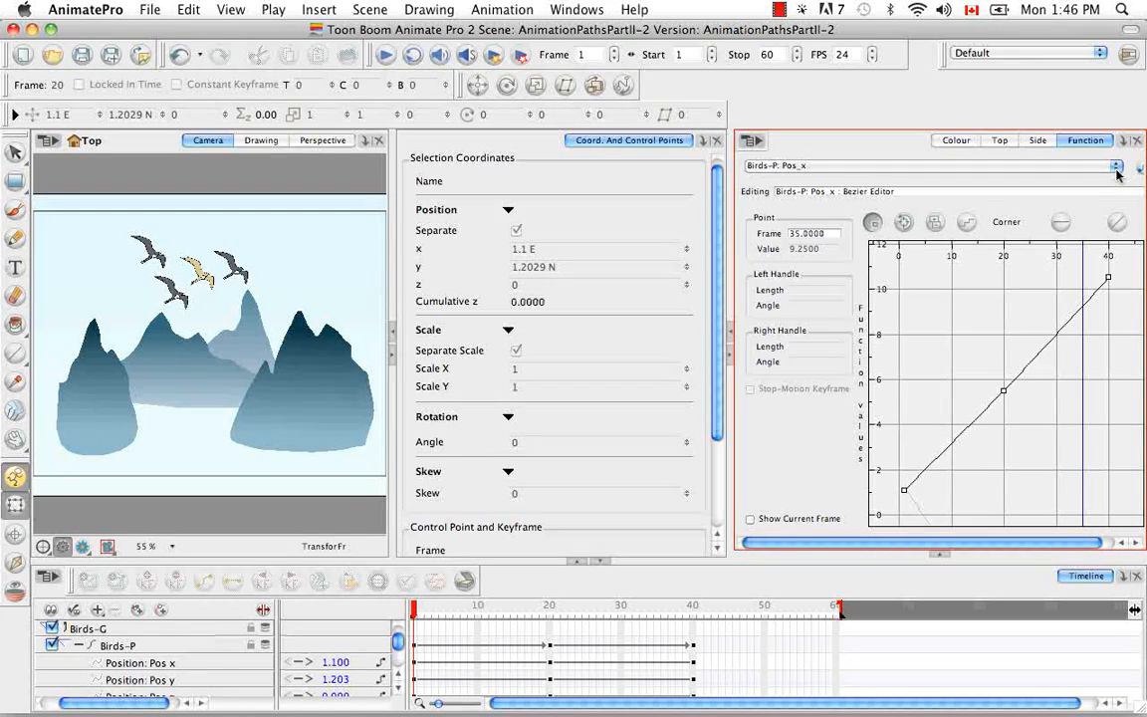
click(1007, 161)
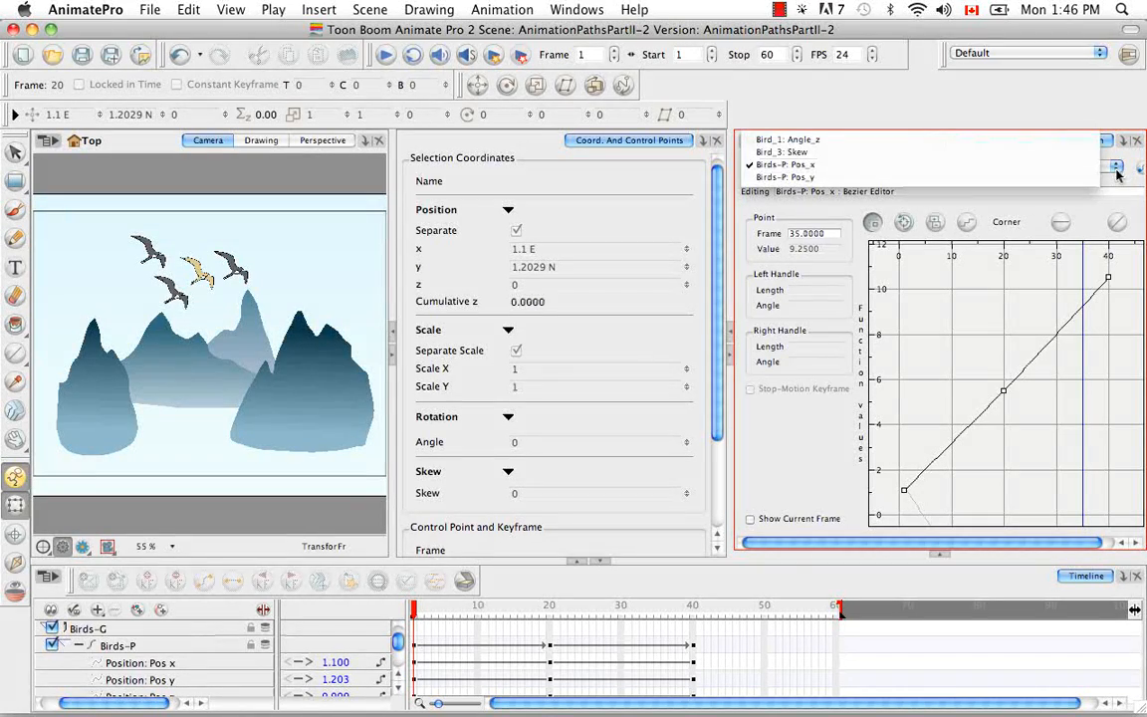
click(1004, 141)
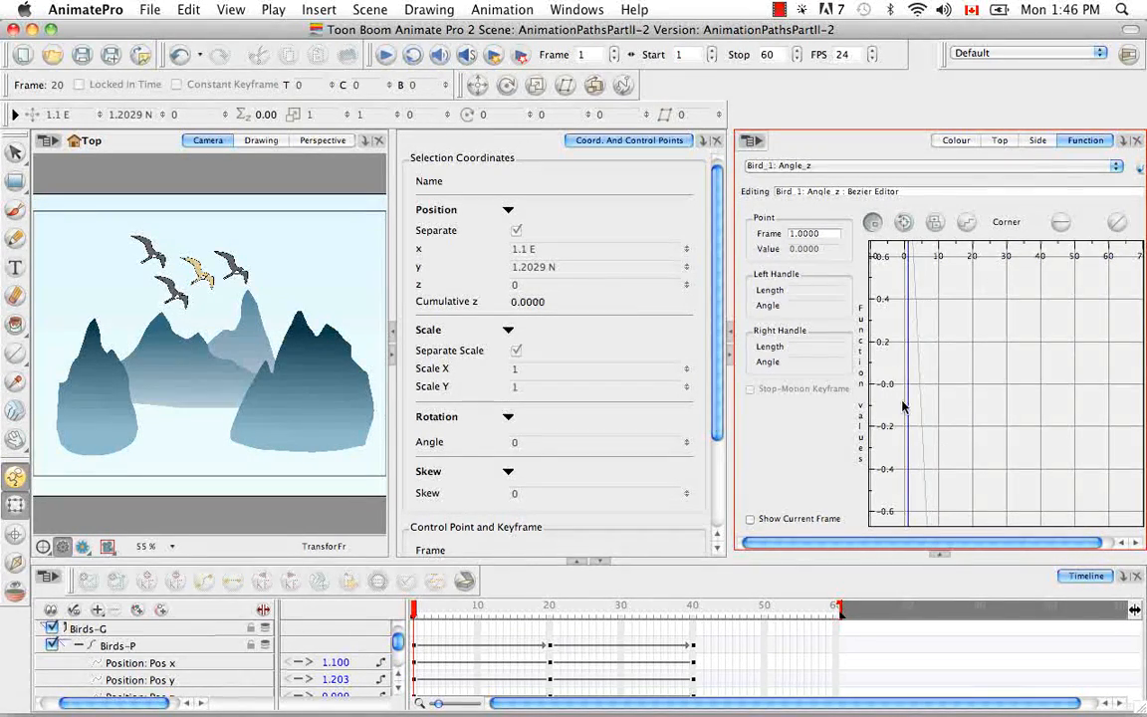
click(1004, 159)
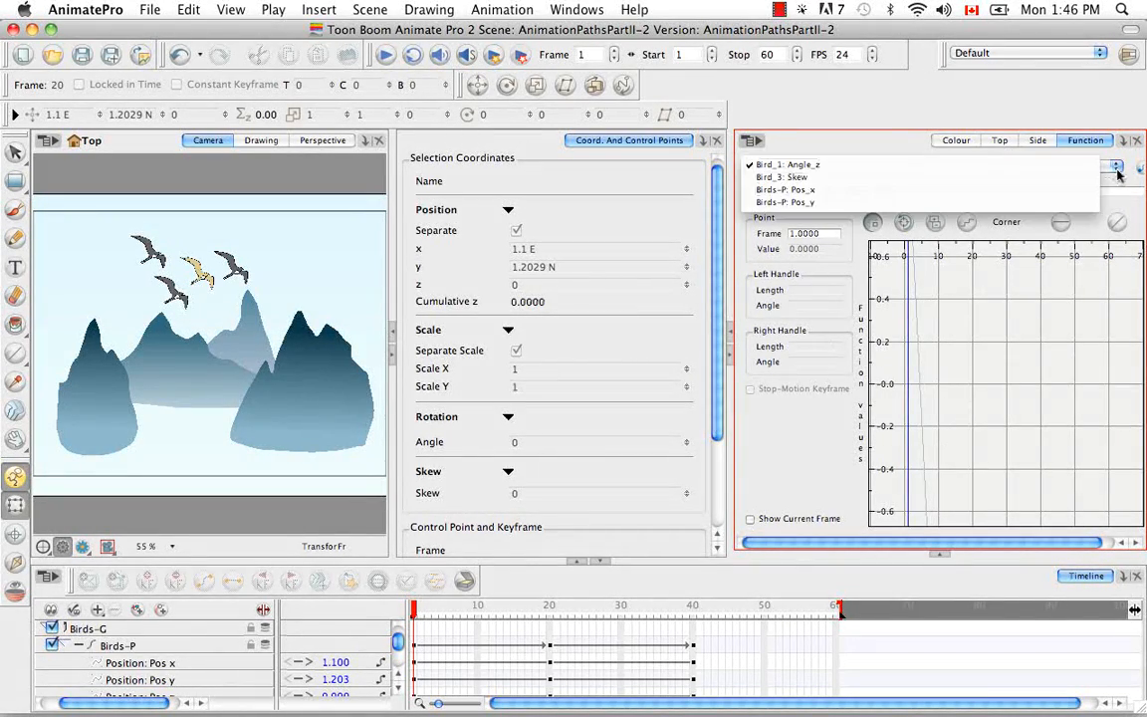
click(959, 202)
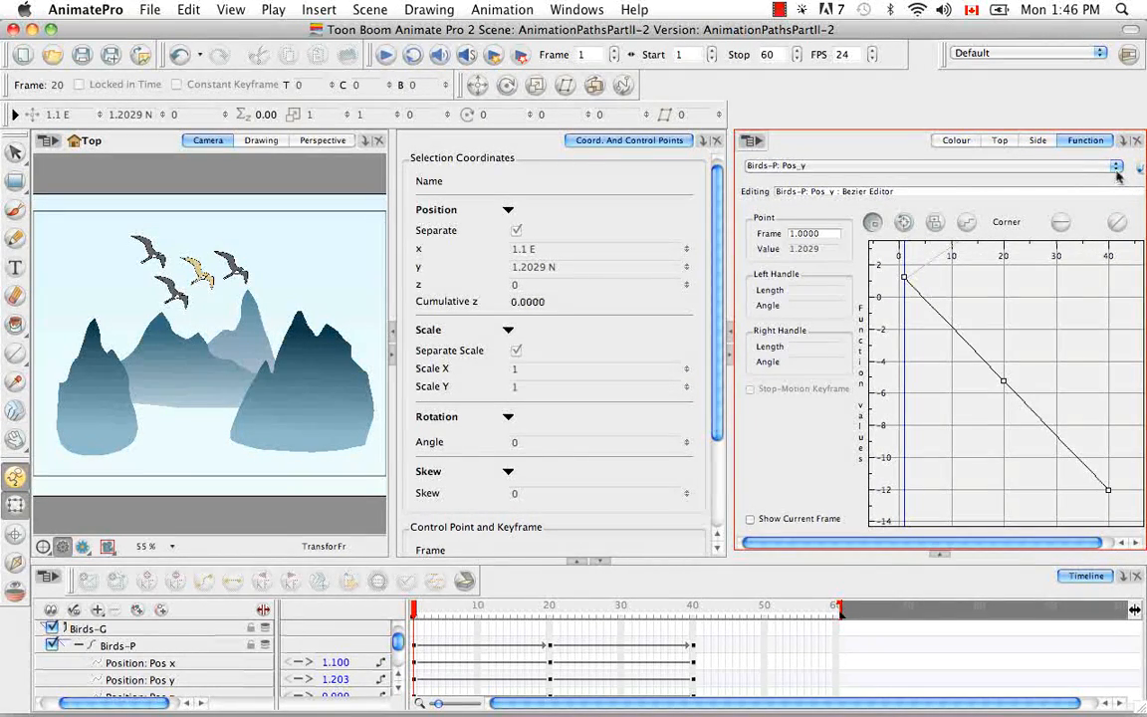
click(1006, 161)
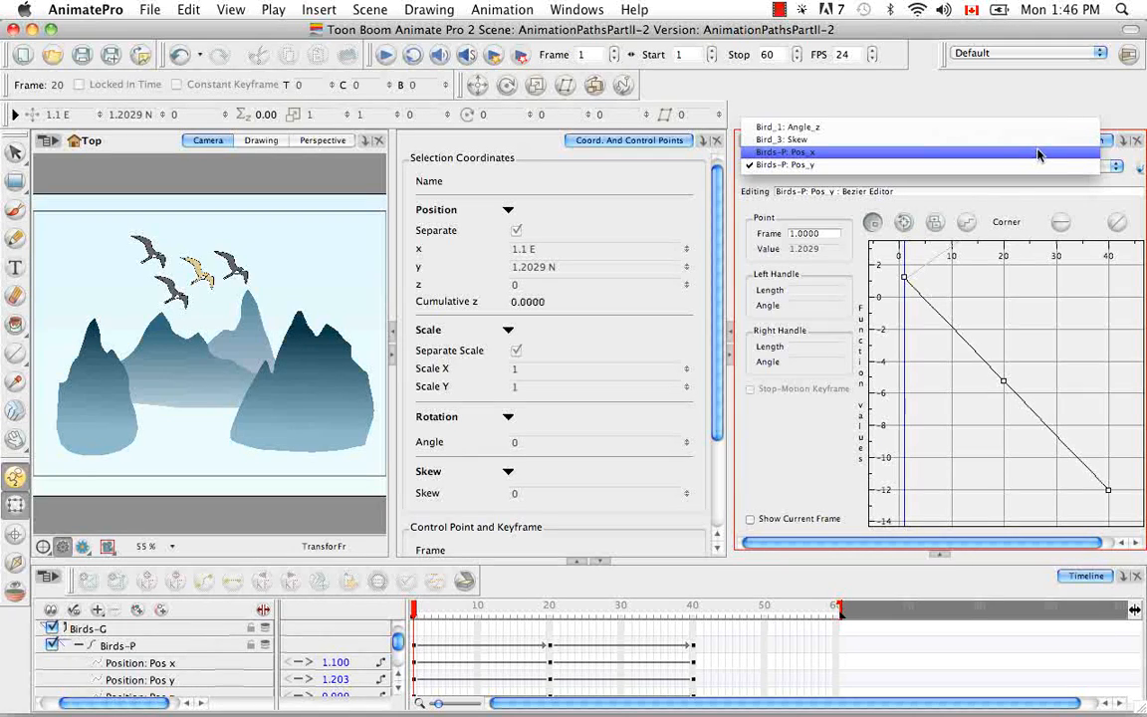
click(978, 158)
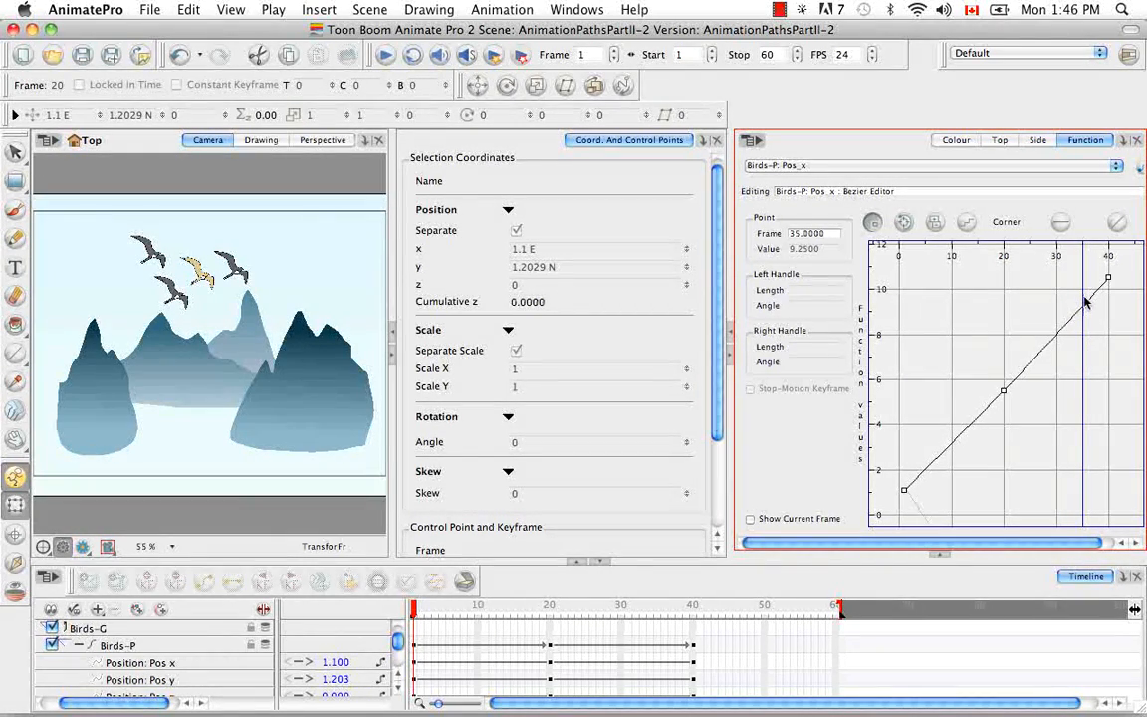
- Toggle the current frame indicator in the Function view, leaving it enabled
click(751, 519)
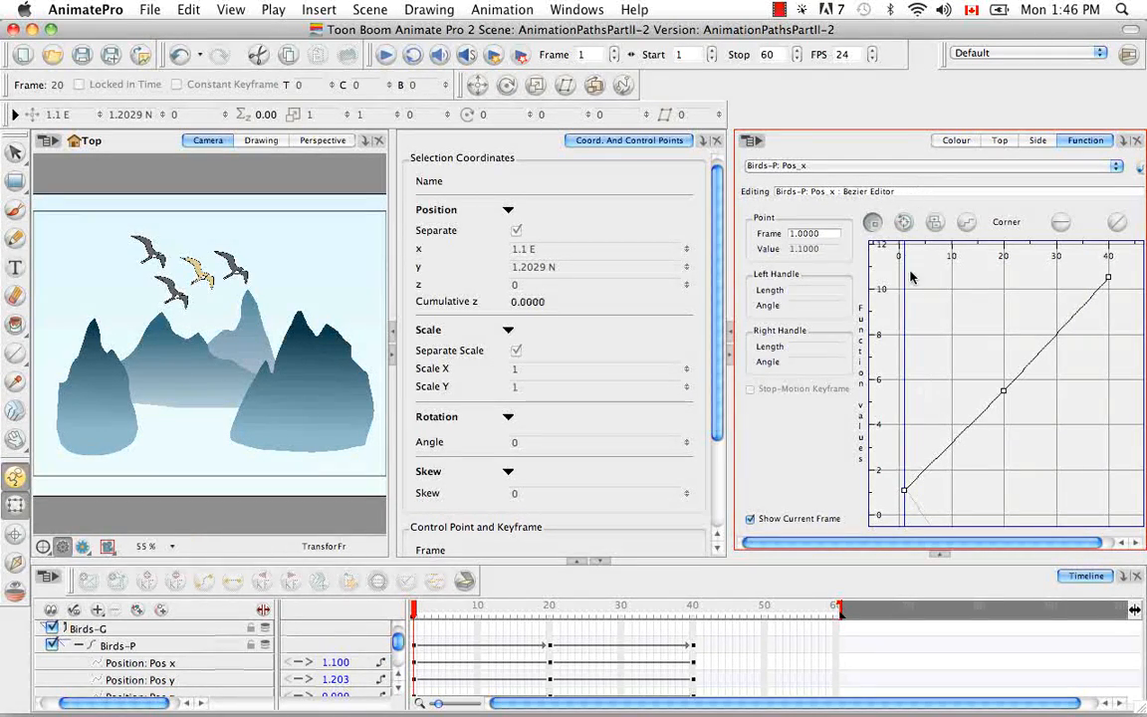
click(751, 518)
click(751, 519)
- Shape the Birds-P Pos_x curve into eased steps by extending its keyframes' handles and raising the frame 20 point to about 5.94
click(1004, 392)
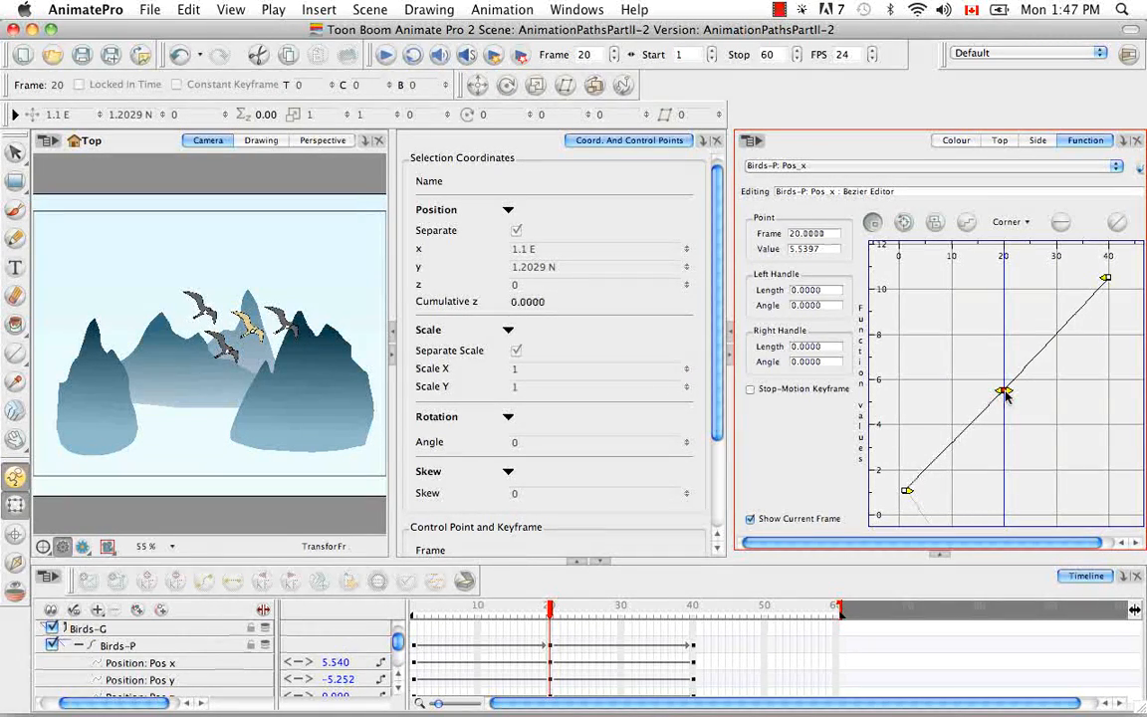
drag(1006, 394, 1065, 424)
click(906, 490)
drag(912, 489, 988, 482)
drag(1004, 431, 948, 386)
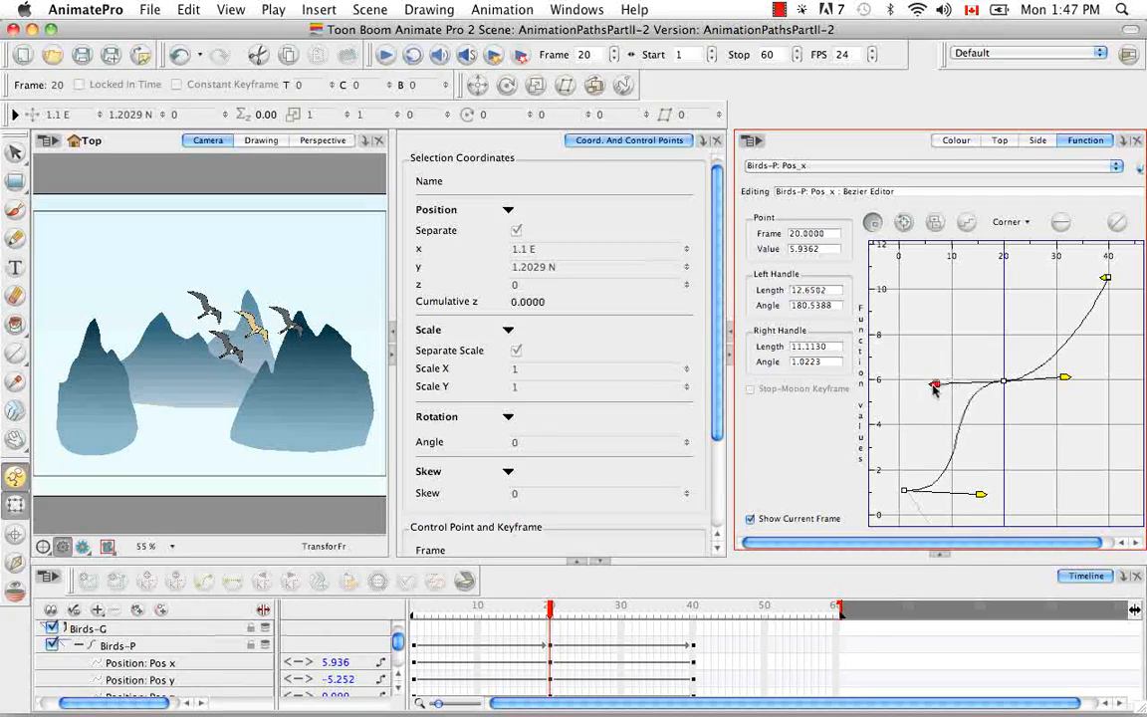
click(1088, 282)
drag(1088, 282, 1031, 288)
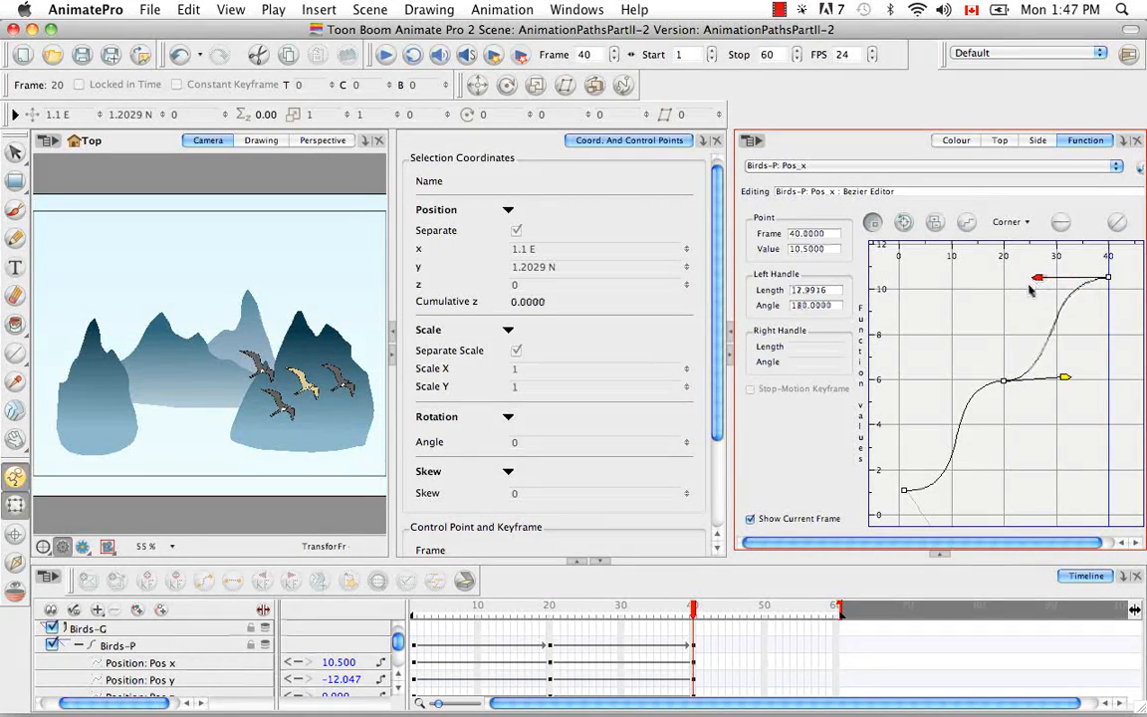
- Select the Birds-P layer to show its path and set the Function view to the vertical layout
click(134, 646)
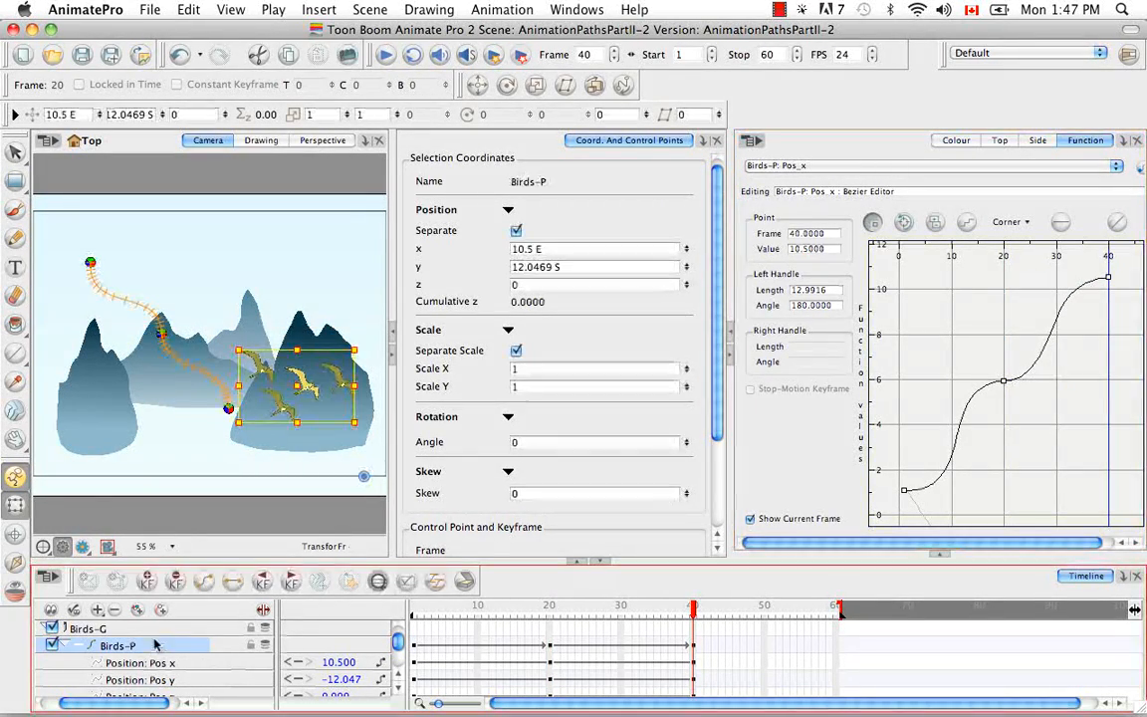
click(752, 141)
mouse_move(765, 199)
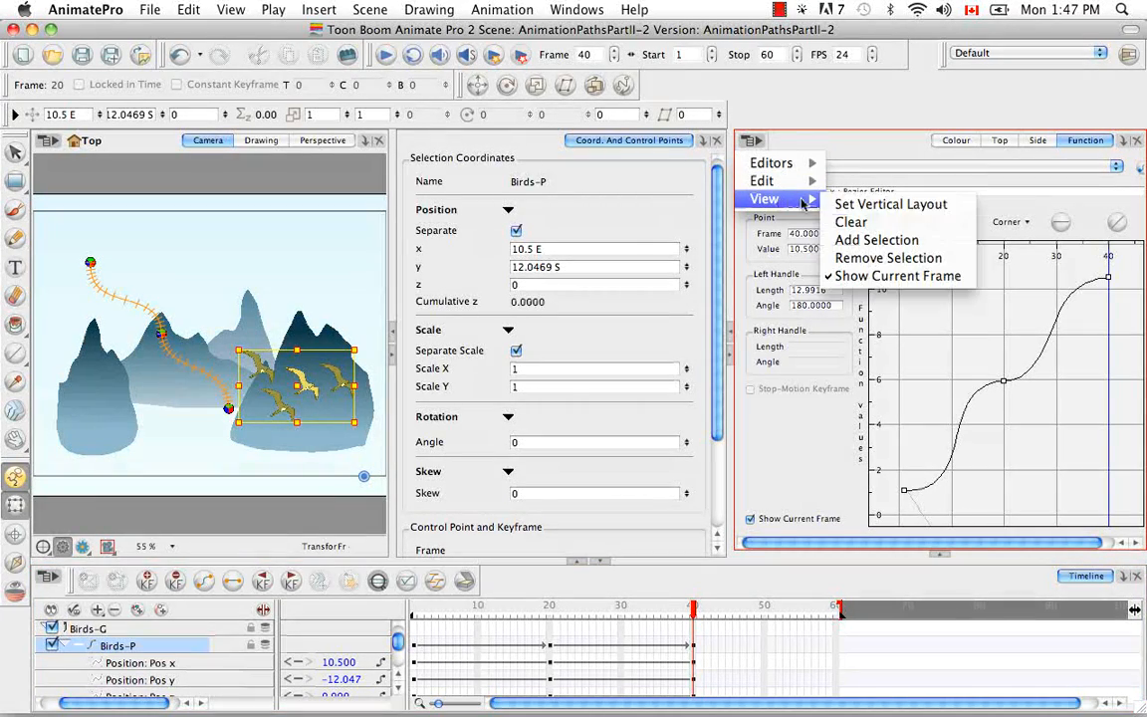
click(892, 205)
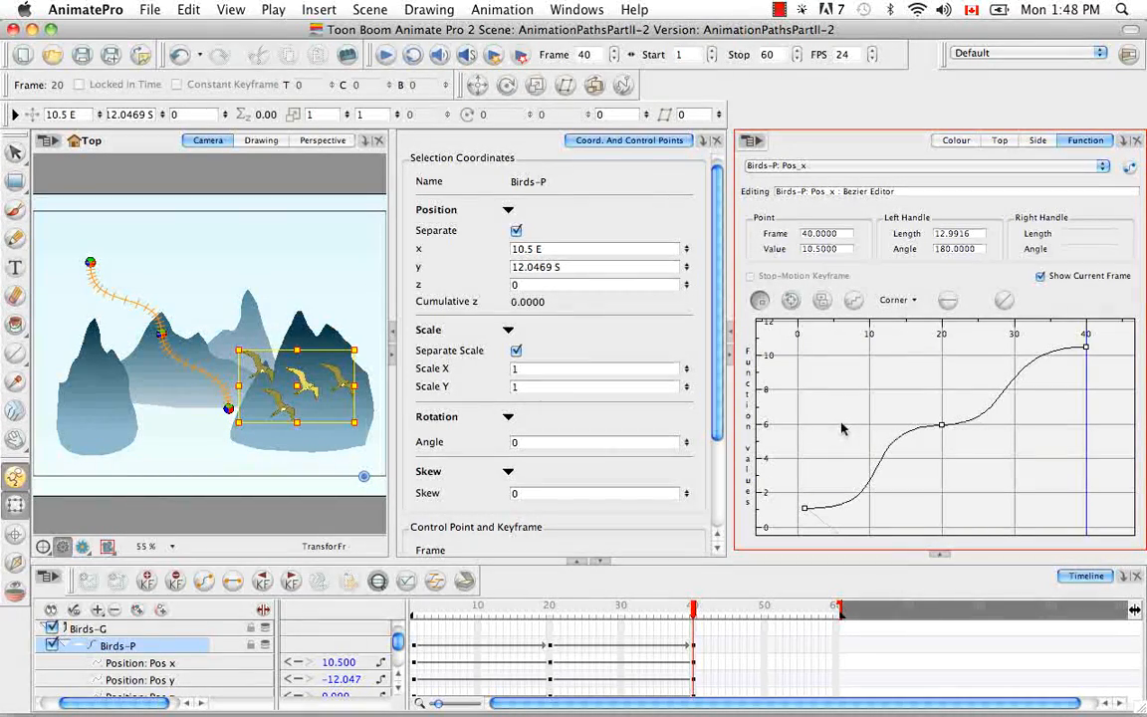
- Scrub the timeline from frame 1 to frame 12 to examine how the birds' motion follows the Pos_x curve
drag(694, 609, 385, 605)
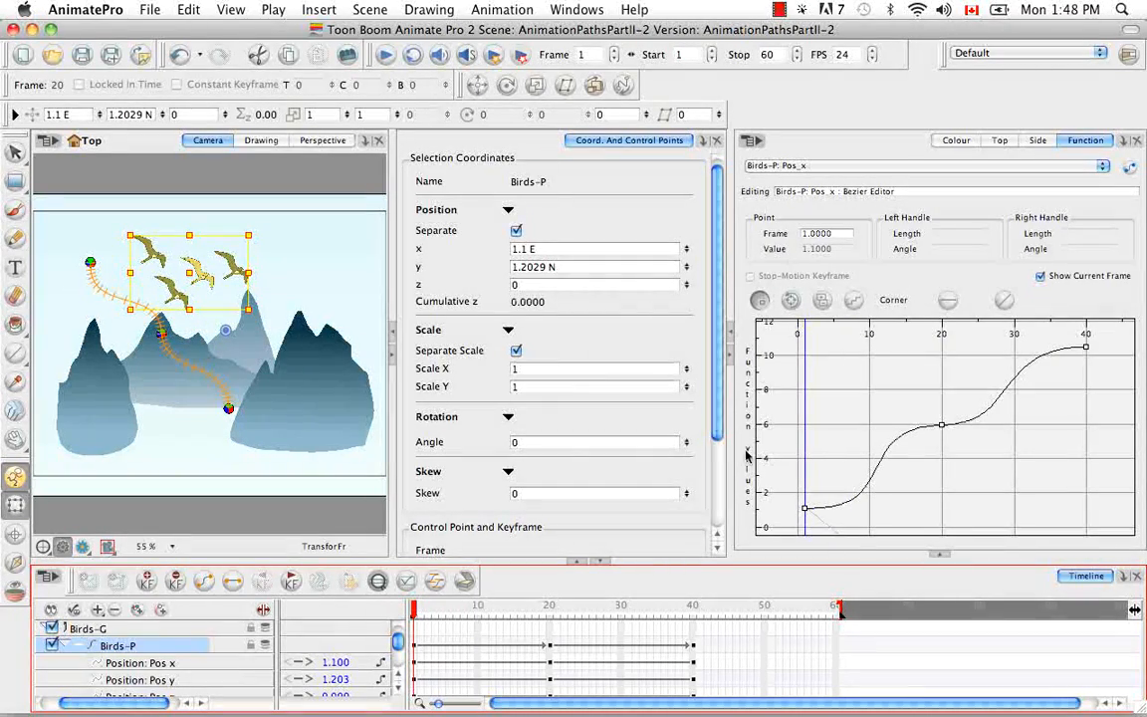
drag(418, 615, 428, 615)
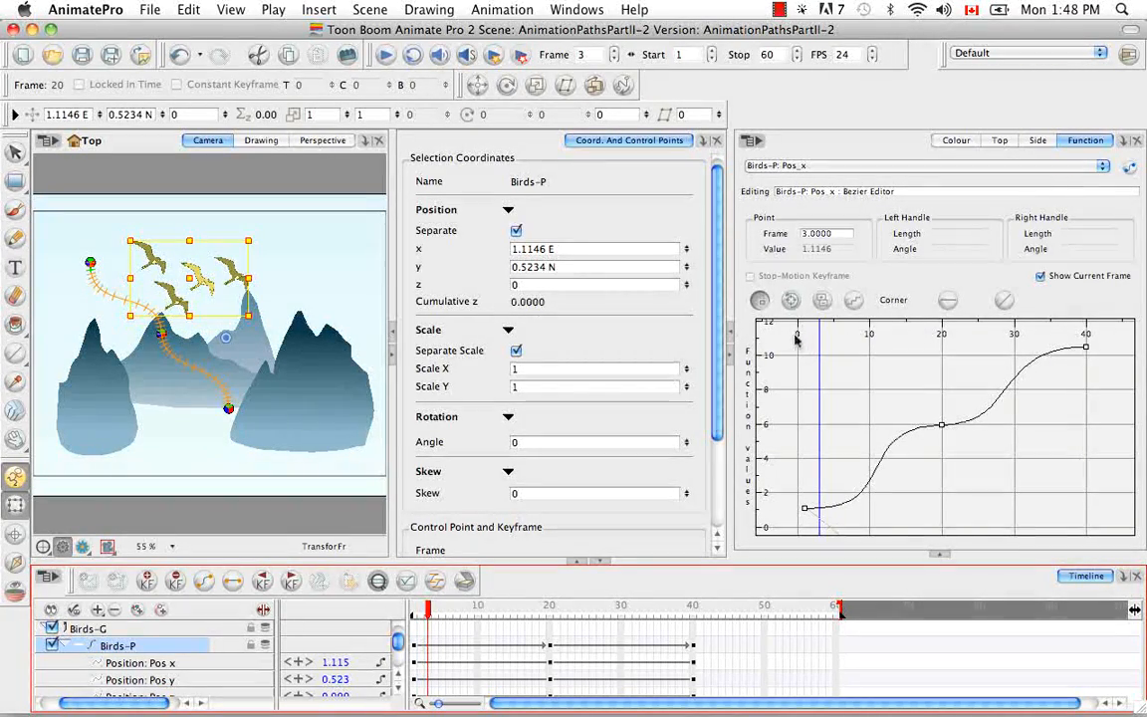
drag(432, 614, 496, 617)
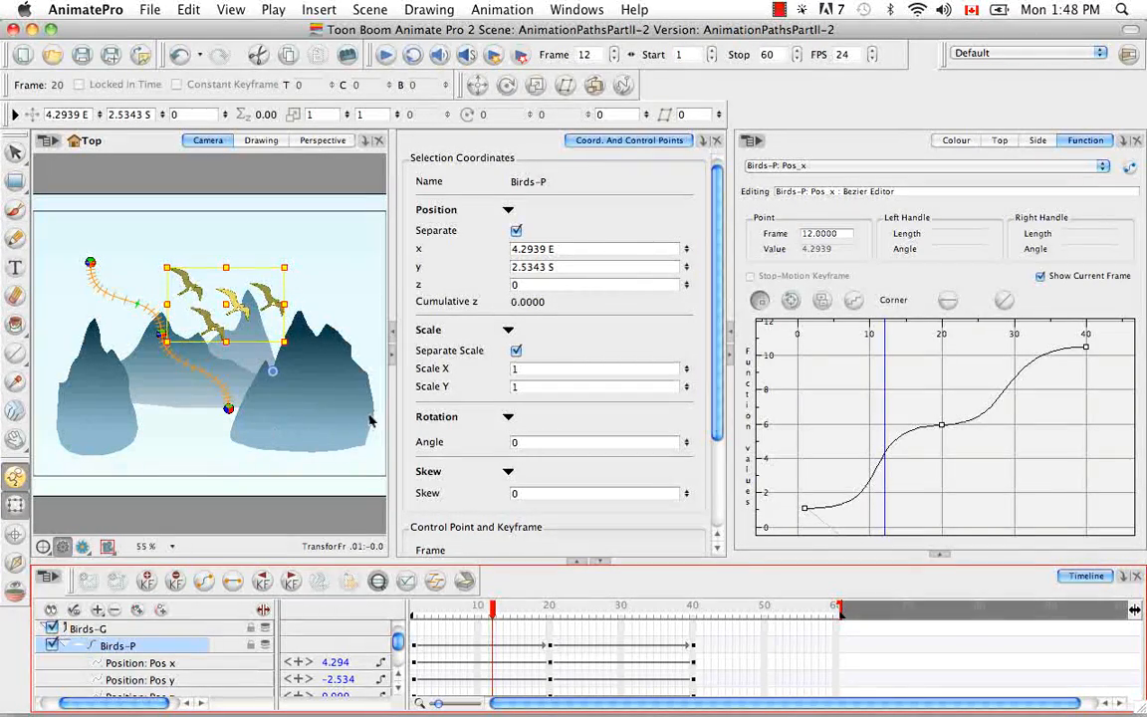
- Lower the frame 40 point of the Pos_x curve to about 1.2 and review frames 20 and 40 and the Birds-P path
click(1086, 348)
drag(1085, 348, 1092, 491)
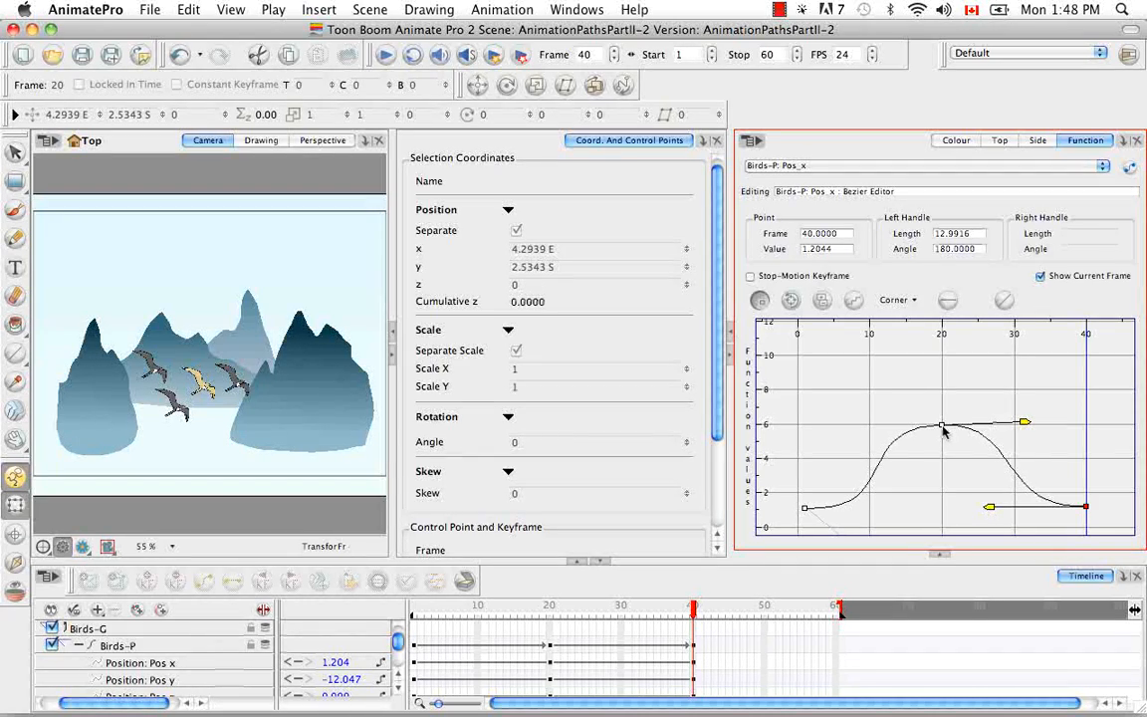
click(553, 611)
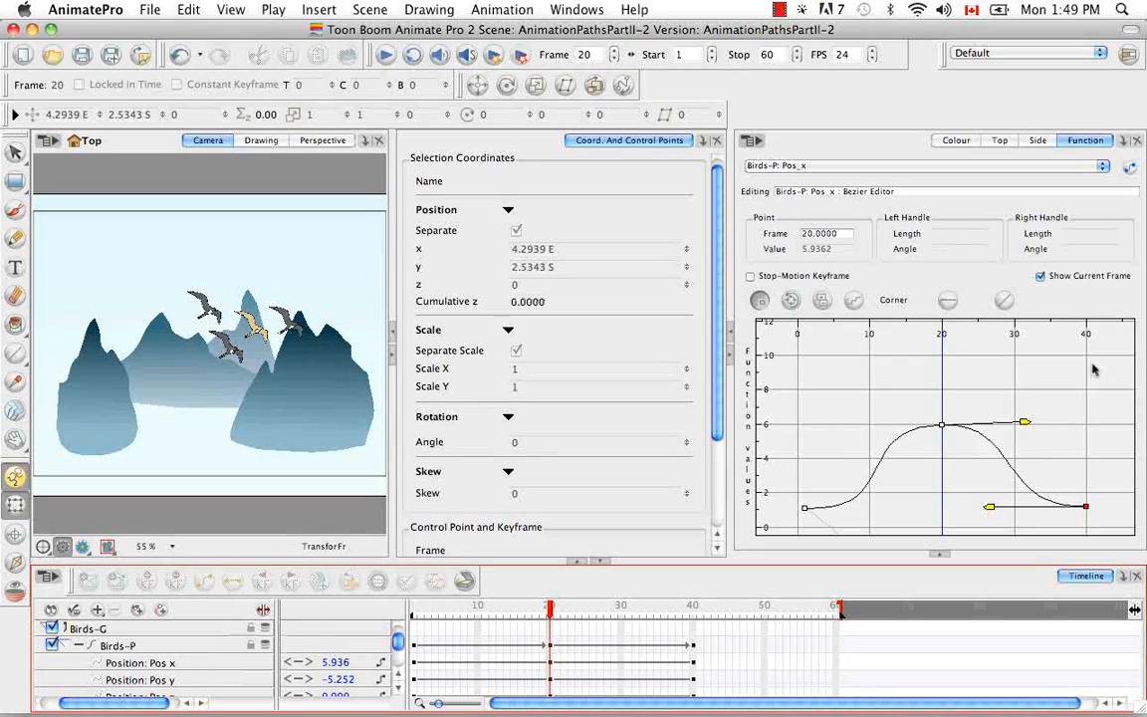
drag(553, 611, 694, 610)
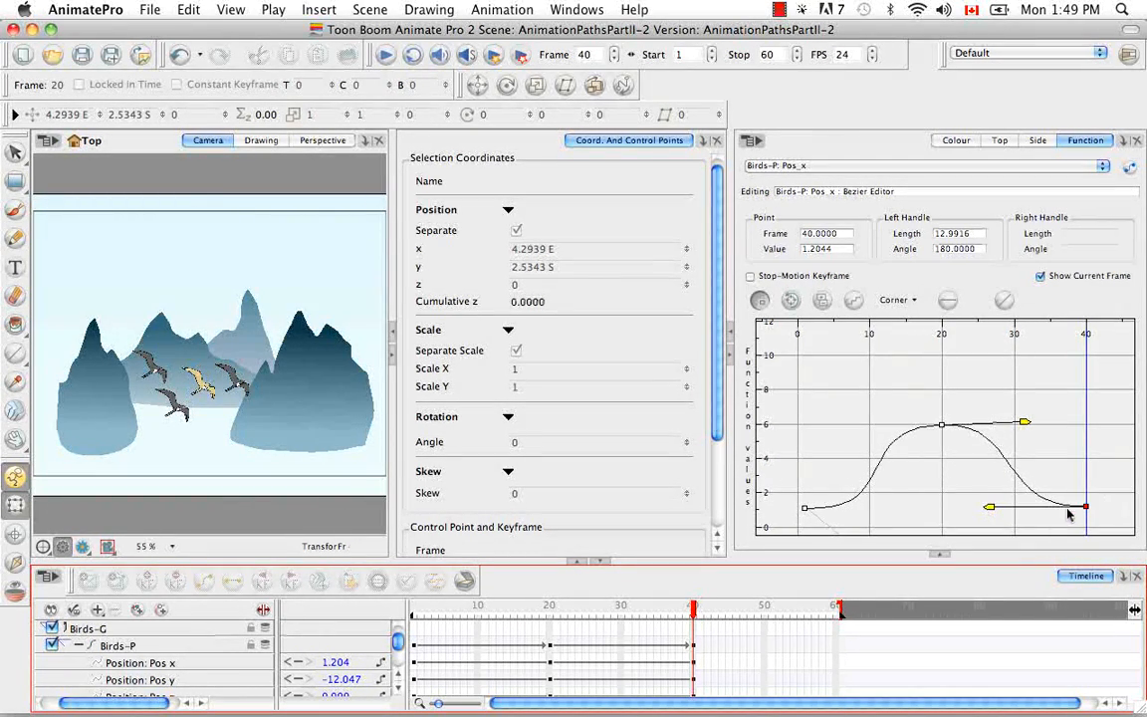
click(130, 646)
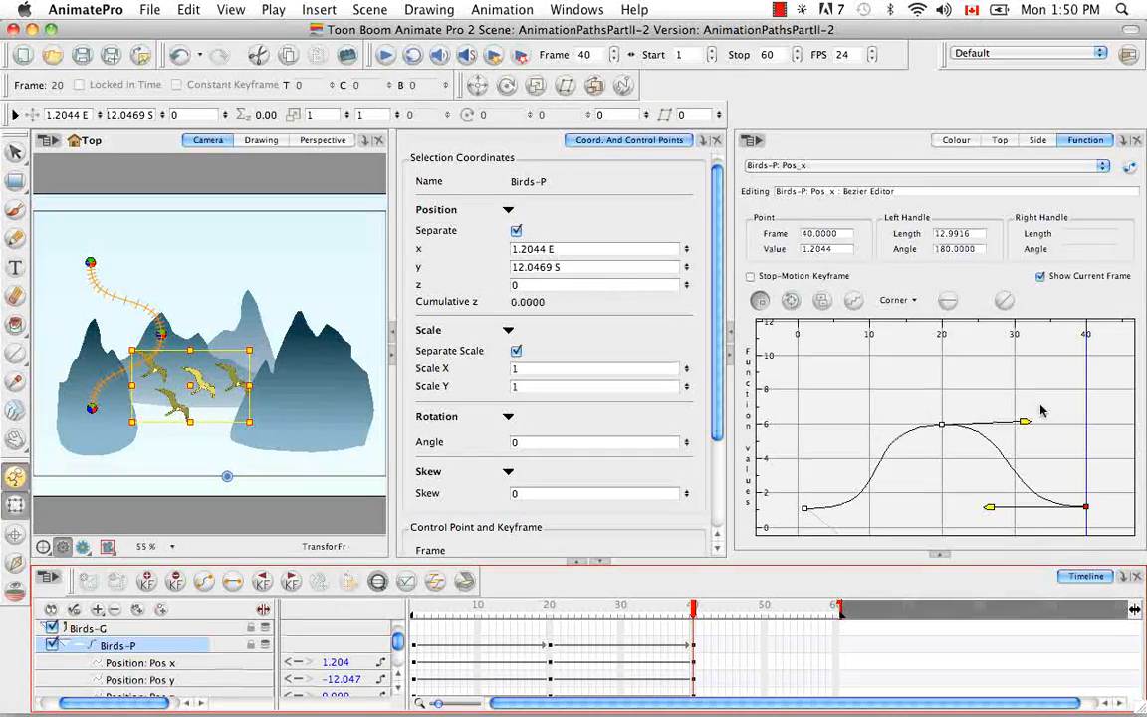
- Raise the frame 40 point of the Pos_x curve to about 9.98 and angle the handles along the curve to straighten it
drag(1089, 510, 1087, 357)
drag(991, 358, 998, 403)
drag(855, 428, 902, 507)
click(909, 525)
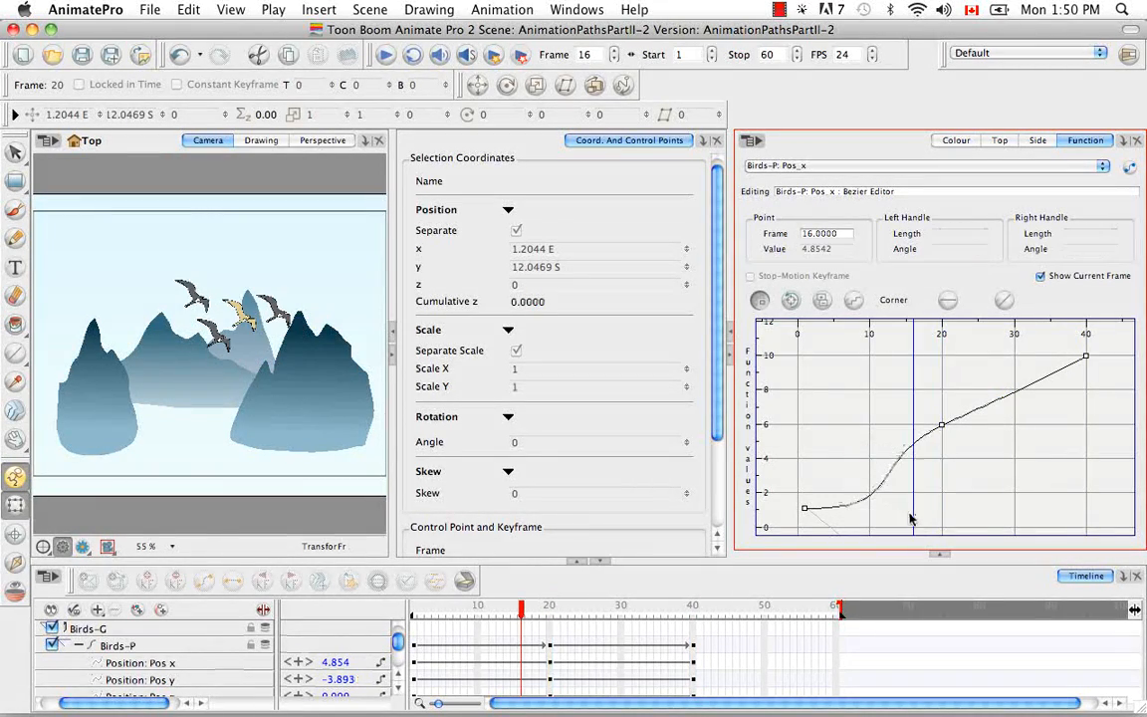
- Lower the frame 20 point to about 5.68, align the handles into a nearly straight Pos_x curve and display the Birds-P path
click(942, 425)
drag(910, 514, 867, 468)
click(874, 468)
drag(919, 397, 944, 435)
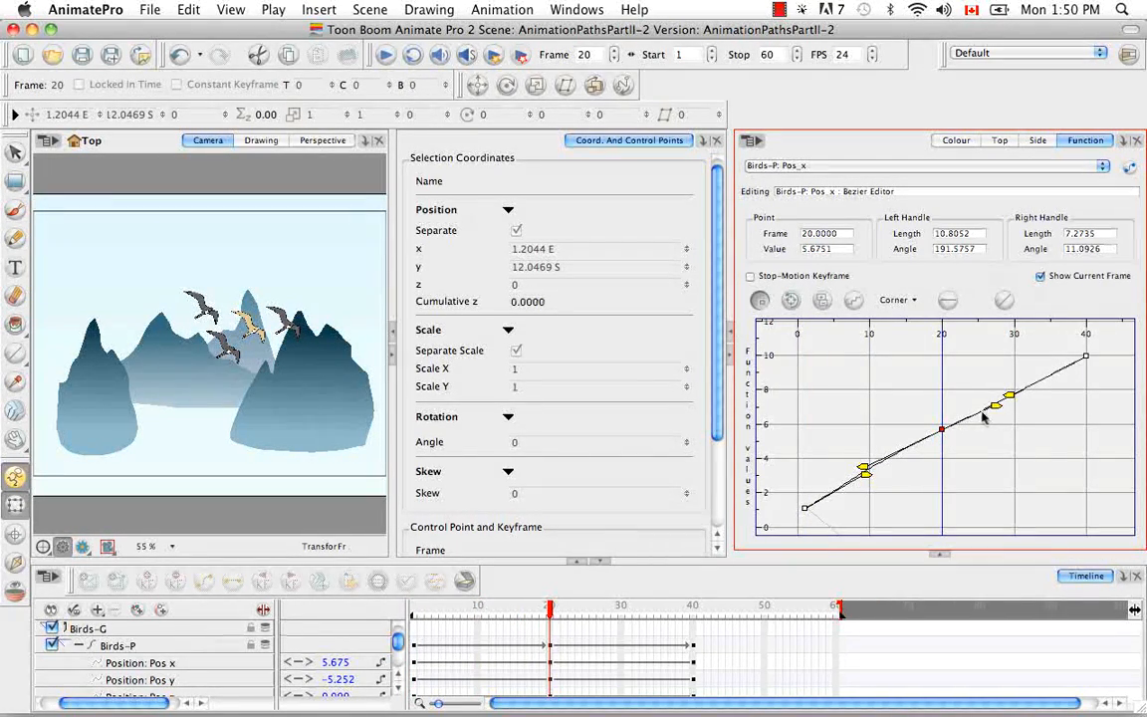
drag(996, 404, 997, 404)
mouse_move(865, 474)
mouse_down()
mouse_move(846, 487)
mouse_move(868, 476)
mouse_up()
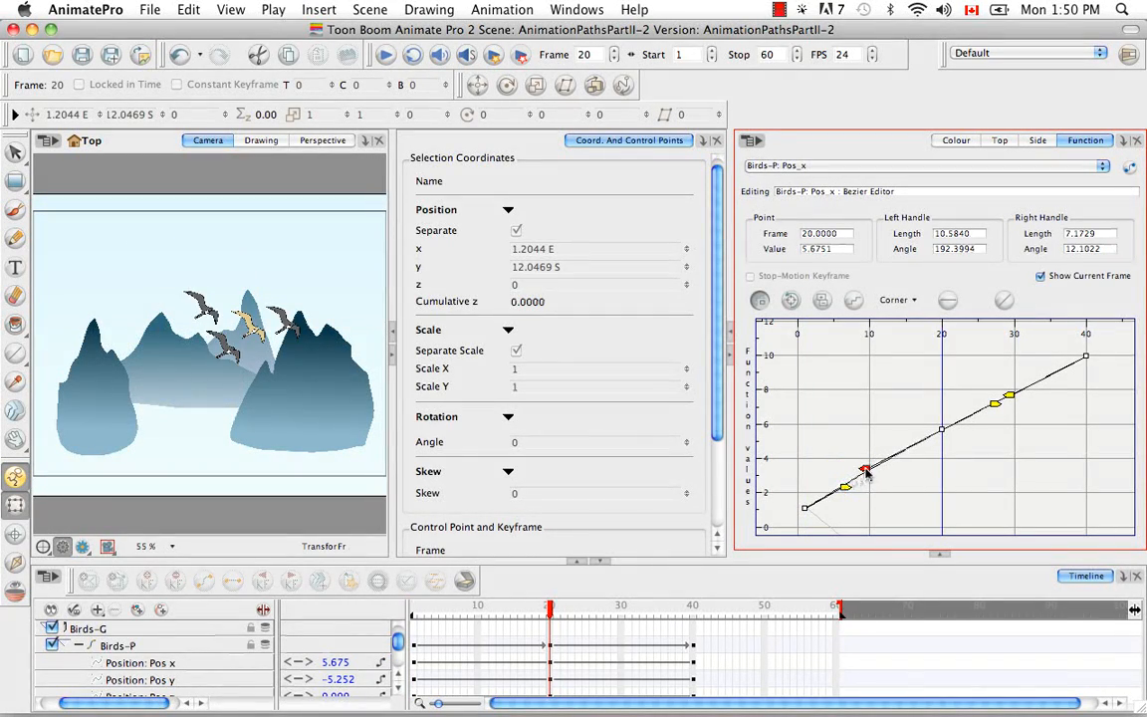
click(978, 423)
click(149, 644)
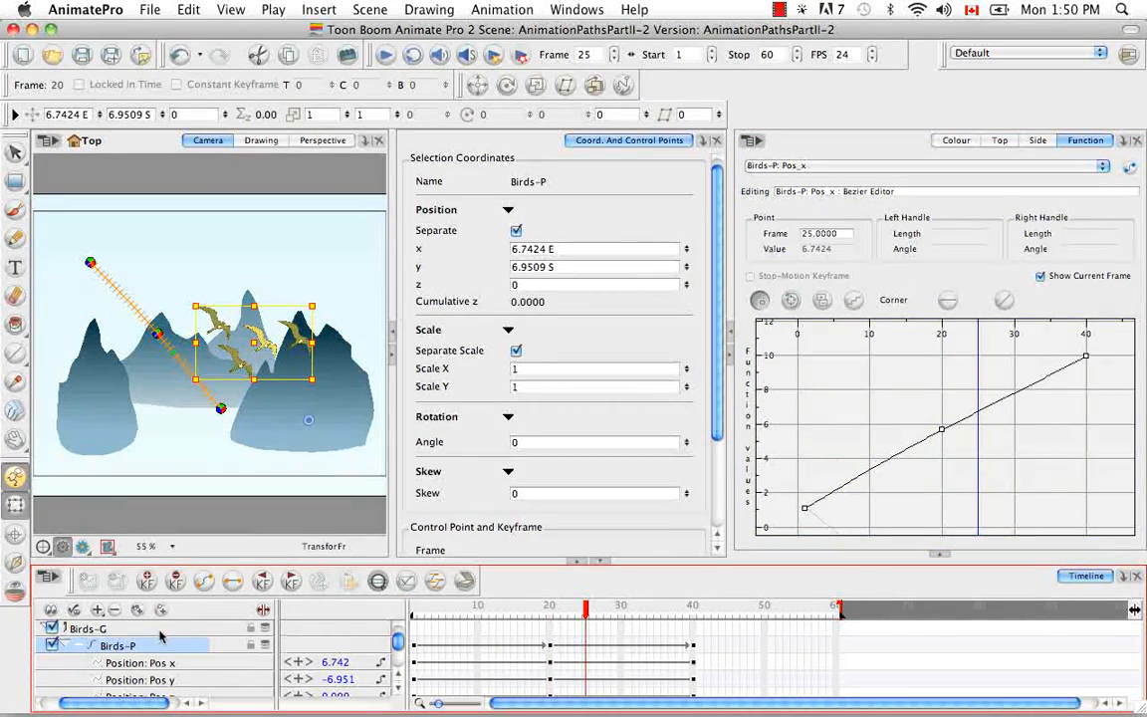
- Lower the frame 20 point of the Pos_x curve to about 3.9, displaying the Birds-P path after each adjustment
click(943, 434)
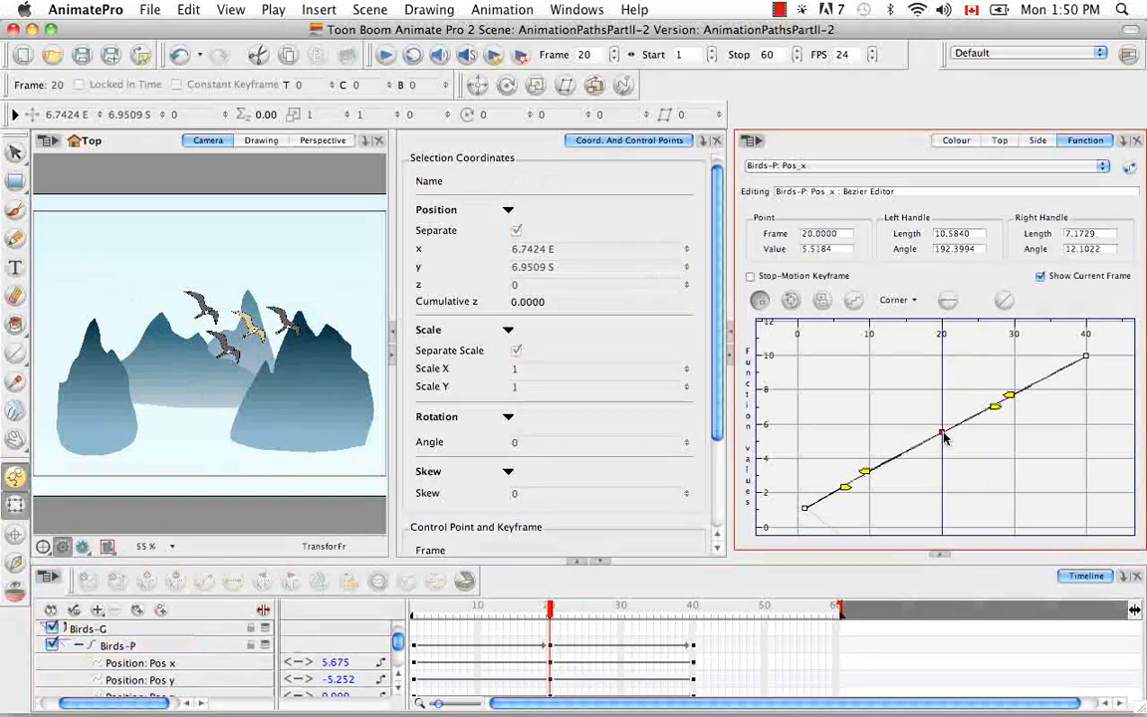
click(176, 647)
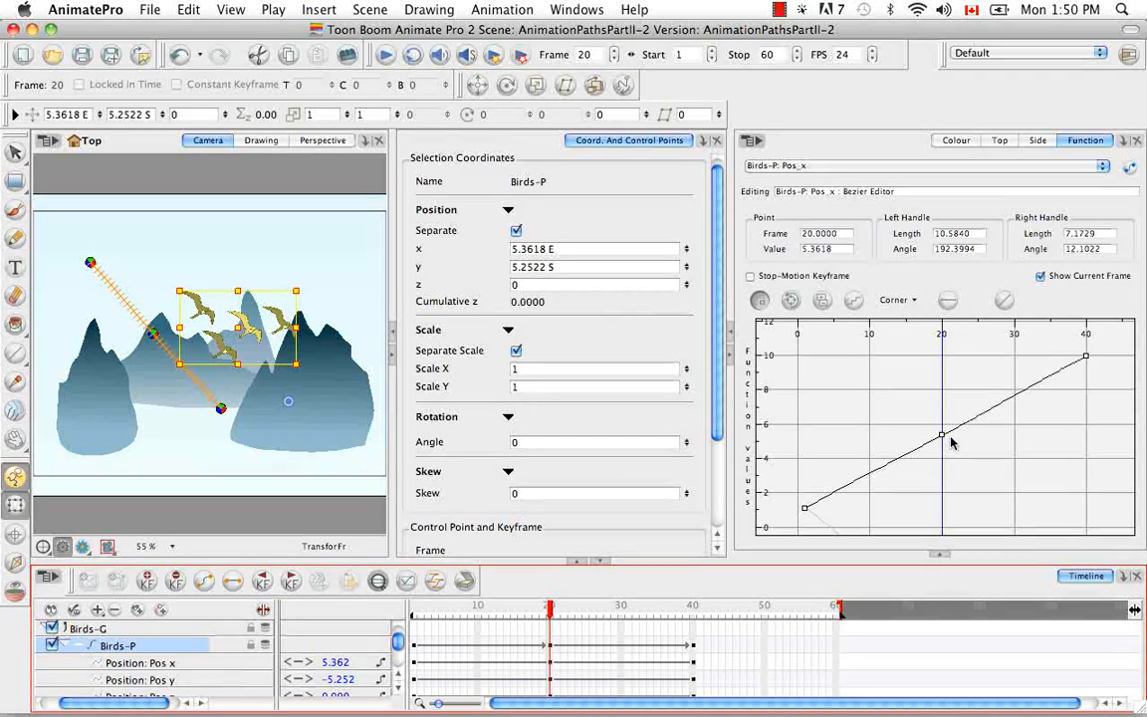
drag(942, 436, 942, 460)
click(205, 652)
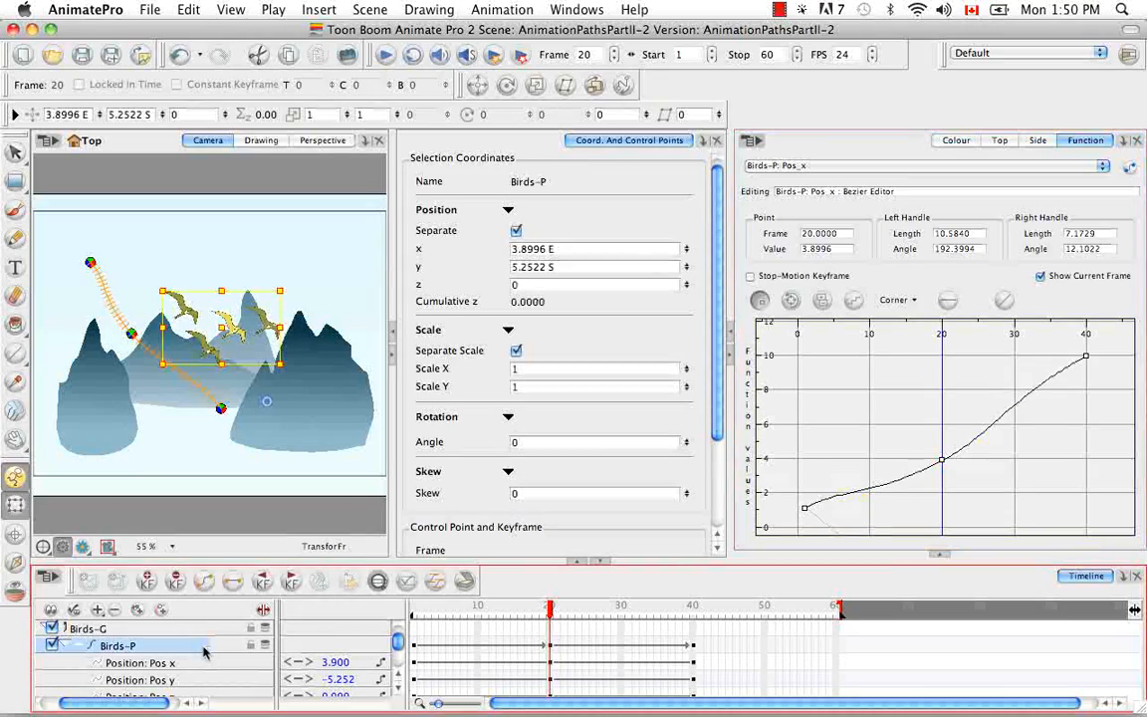
- Smooth the Pos_x curve by flattening the frame 1 handle to about 3.8 degrees and shortening the frame 40 handle to about 3.6
click(804, 507)
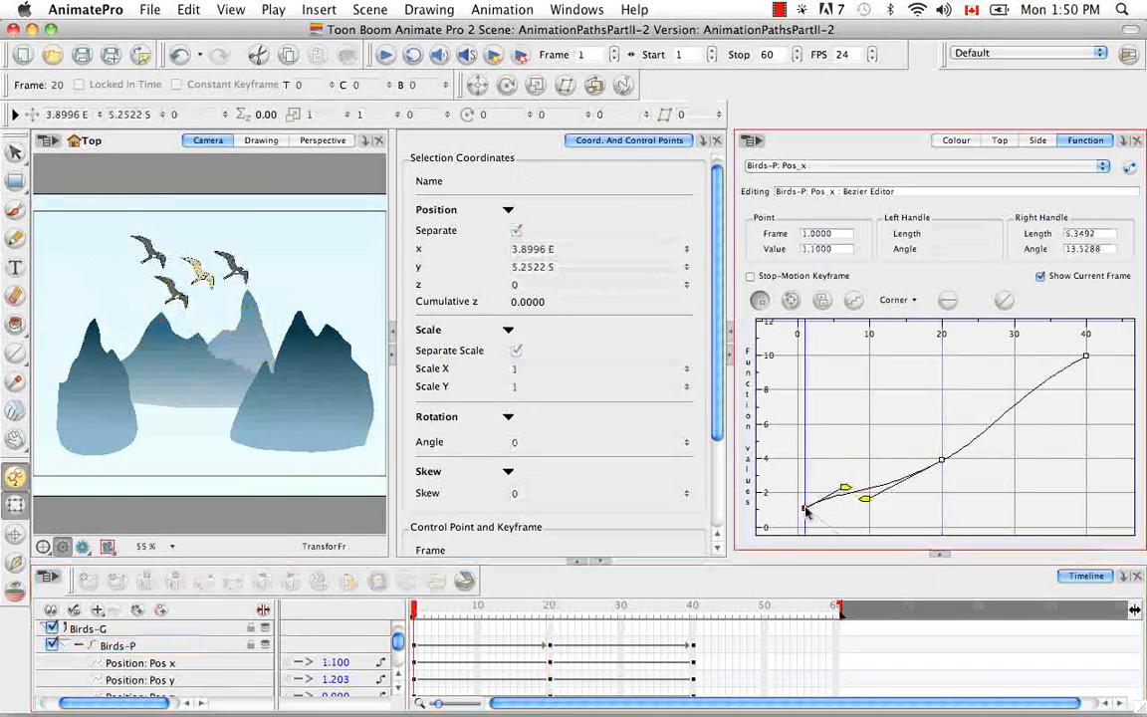
drag(842, 508, 843, 503)
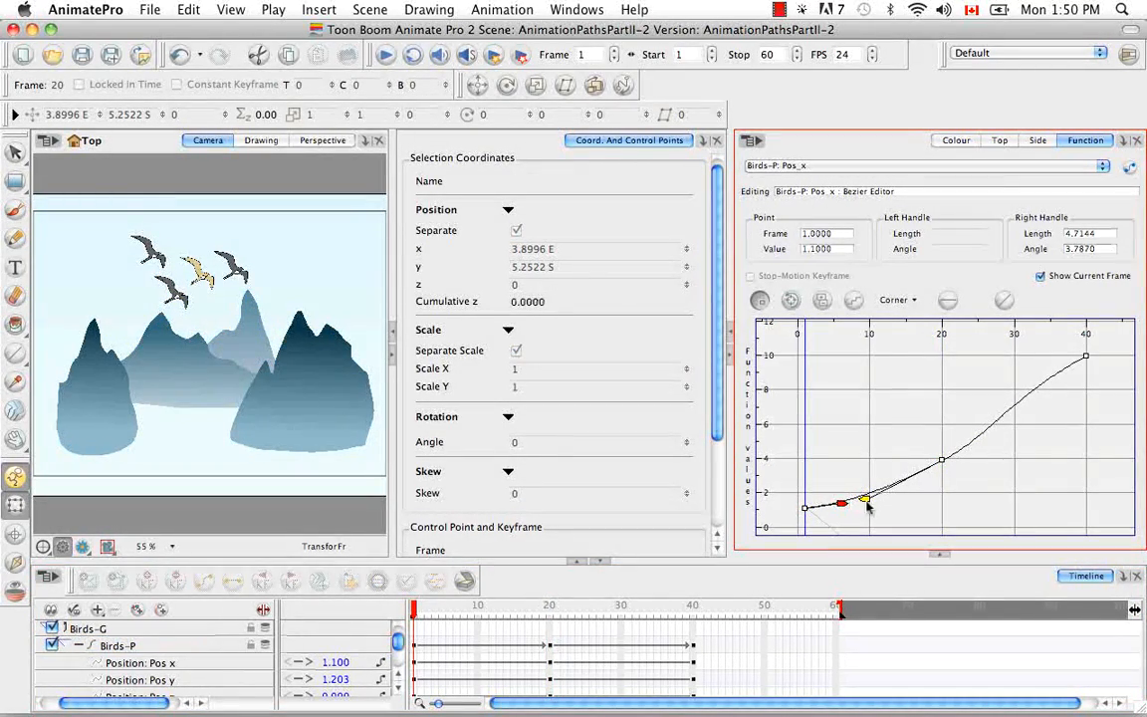
click(940, 461)
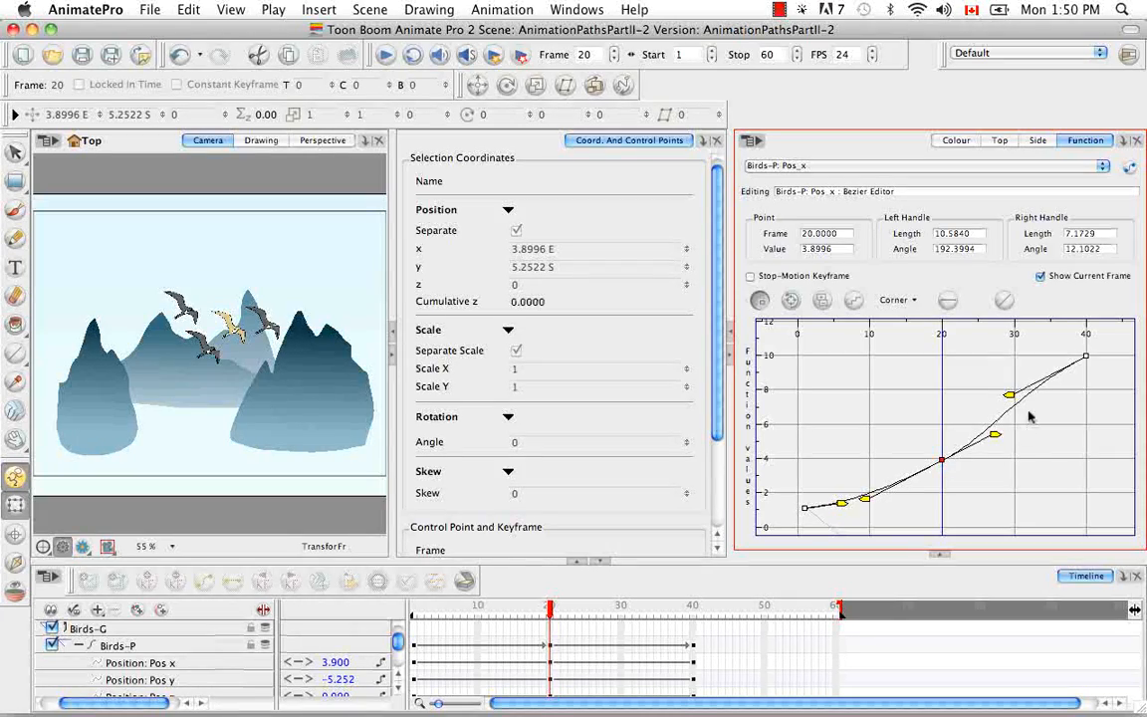
drag(1011, 397, 1061, 383)
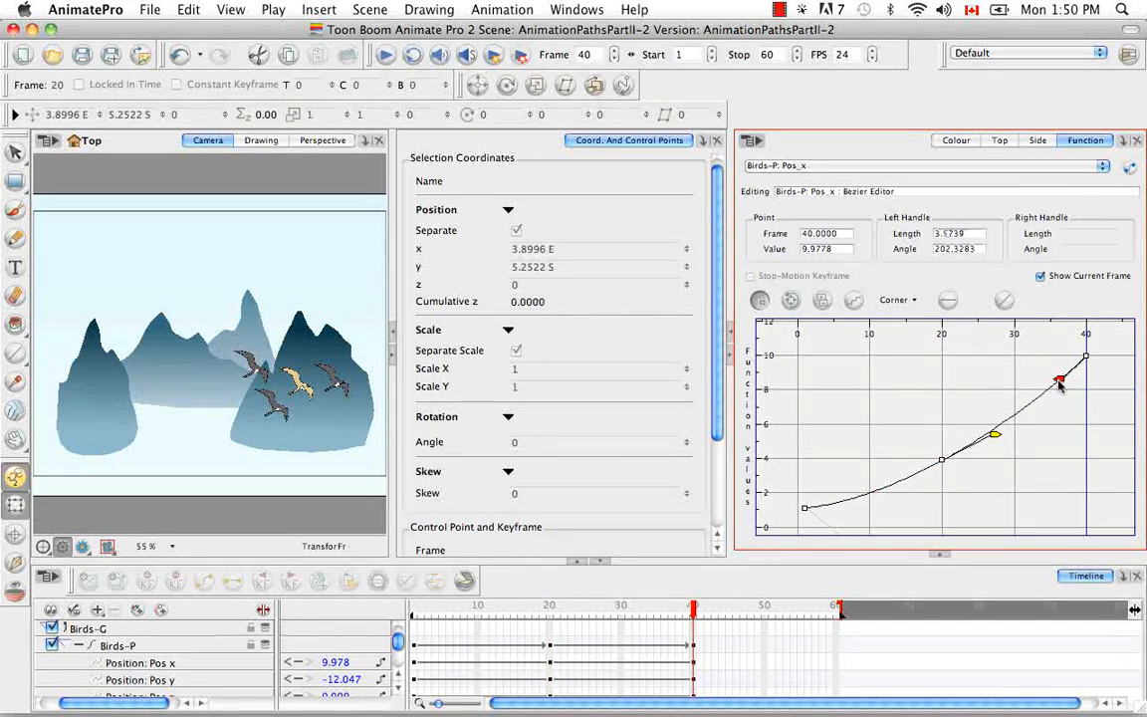
- Lower the frame 20 point to about 3.22 and set its left handle to a length of about 9.4 at about 194.6 degrees
click(942, 463)
drag(947, 460, 943, 472)
click(841, 508)
click(865, 514)
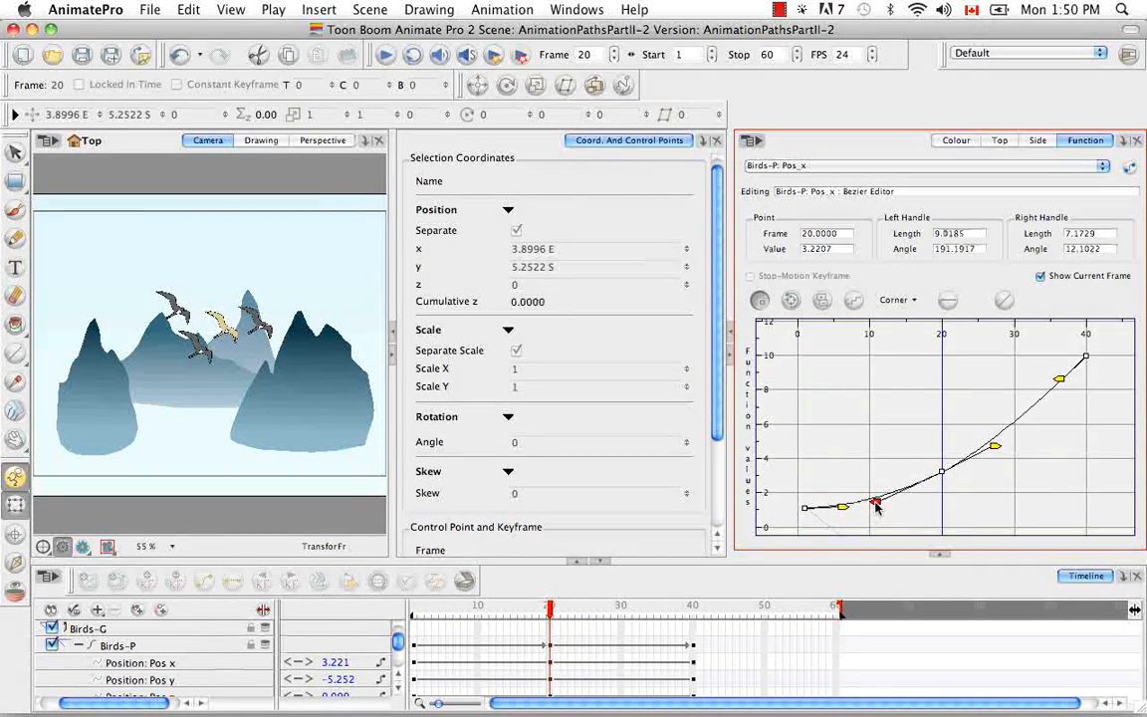
drag(871, 512, 874, 516)
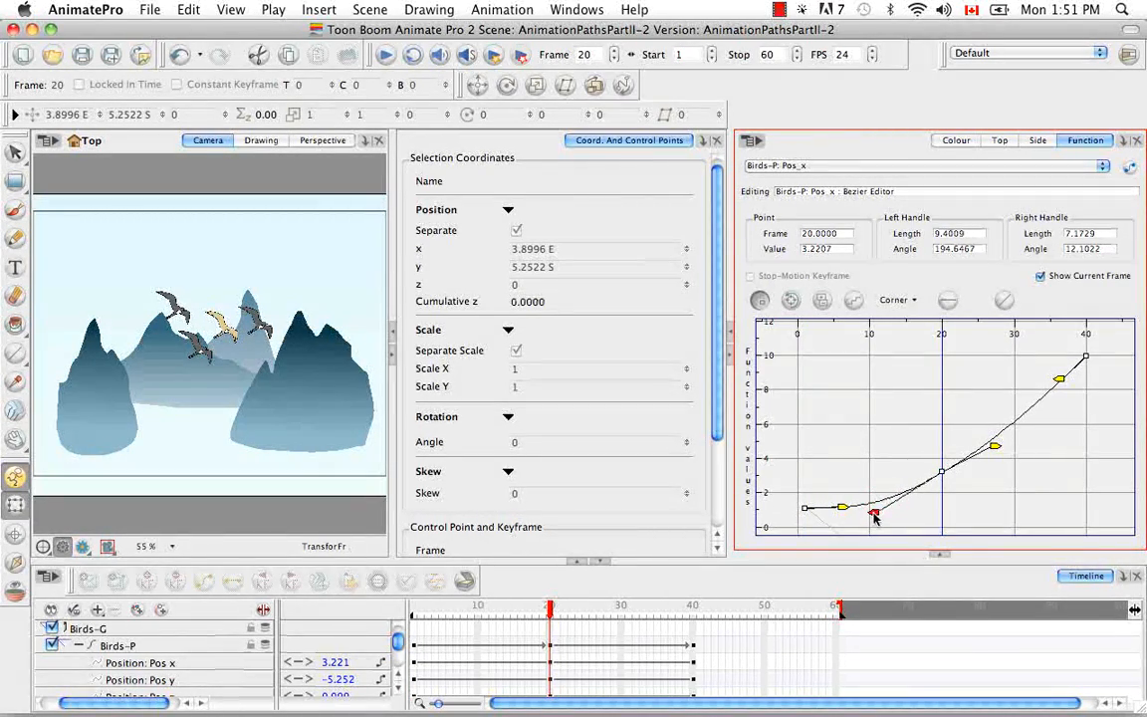
click(881, 518)
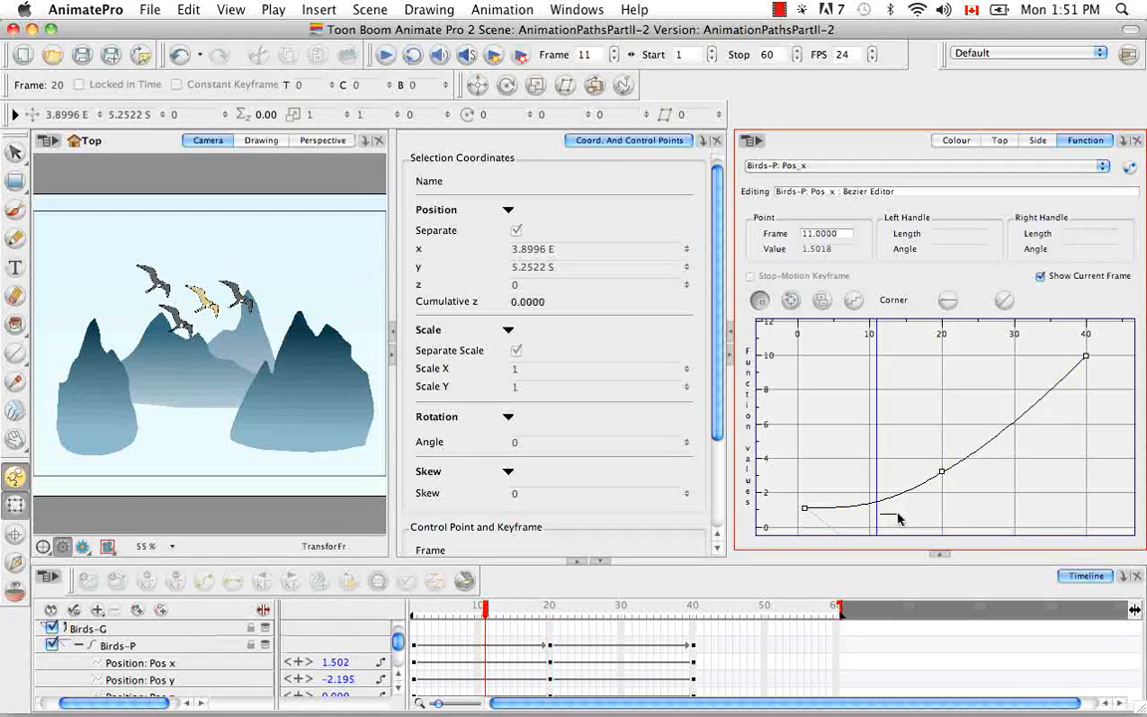
- Lower the frame 20 point of the Pos_x curve to about 2.65 and set its left handle to a length of about 10.8 at about 188.7 degrees
drag(927, 455, 943, 482)
drag(871, 519, 865, 512)
click(927, 505)
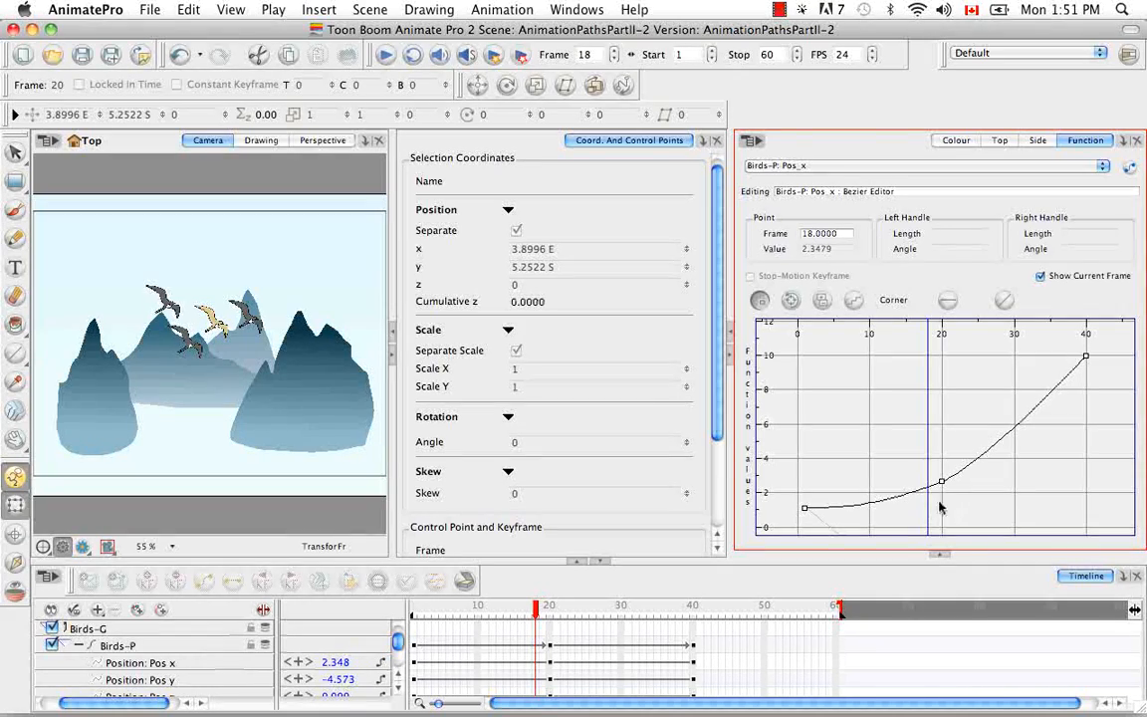
click(944, 484)
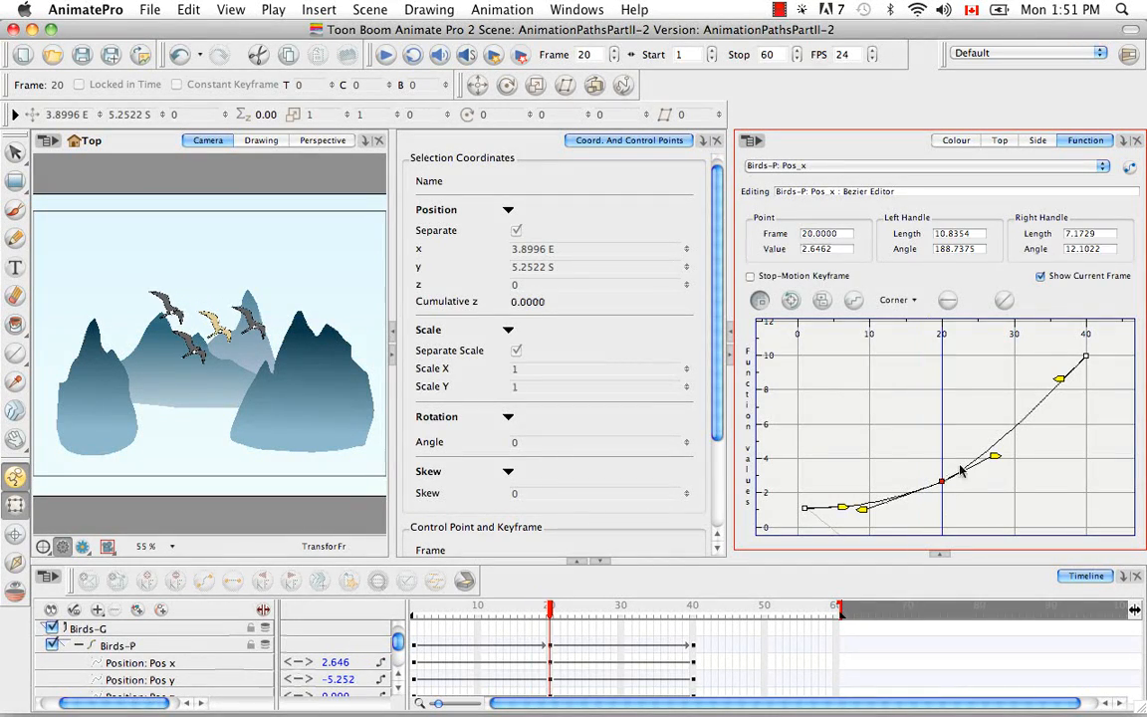
- Pull the frame 40 point's left handle down to steepen the end of the Pos_x curve
click(1060, 401)
drag(1063, 408, 1057, 403)
click(1046, 450)
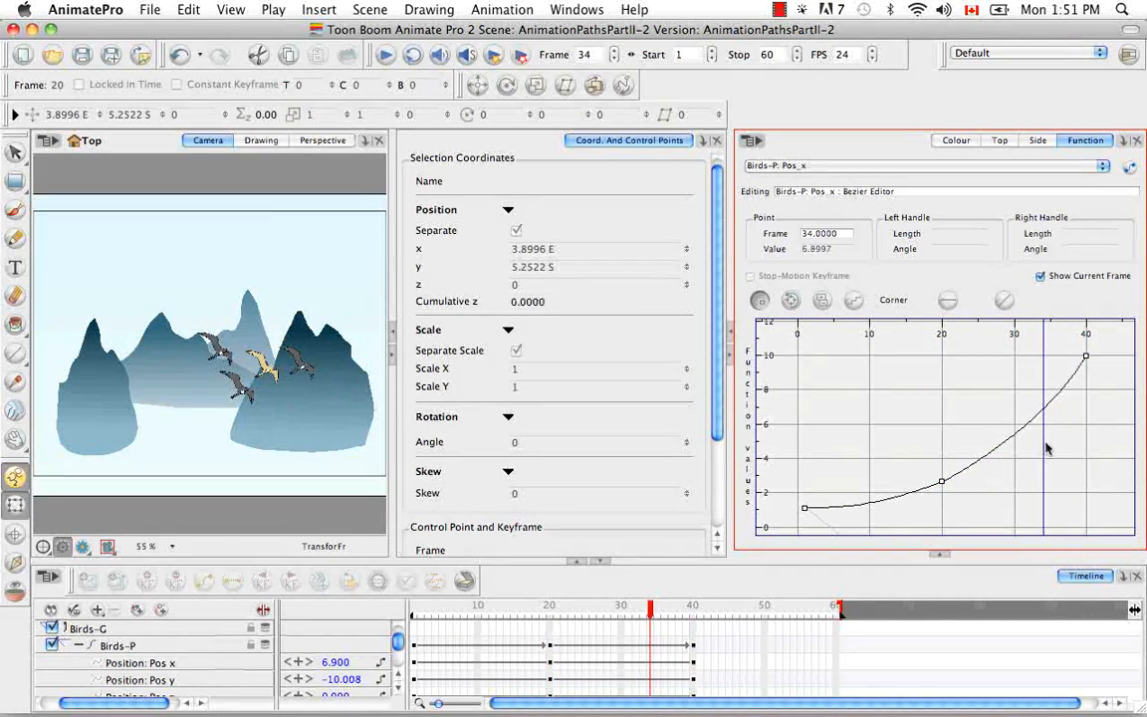
- Display the Birds-P path and play the animation from frame 1 twice to check the motion
click(140, 645)
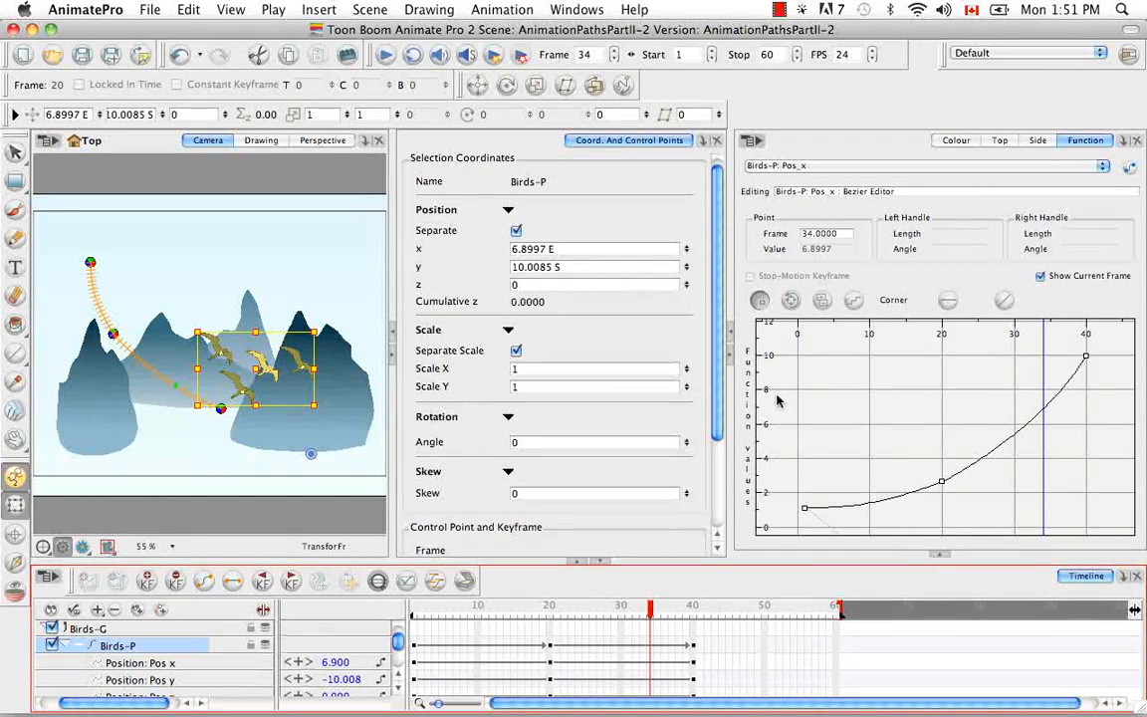
click(414, 609)
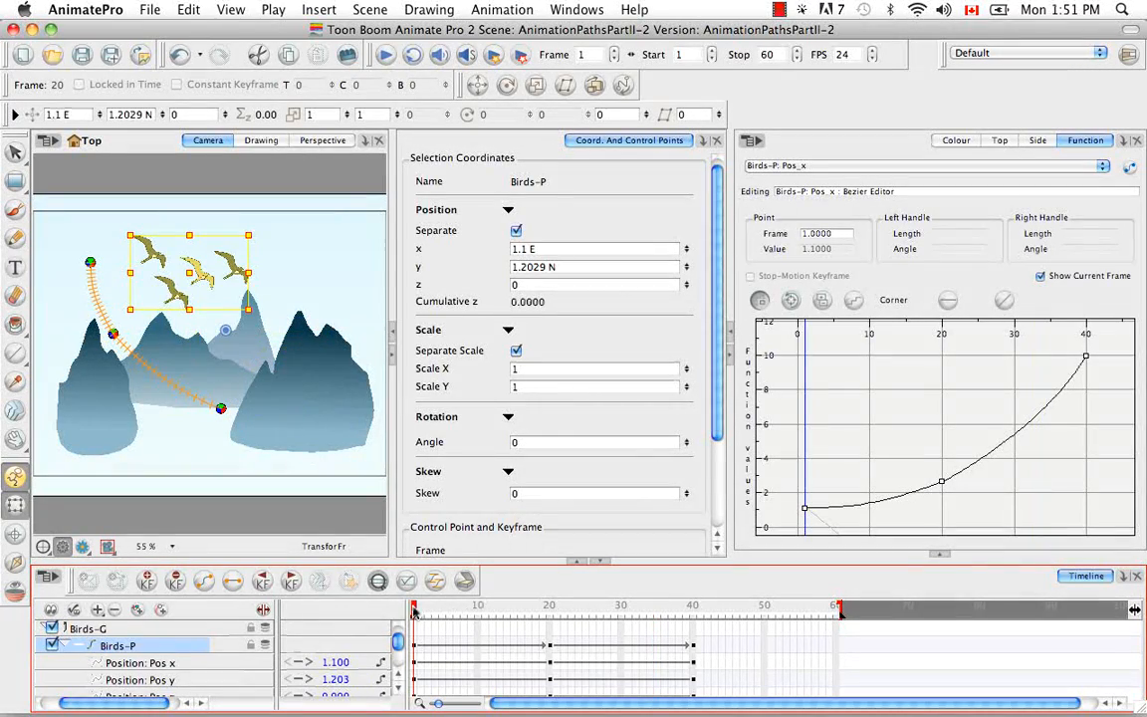
click(385, 57)
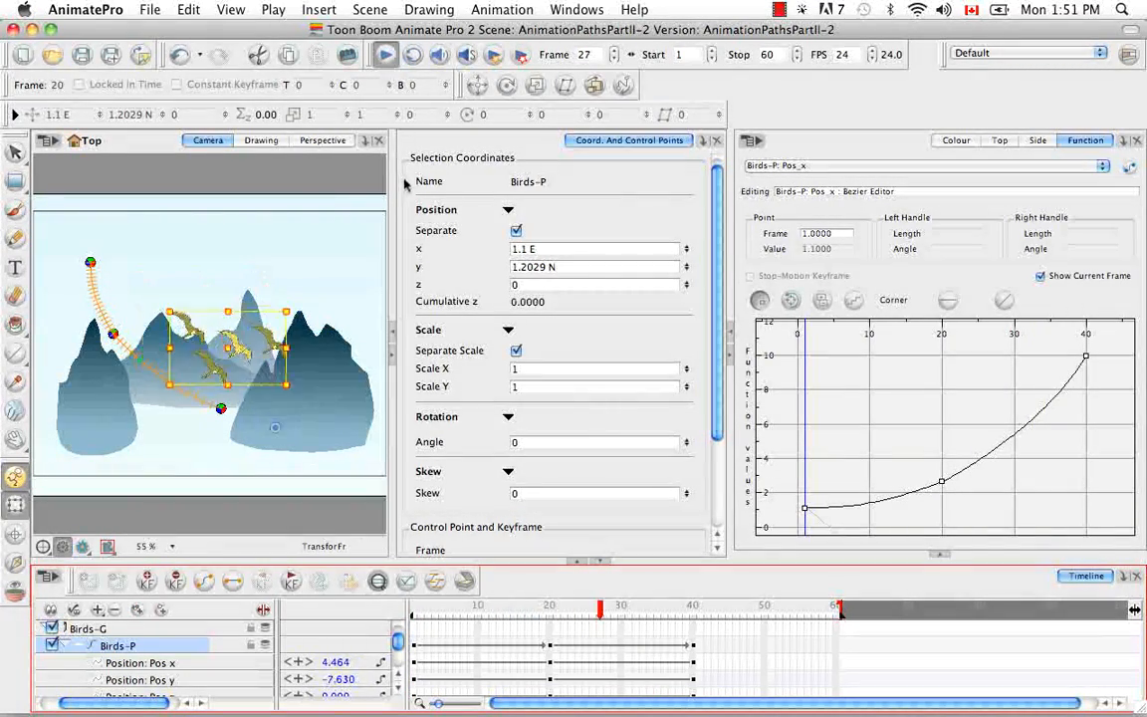
click(413, 615)
click(384, 55)
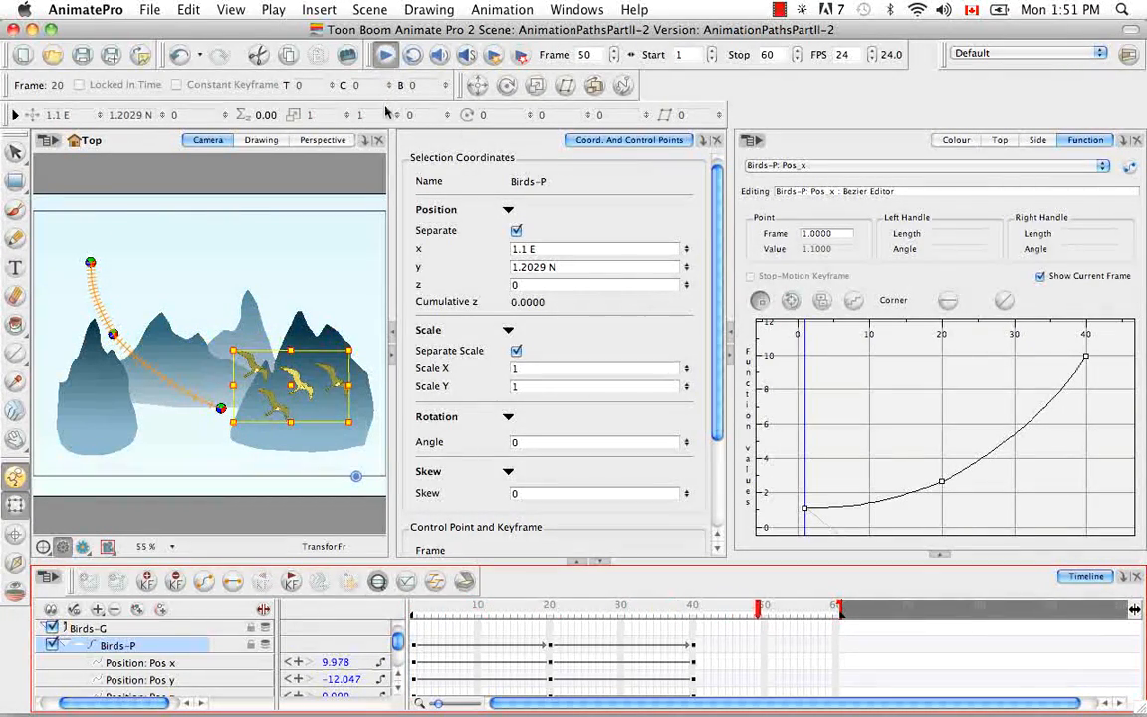
- Lower the frame 20 point to about 2.49 and shorten its left handle to about 10.1 at about 188.2 degrees
click(943, 485)
drag(944, 484, 945, 488)
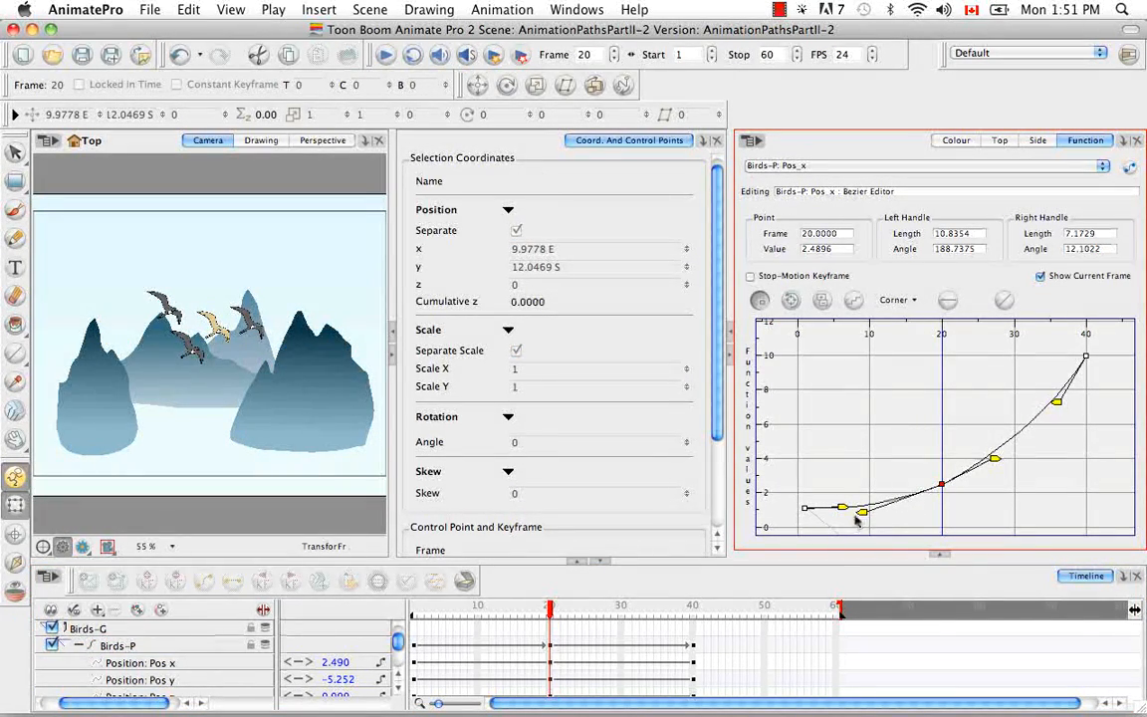
drag(863, 512, 869, 509)
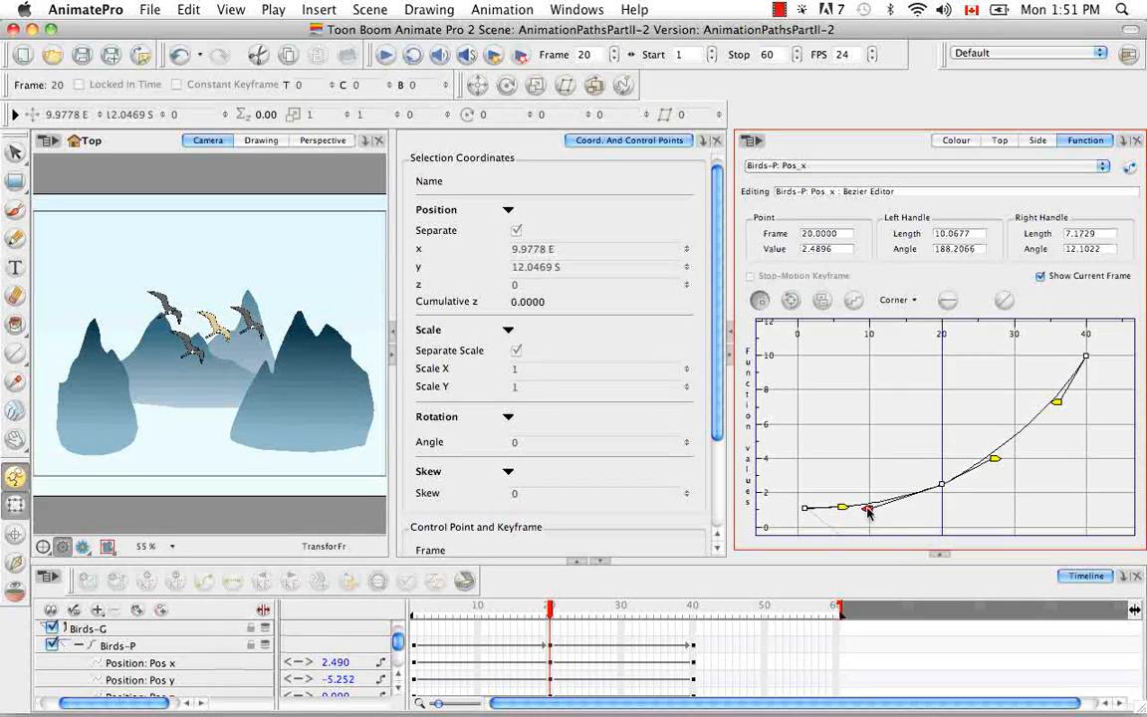
click(944, 485)
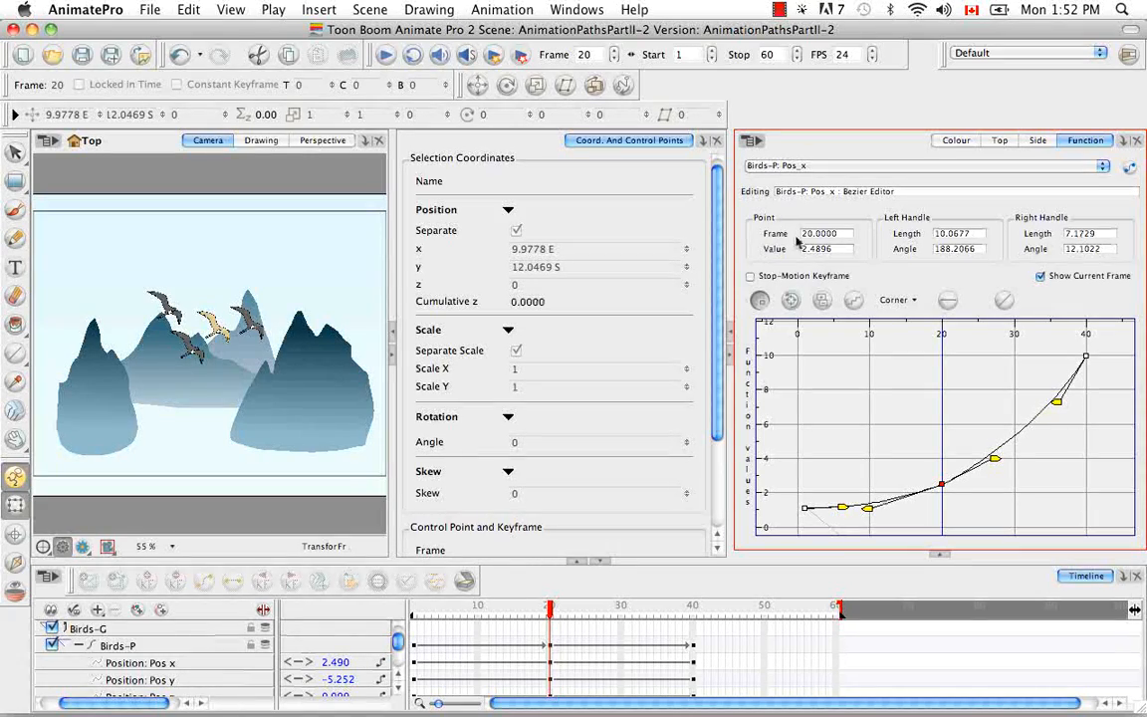
- Go to frame 5 of the Pos_x function and add a keyframe there
drag(550, 608, 478, 607)
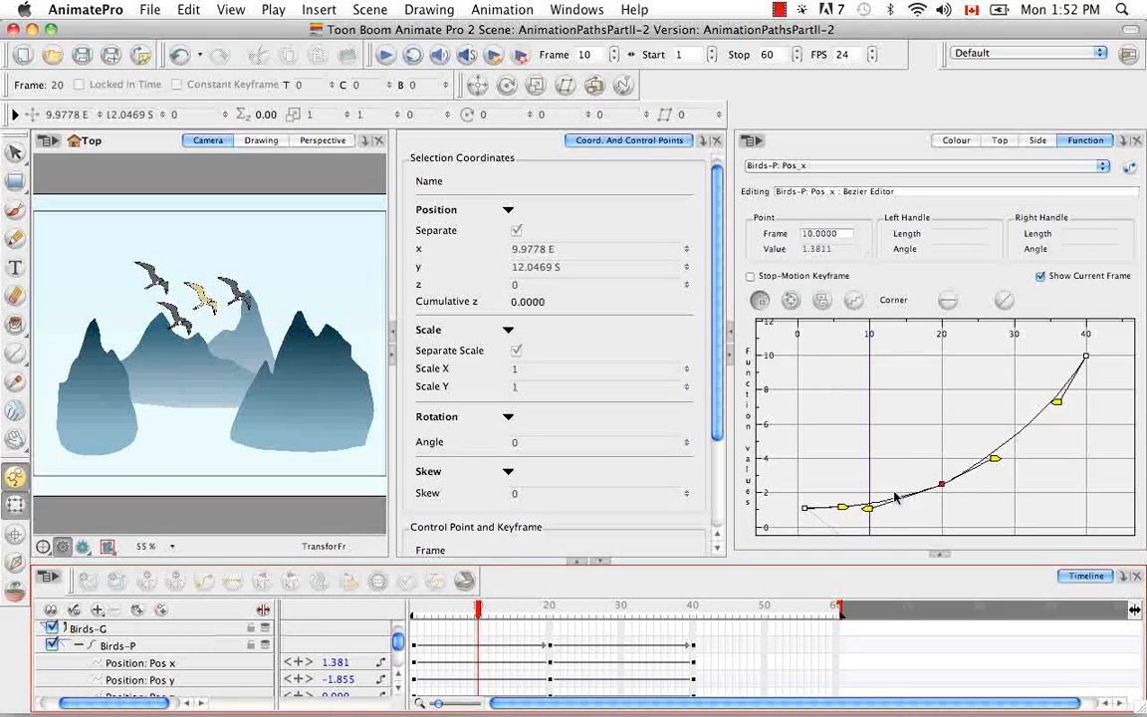
click(754, 216)
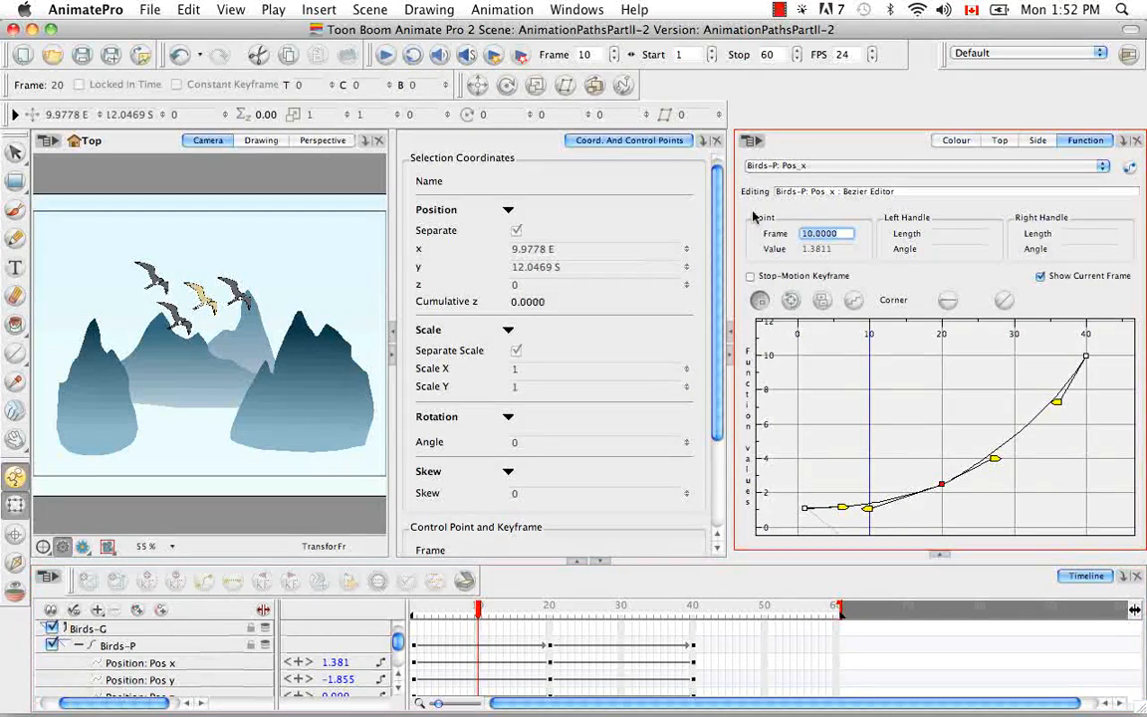
text(10)
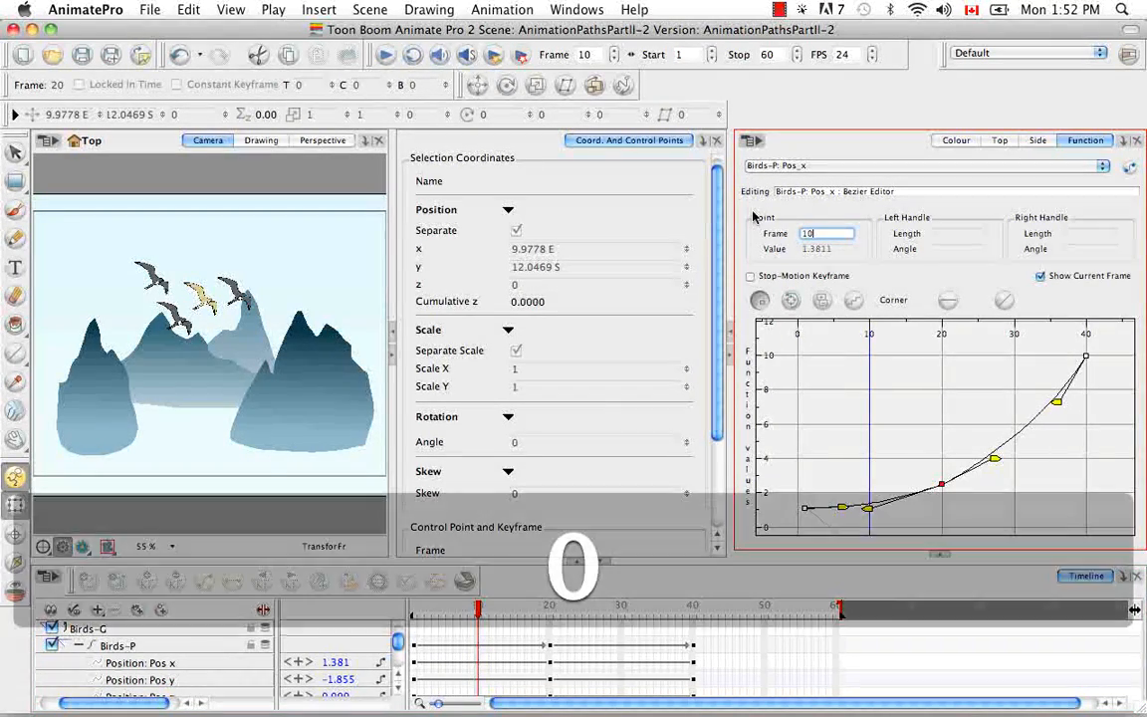
key(BackSpace)
text(5)
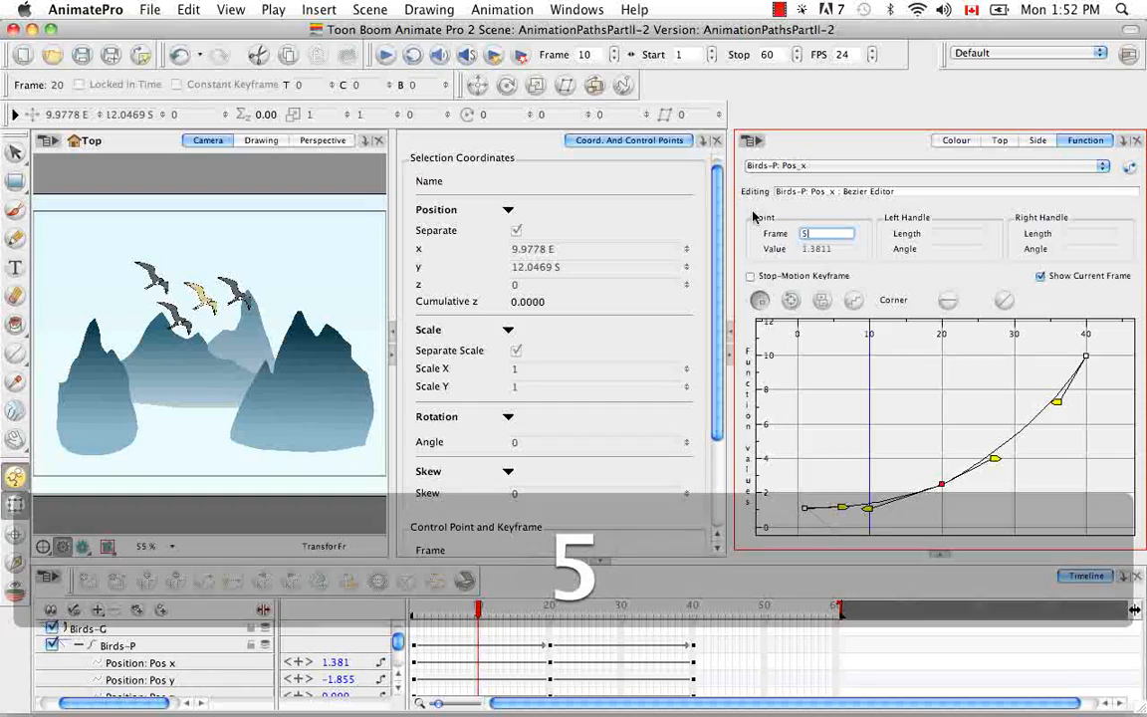
key(Return)
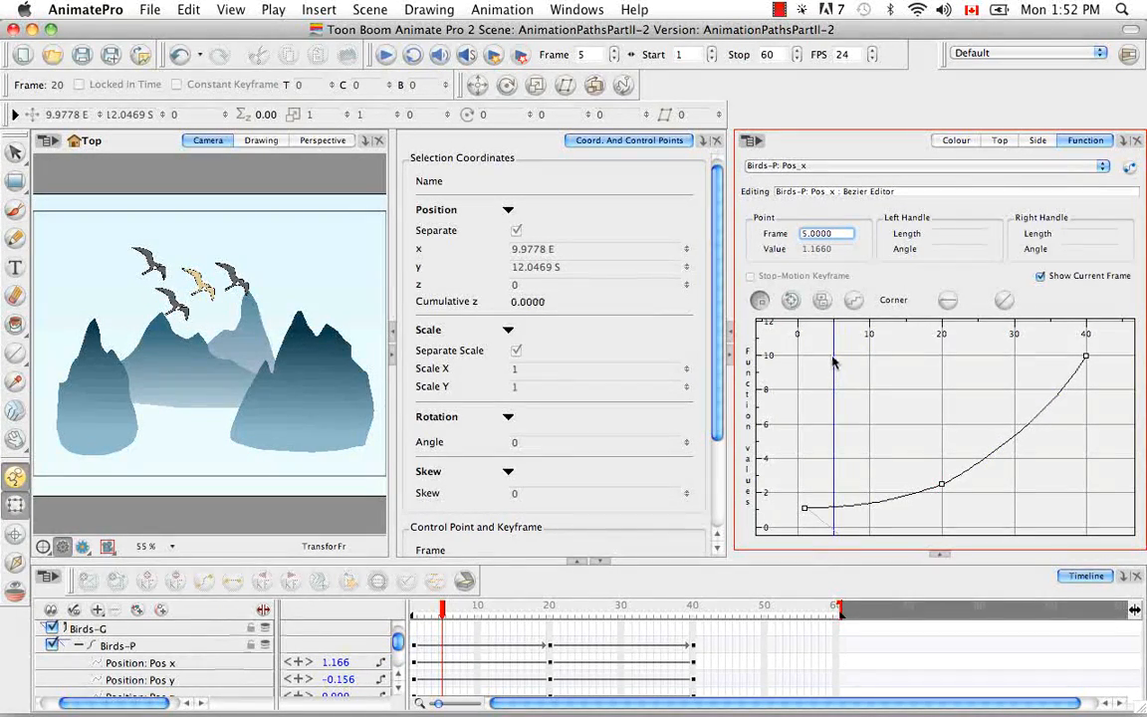
click(824, 303)
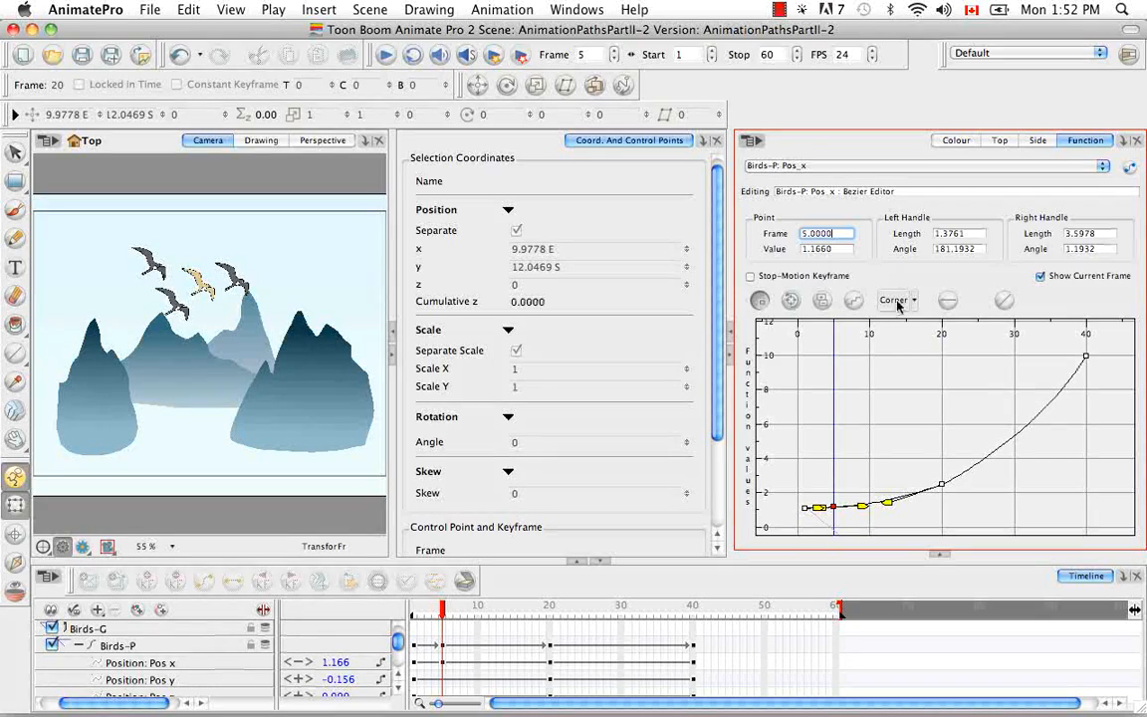
- Try values of about 1.06, 2 and about 1.16 for the frame 5 point, ending by deleting that keyframe
drag(837, 510, 834, 513)
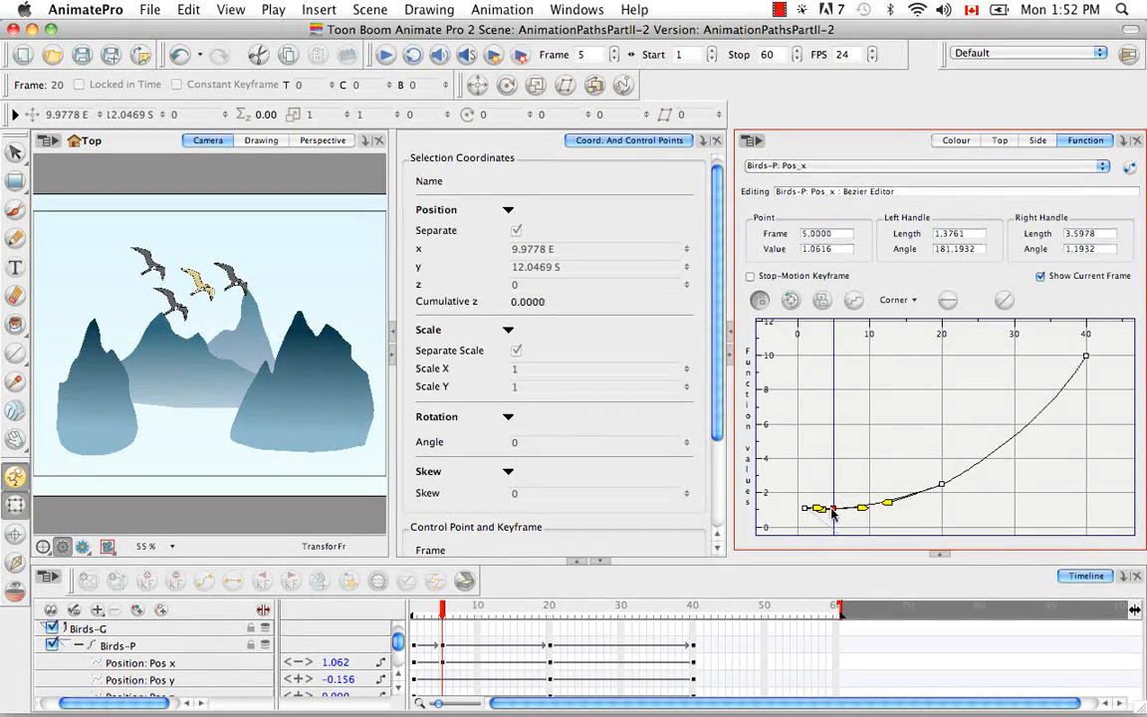
double_click(826, 249)
text(2)
key(Return)
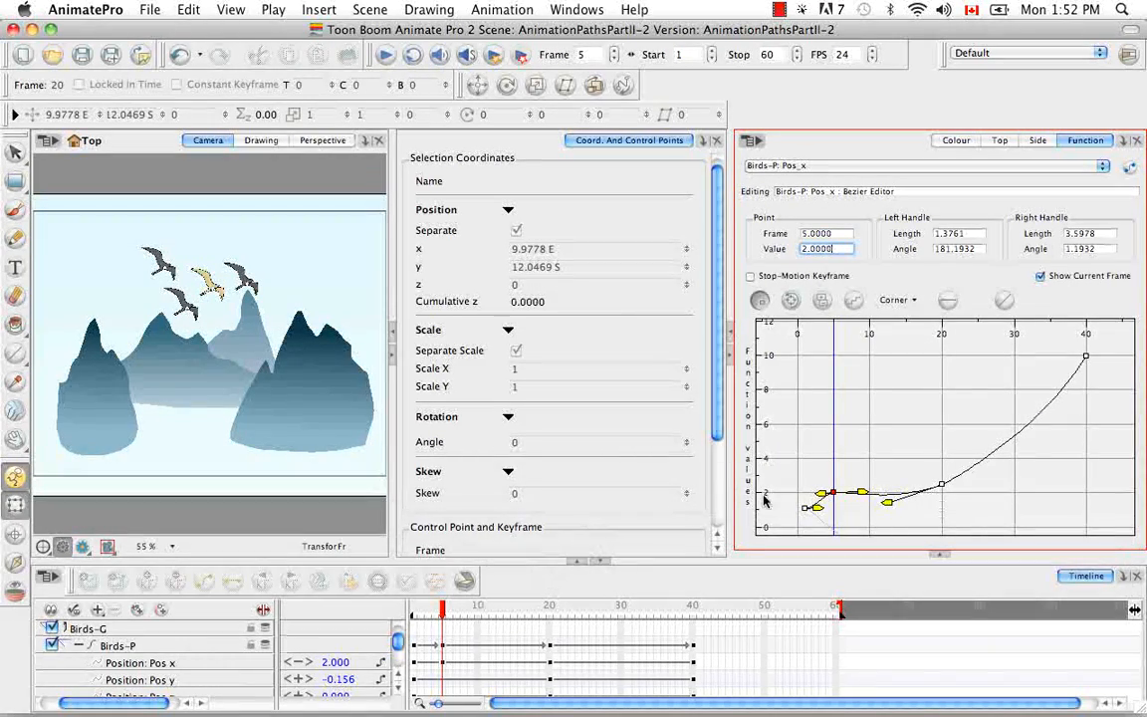
drag(834, 492, 839, 510)
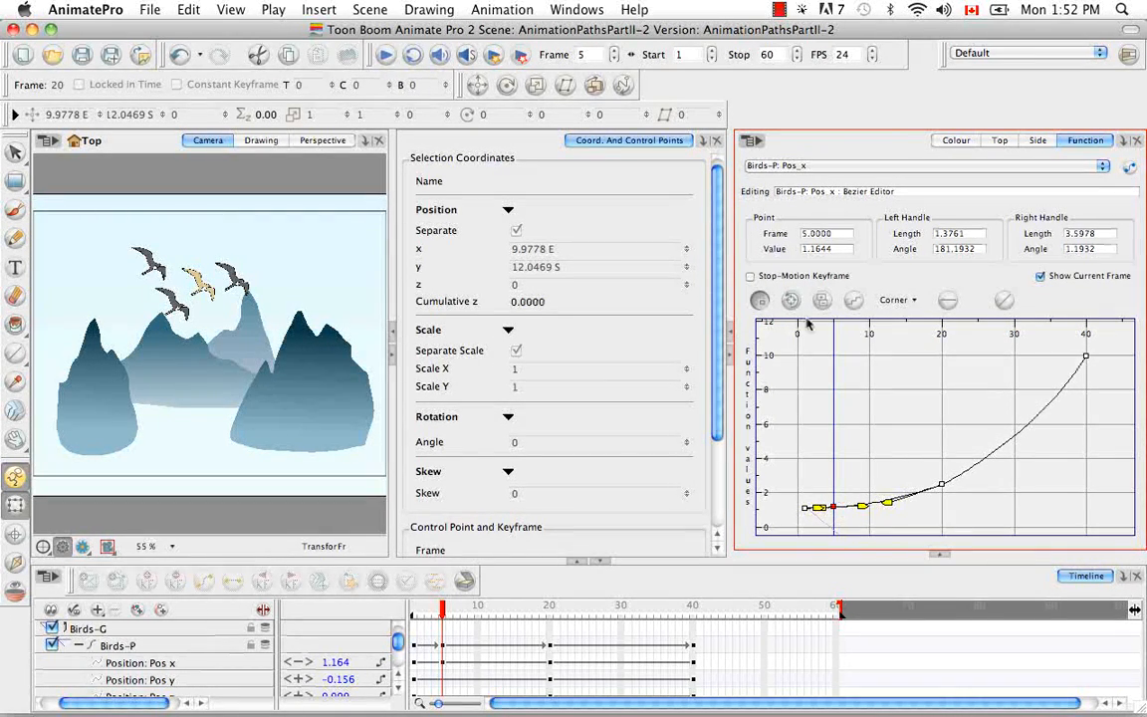
key(Delete)
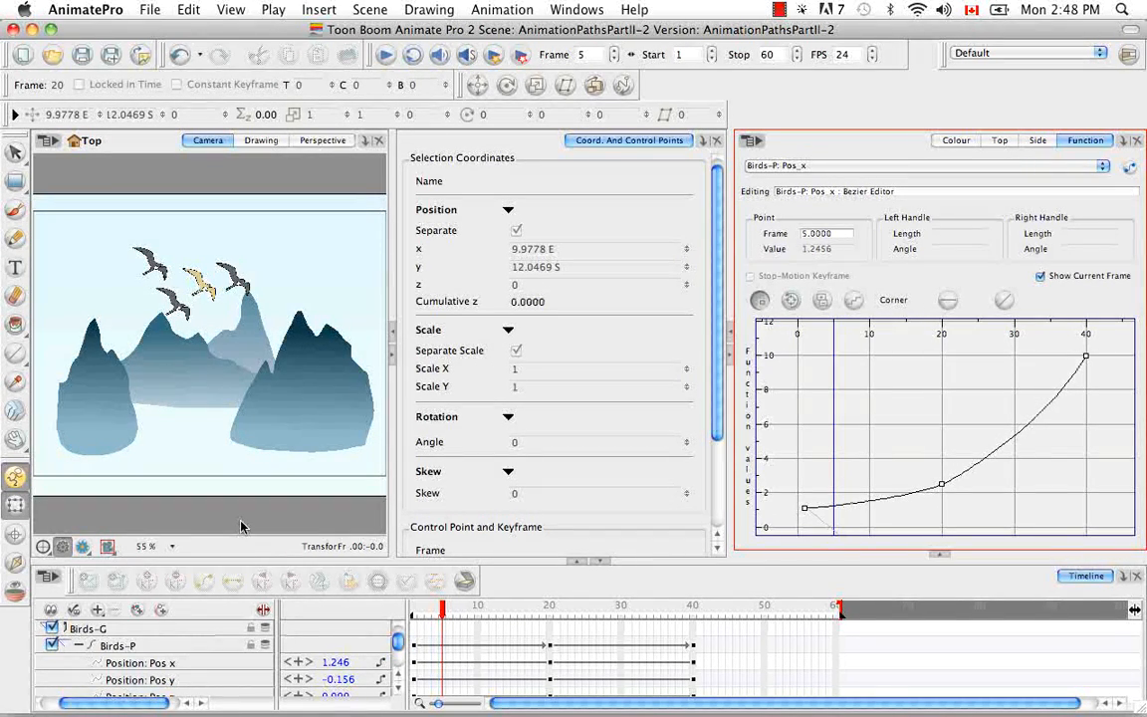
- Examine the x-axis function options in the Birds-P layer properties and close them without changes
click(177, 648)
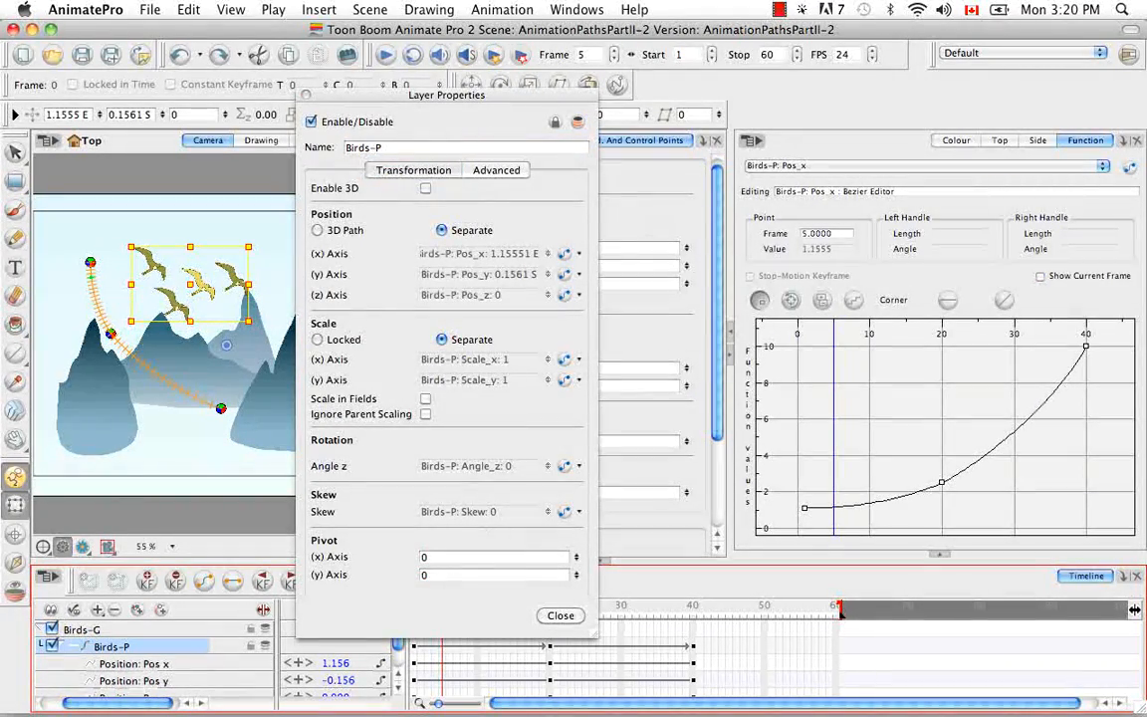
click(580, 254)
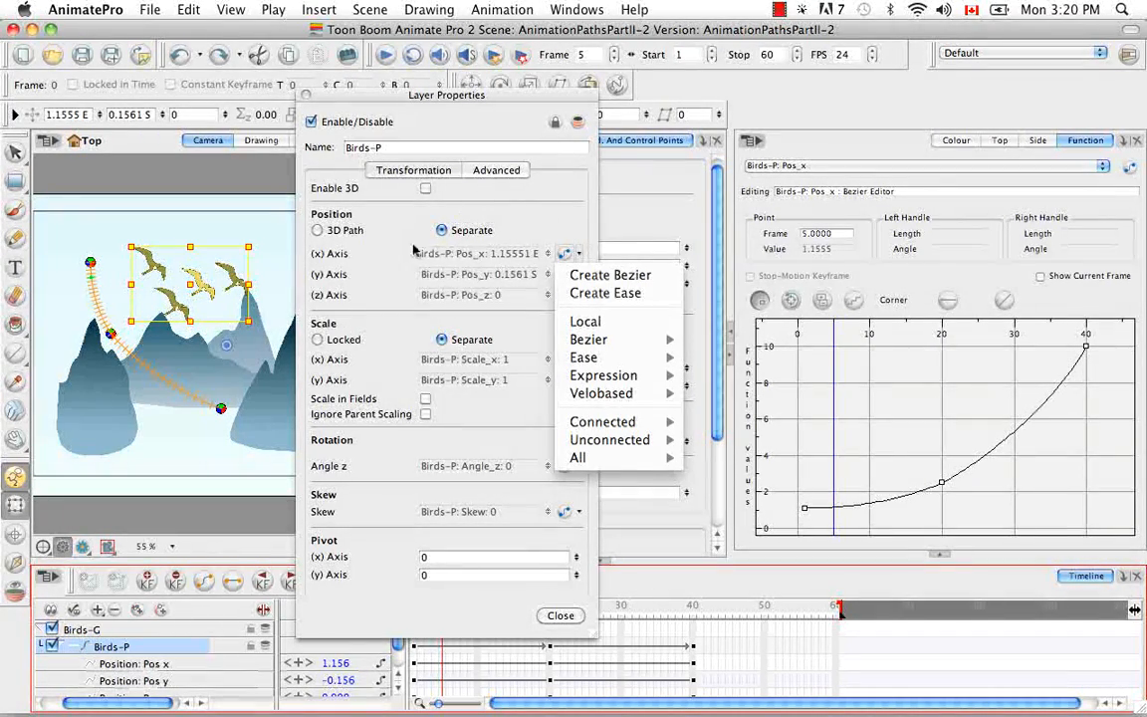
click(565, 229)
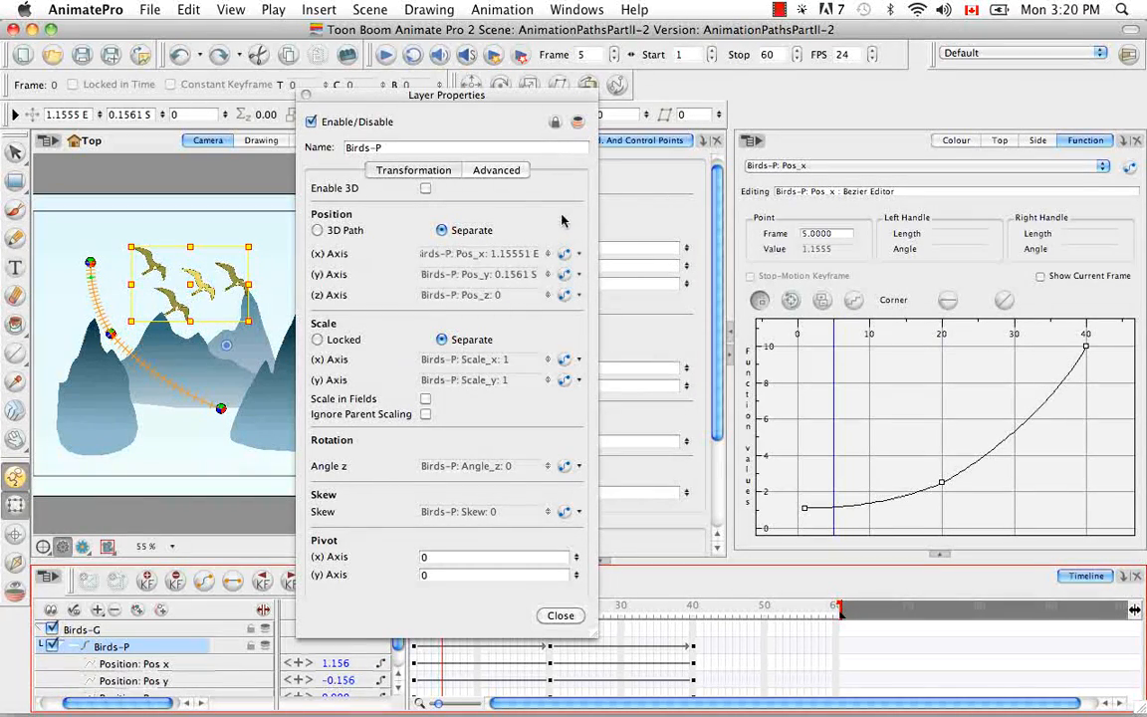
click(306, 97)
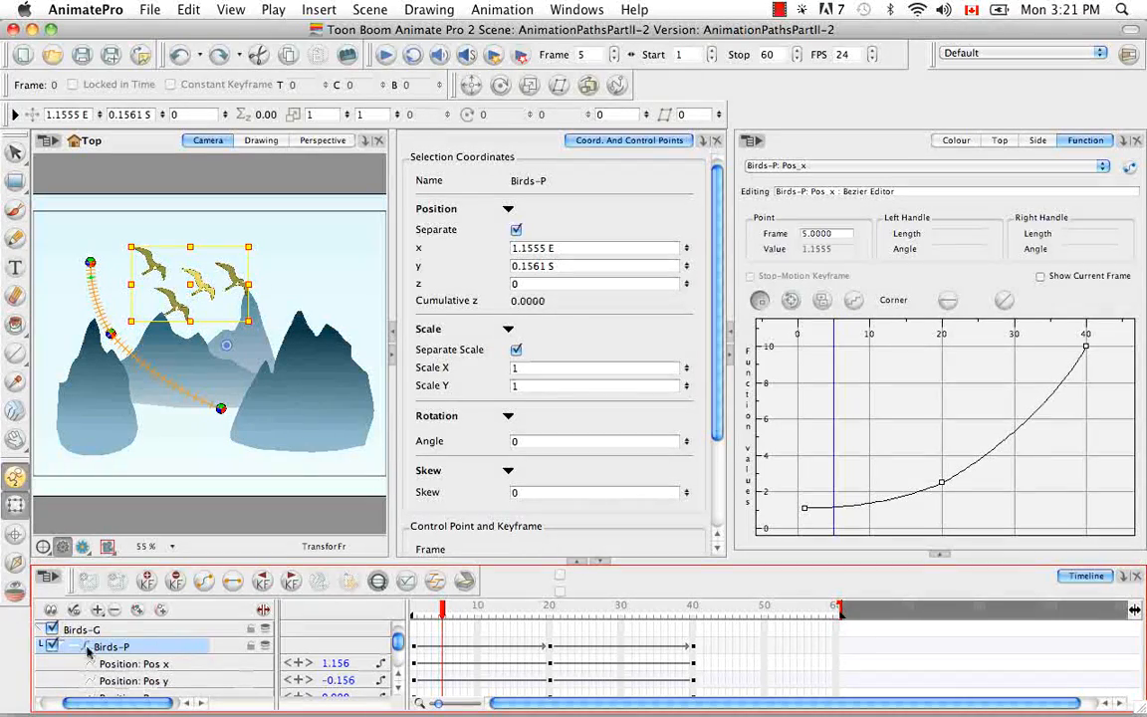
- Apply Share Functions to the Birds-P layer, collapse its function rows and clear the selection
right_click(183, 650)
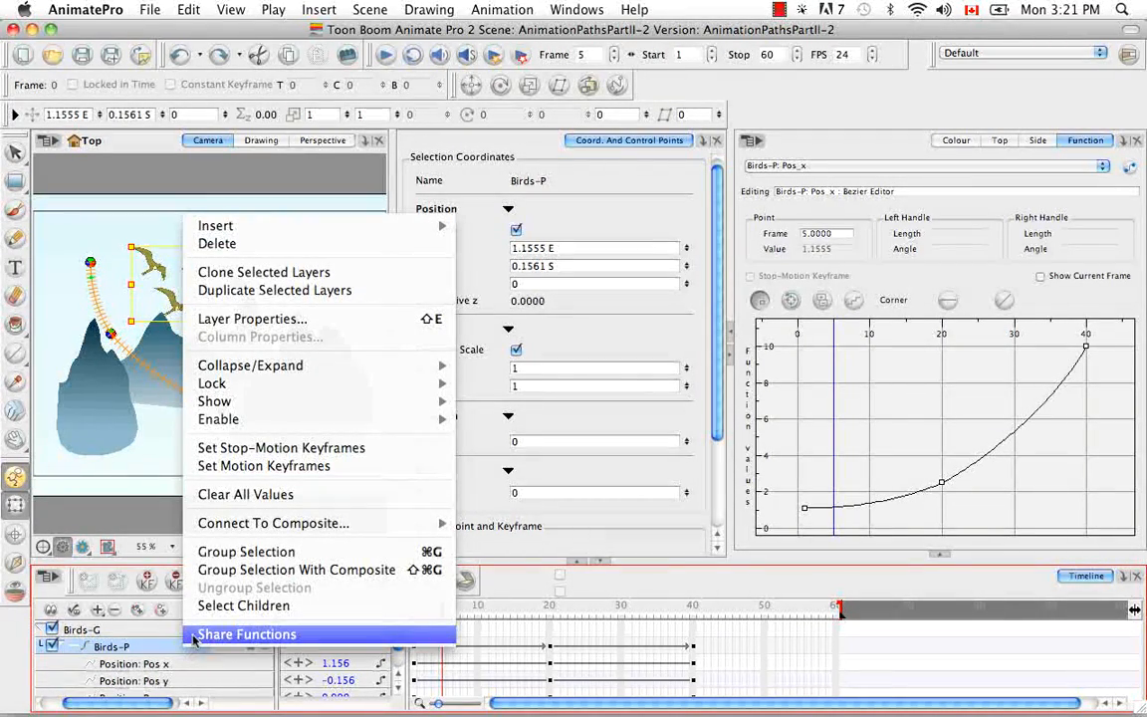
click(194, 639)
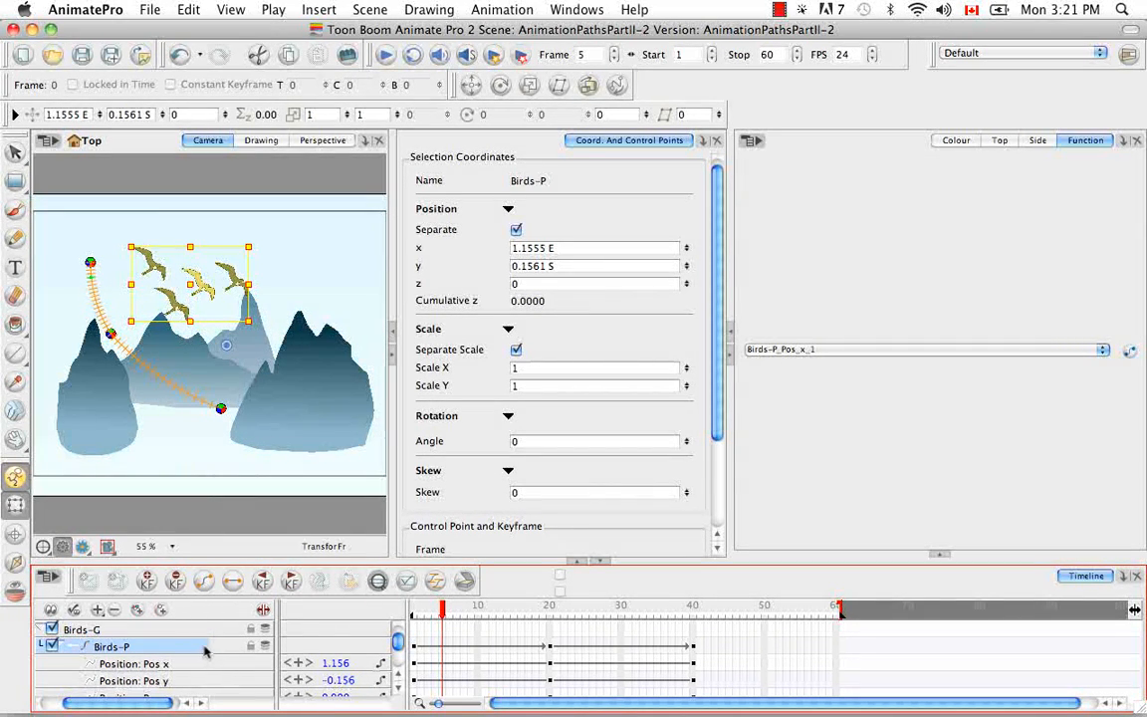
click(73, 647)
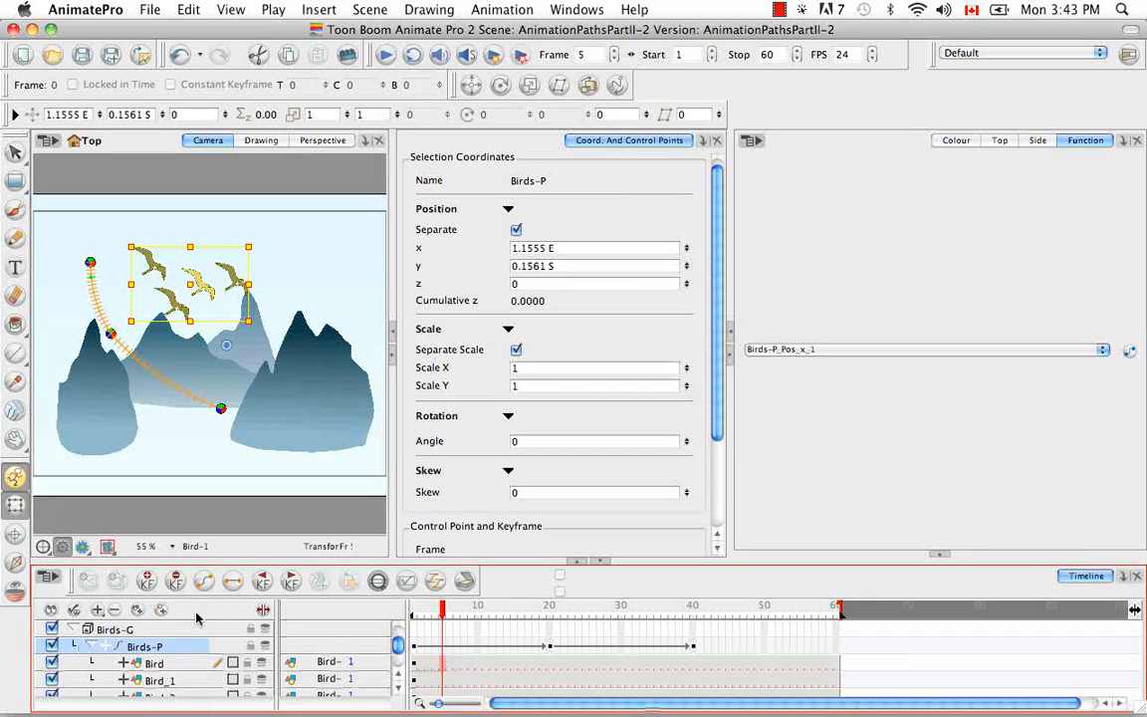
key(Escape)
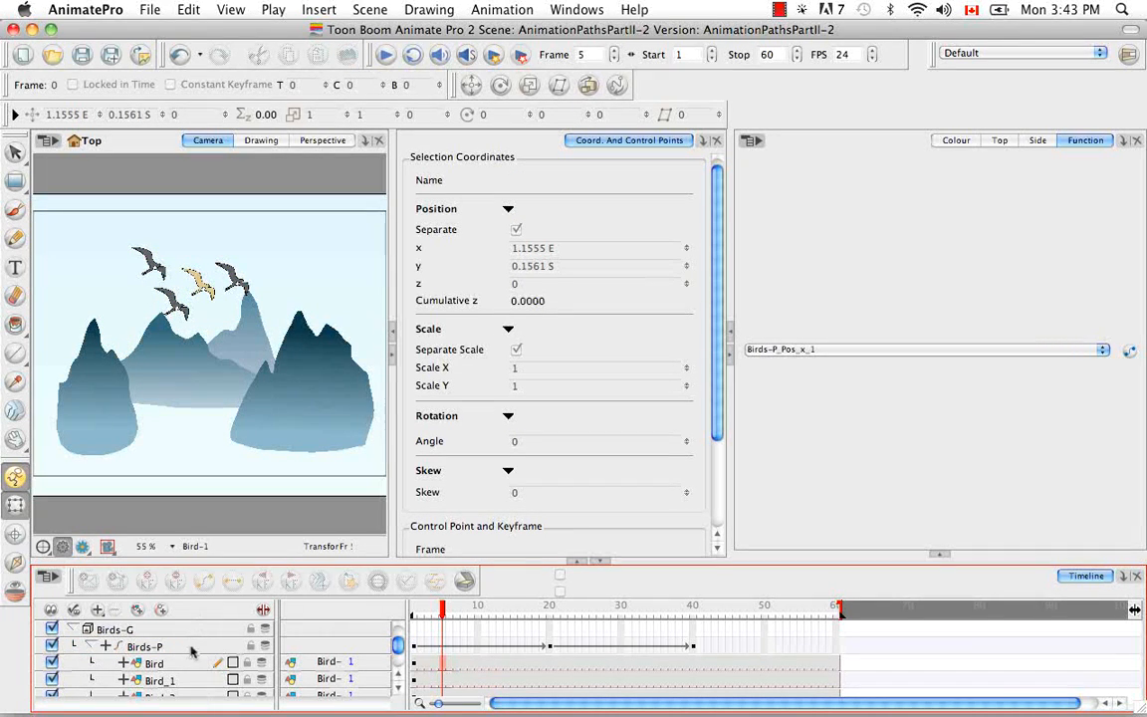
- Add a new drawing layer to the scene and expand its function rows in the timeline
click(137, 610)
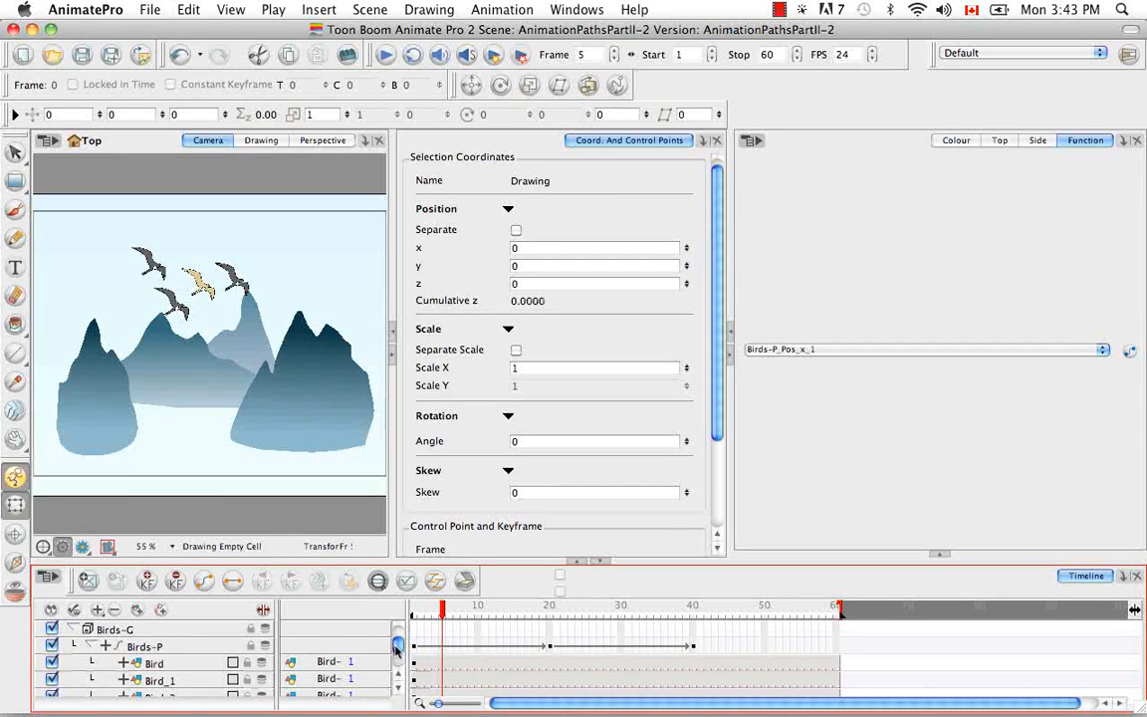
scroll(395, 674, down, 5)
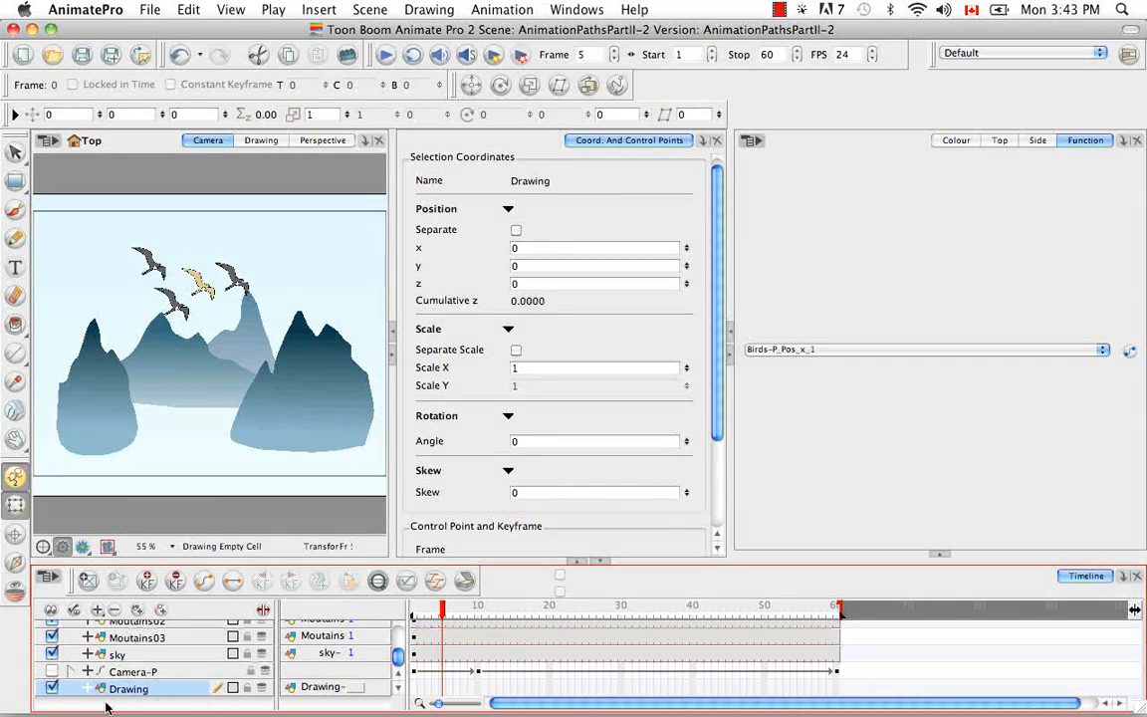
click(89, 688)
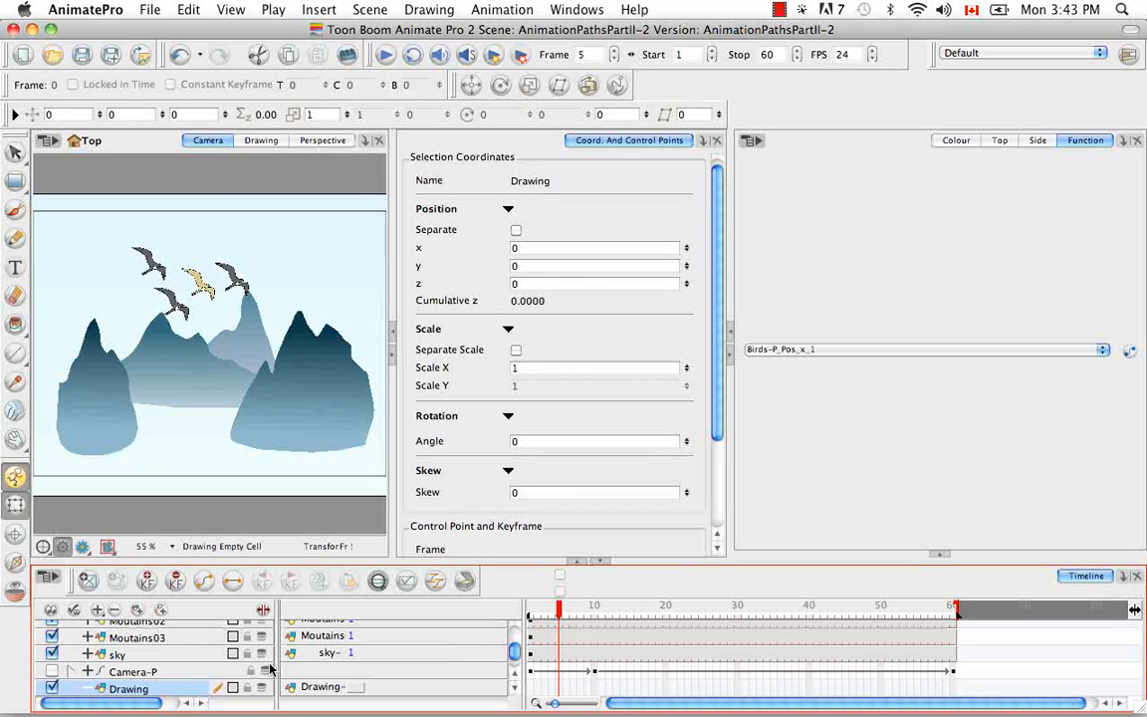
scroll(466, 626, down, 3)
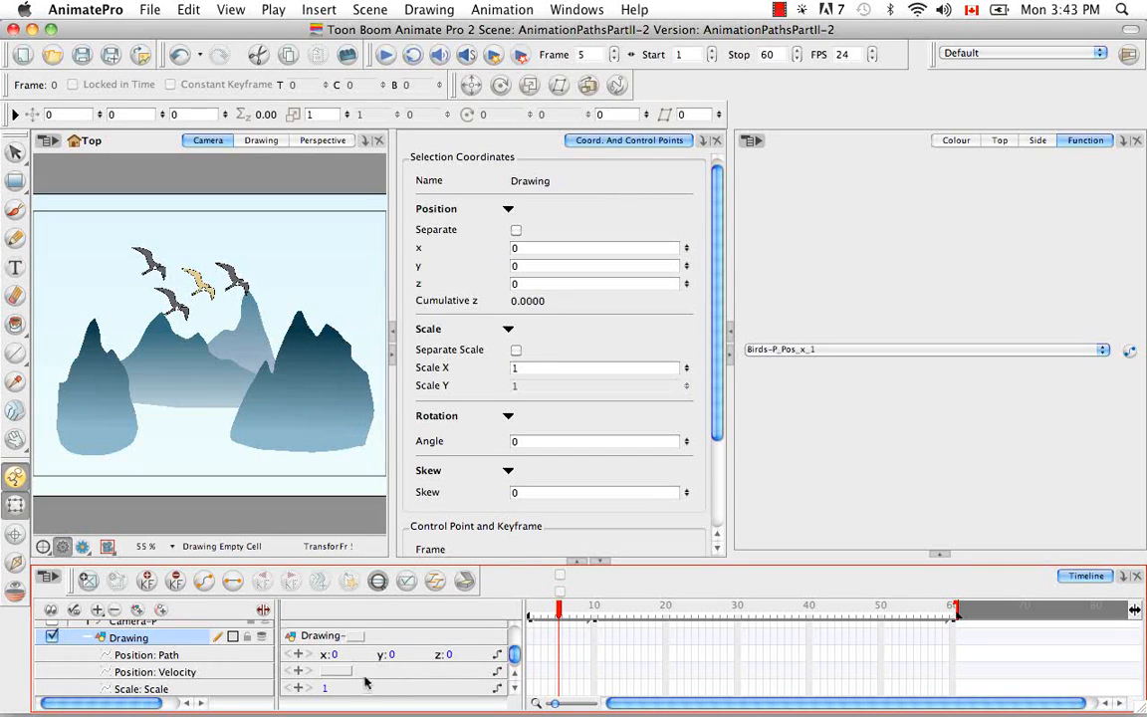
- Open the layer properties of the new Drawing layer
click(202, 657)
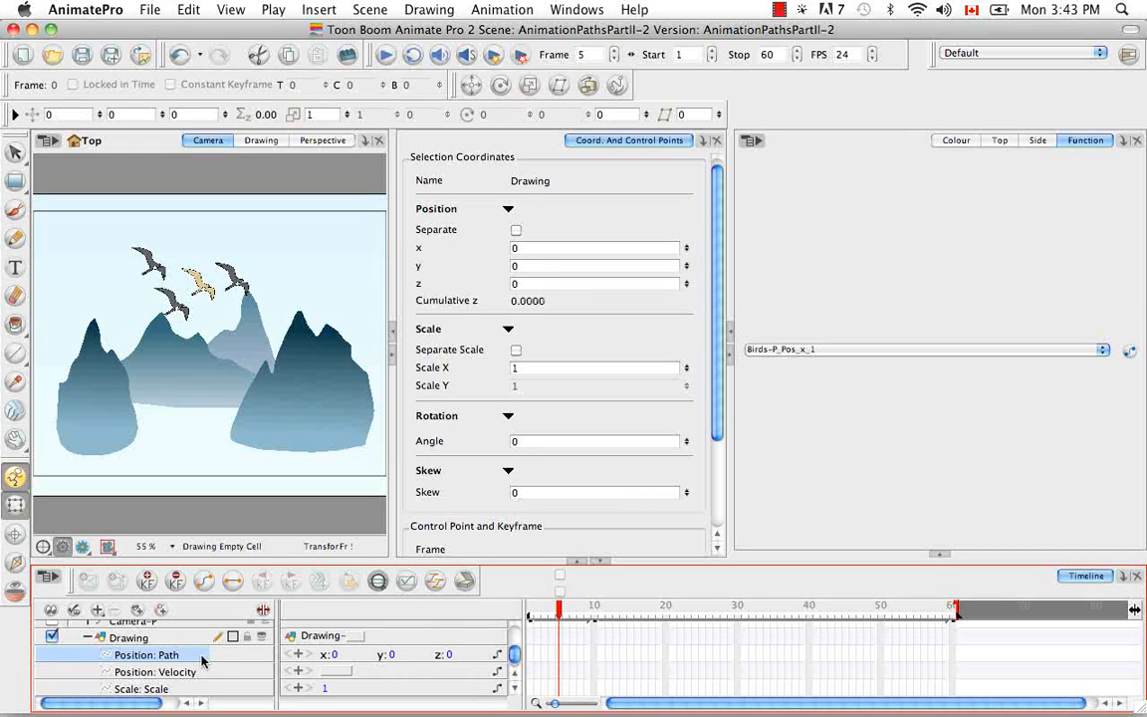
click(187, 639)
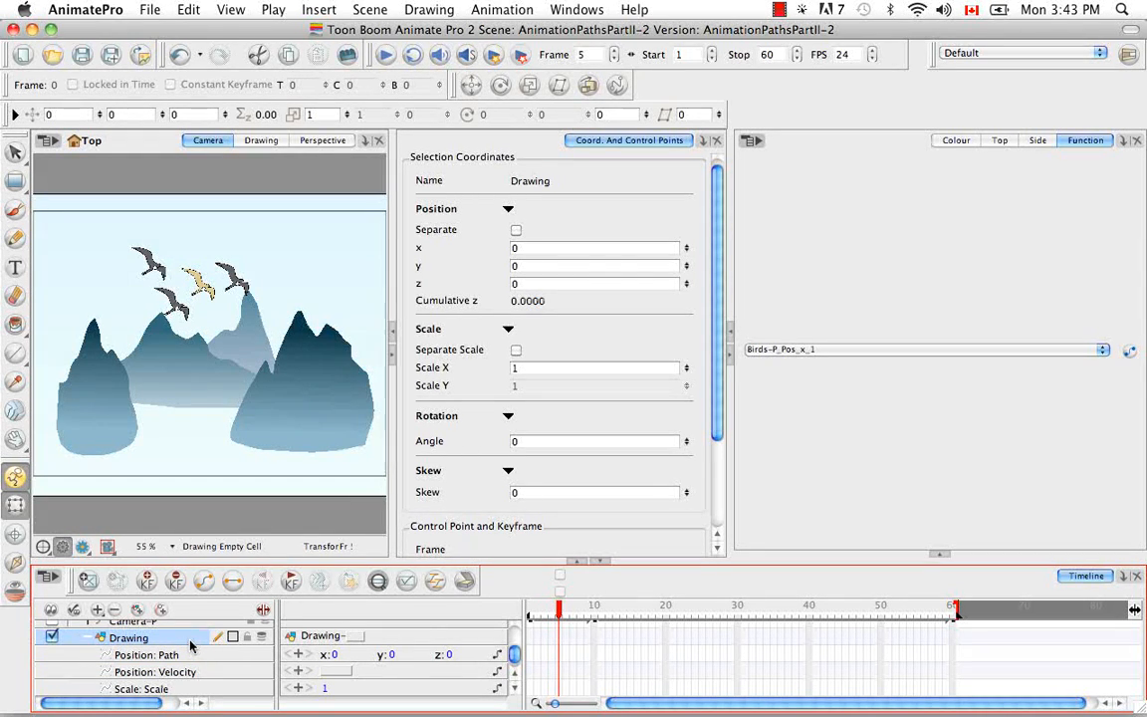
double_click(192, 643)
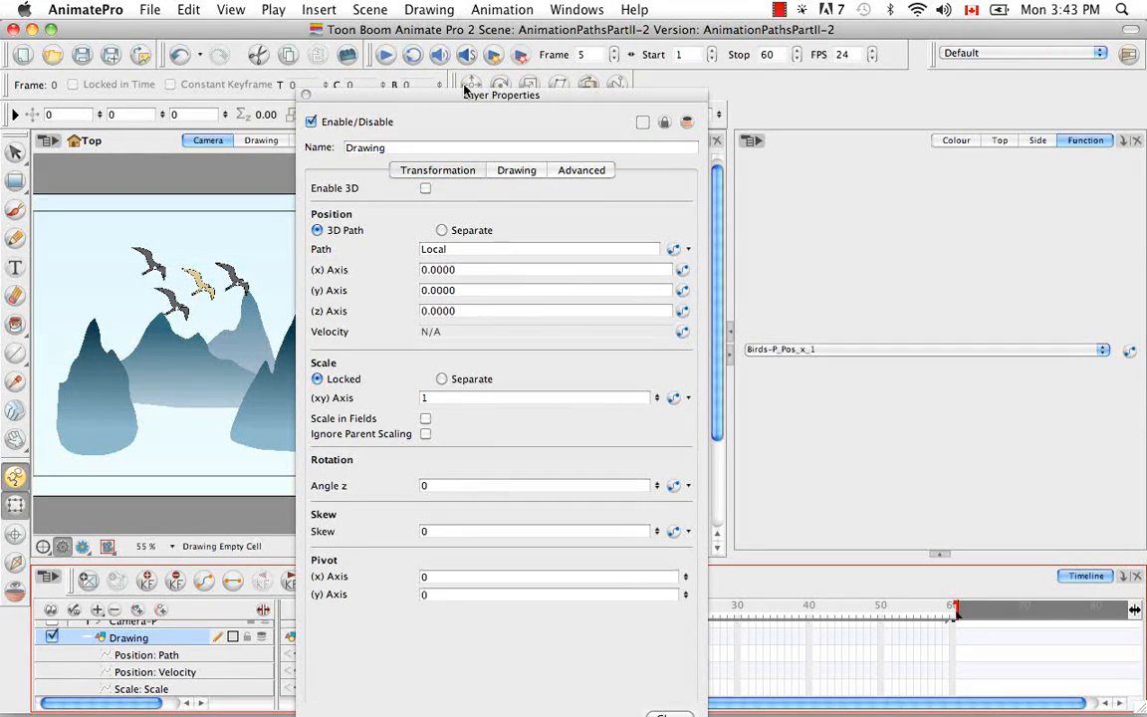
- Set the Drawing layer's position to Separate, link its x-axis to the Birds-P_Pos_x_1 Bezier function, and close the layer properties
click(441, 230)
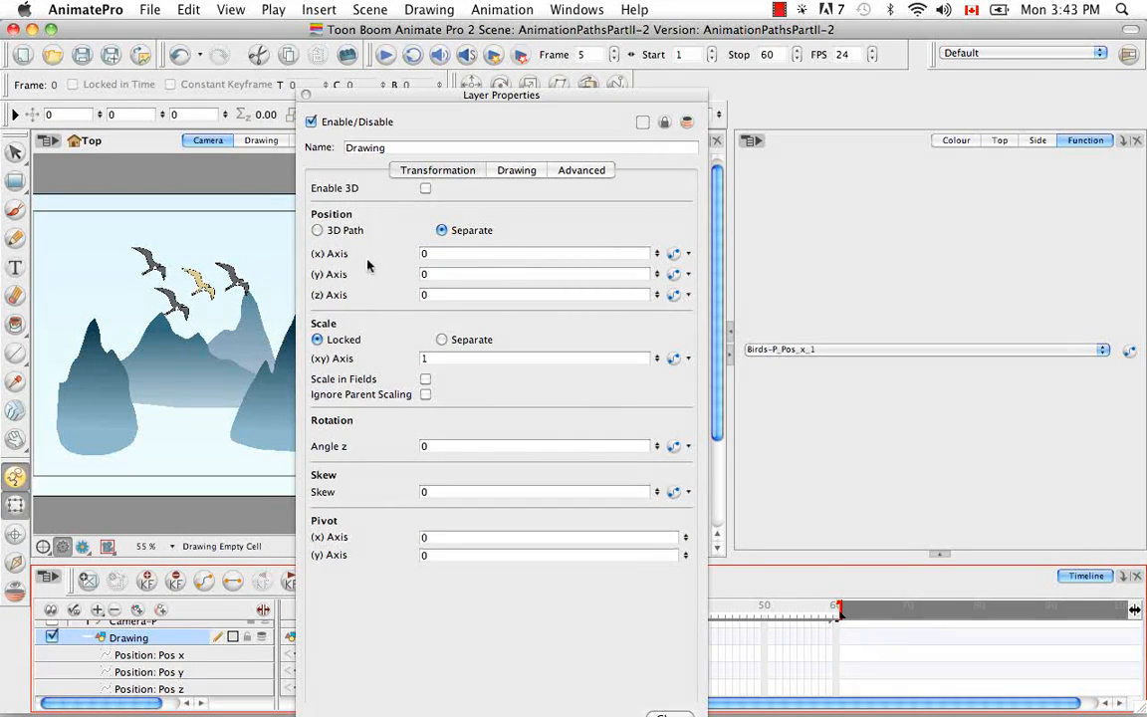
click(689, 256)
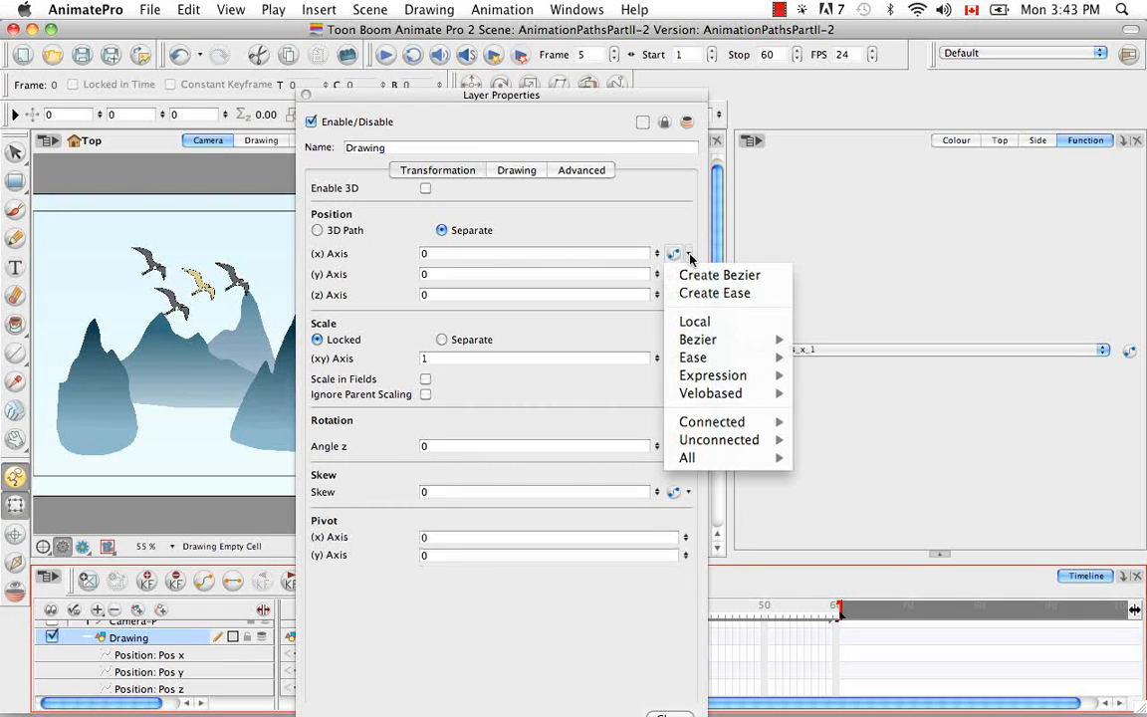
mouse_move(703, 343)
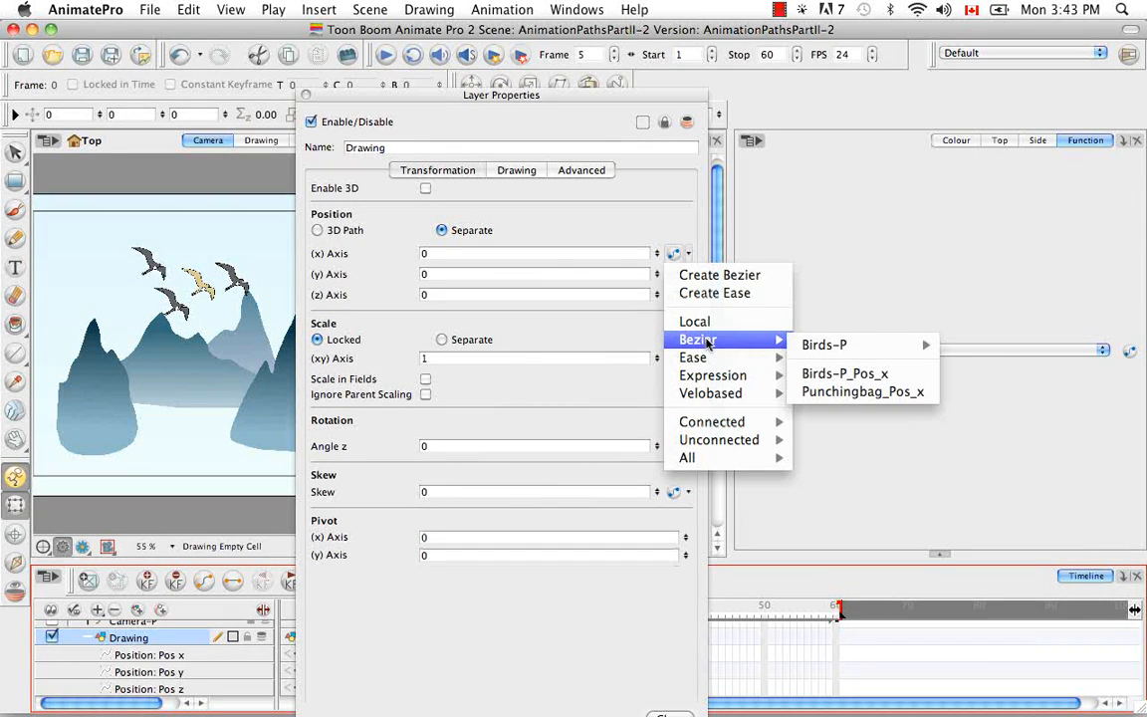
mouse_move(827, 349)
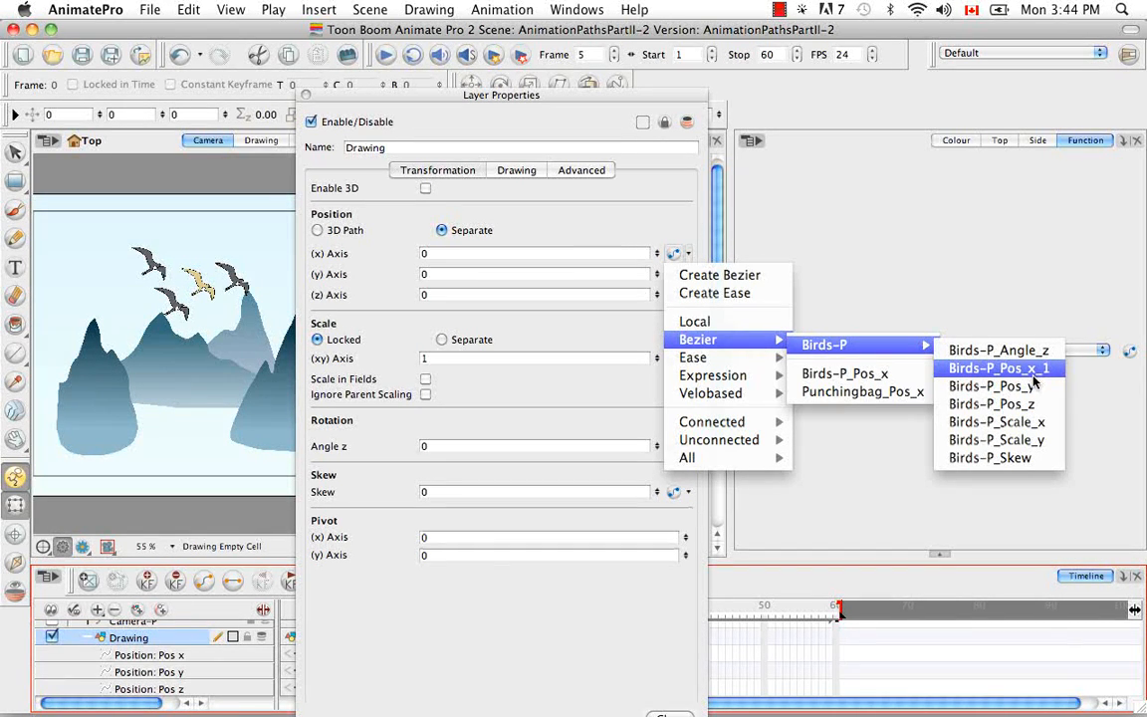
click(999, 369)
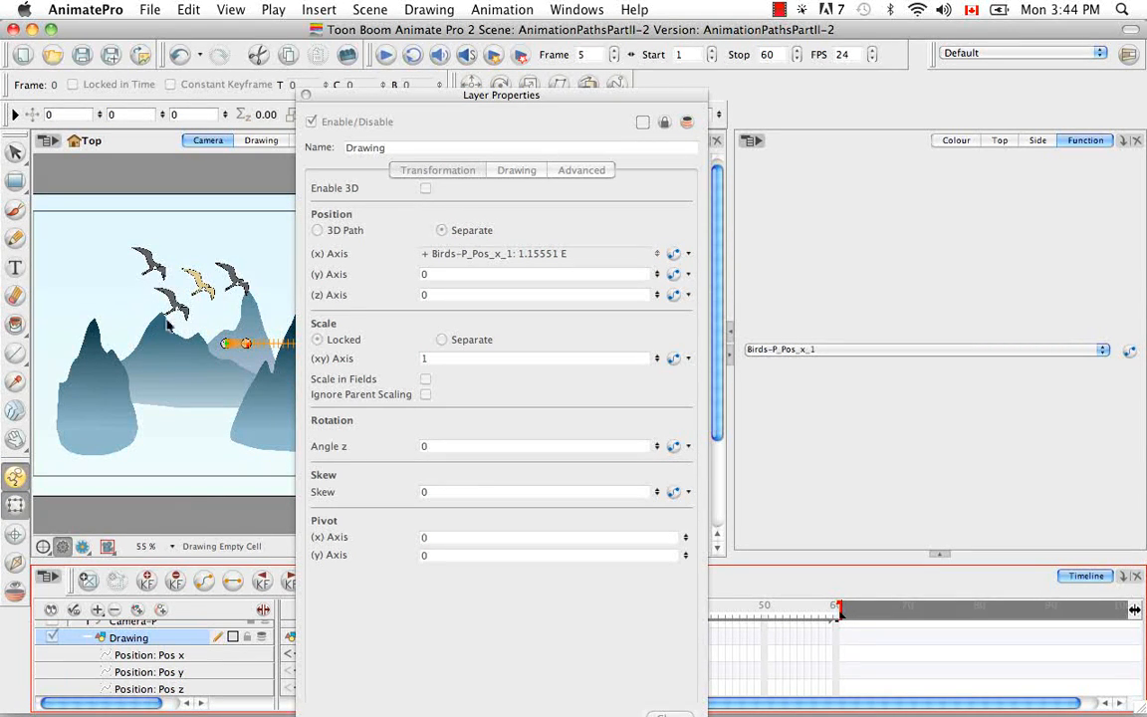
click(307, 96)
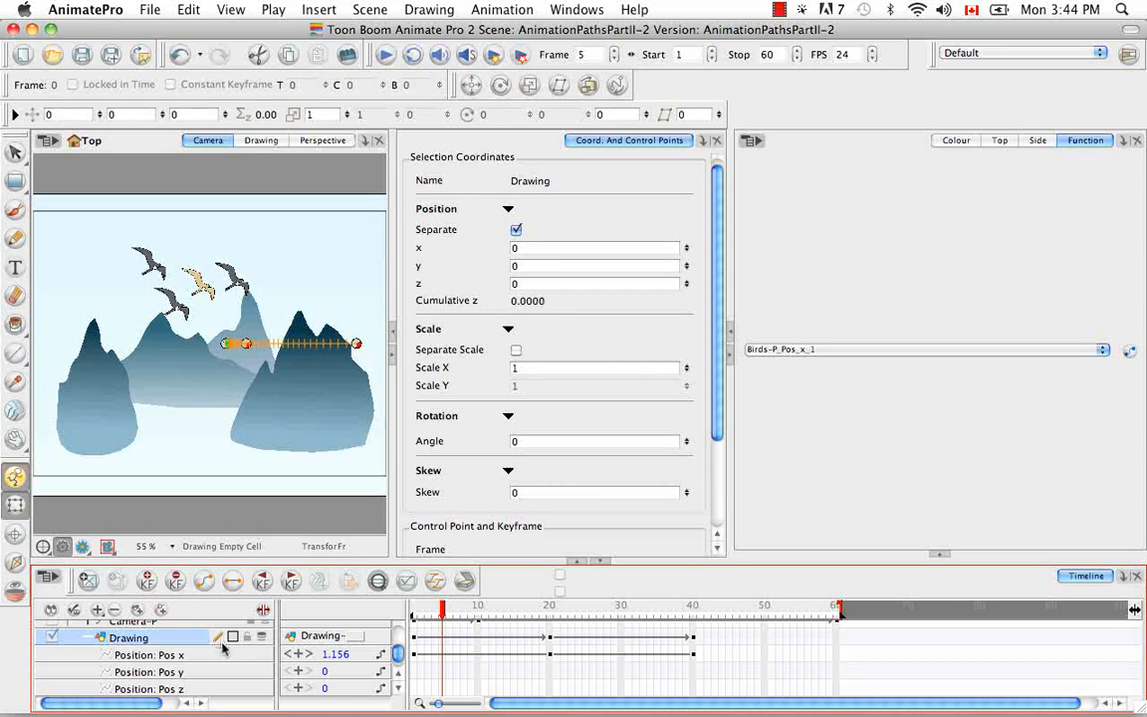
- Collapse the Drawing layer's function rows and delete the layer along with its drawing files and element folders
click(89, 639)
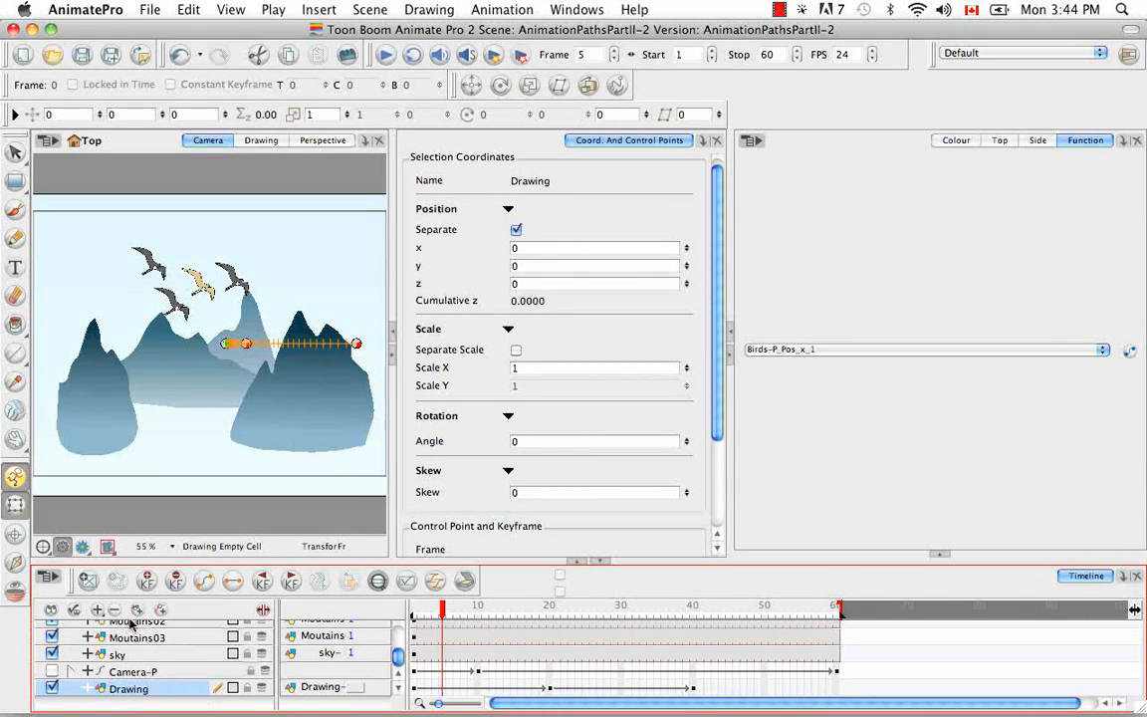
click(115, 611)
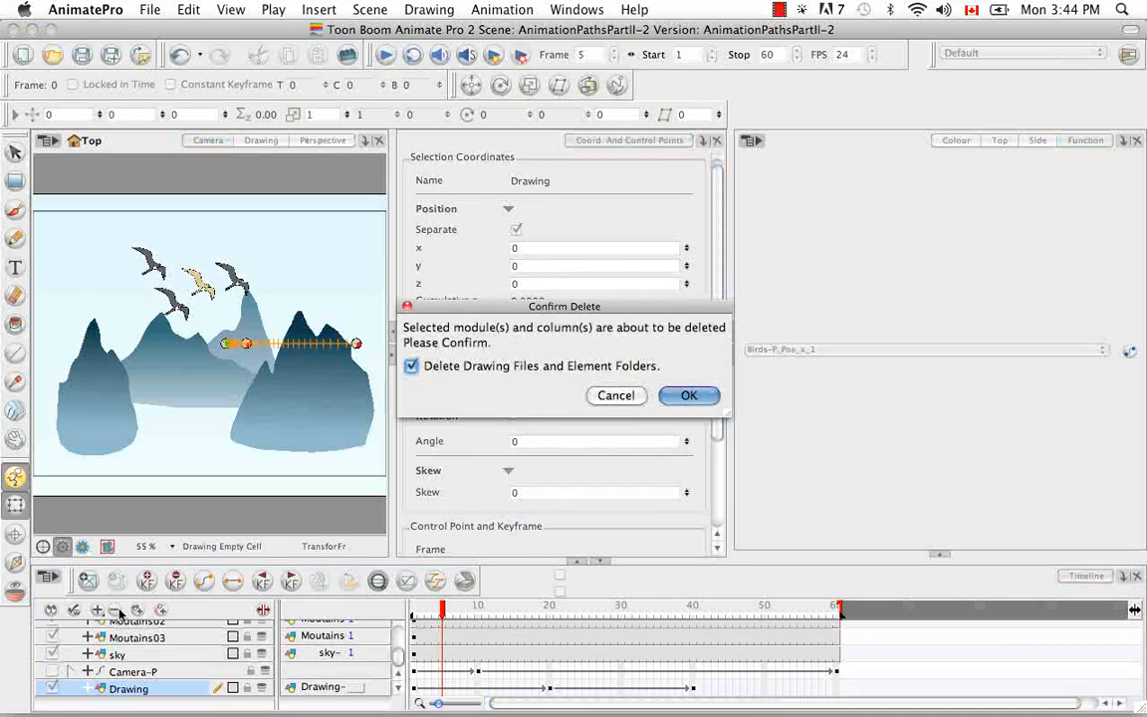
click(692, 396)
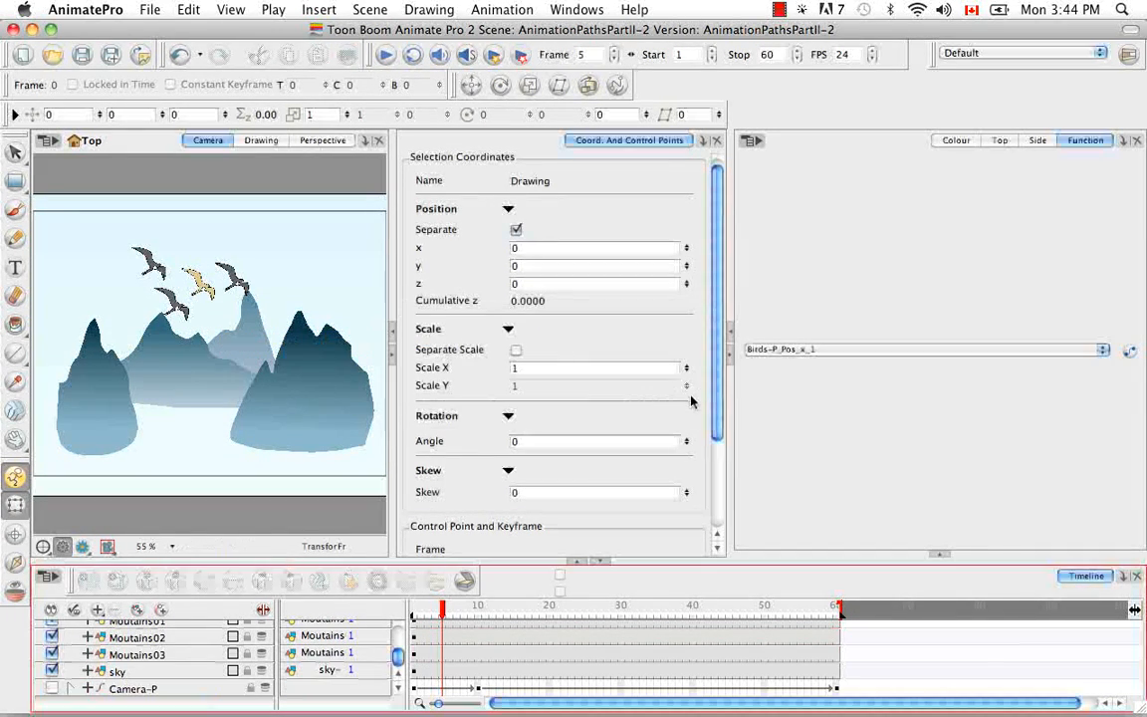
- Undo the Drawing layer's deletion, function link, separate position and creation, back to before the Birds-P functions were shared
click(179, 58)
click(179, 58)
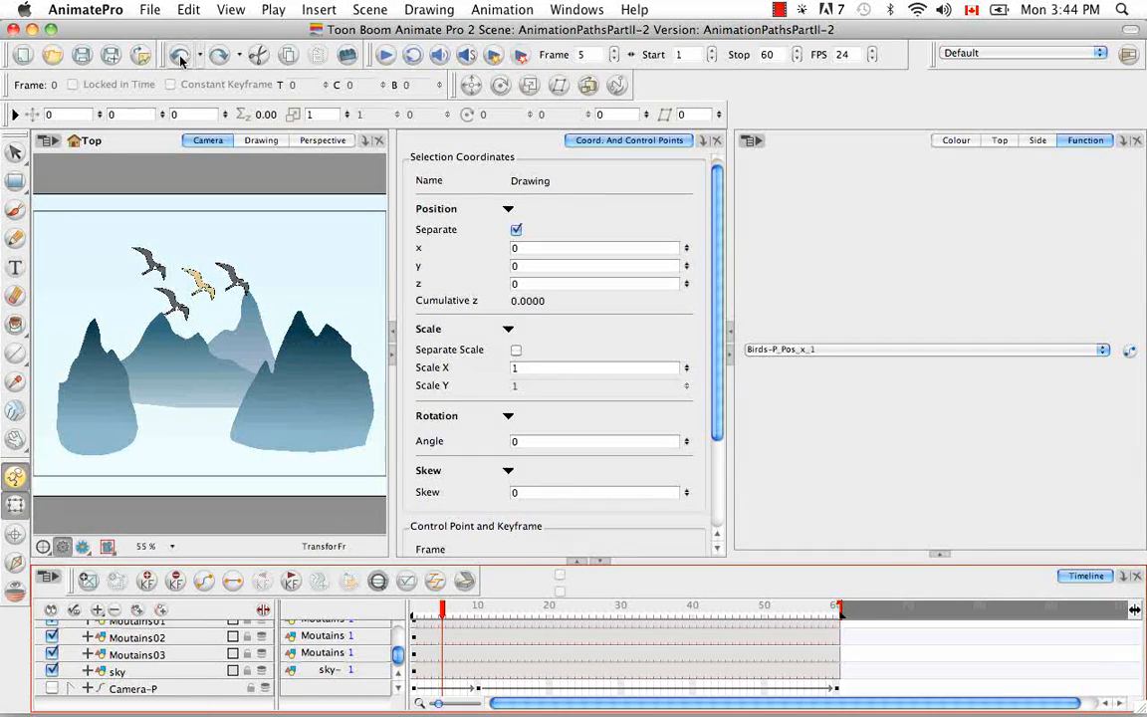
click(179, 58)
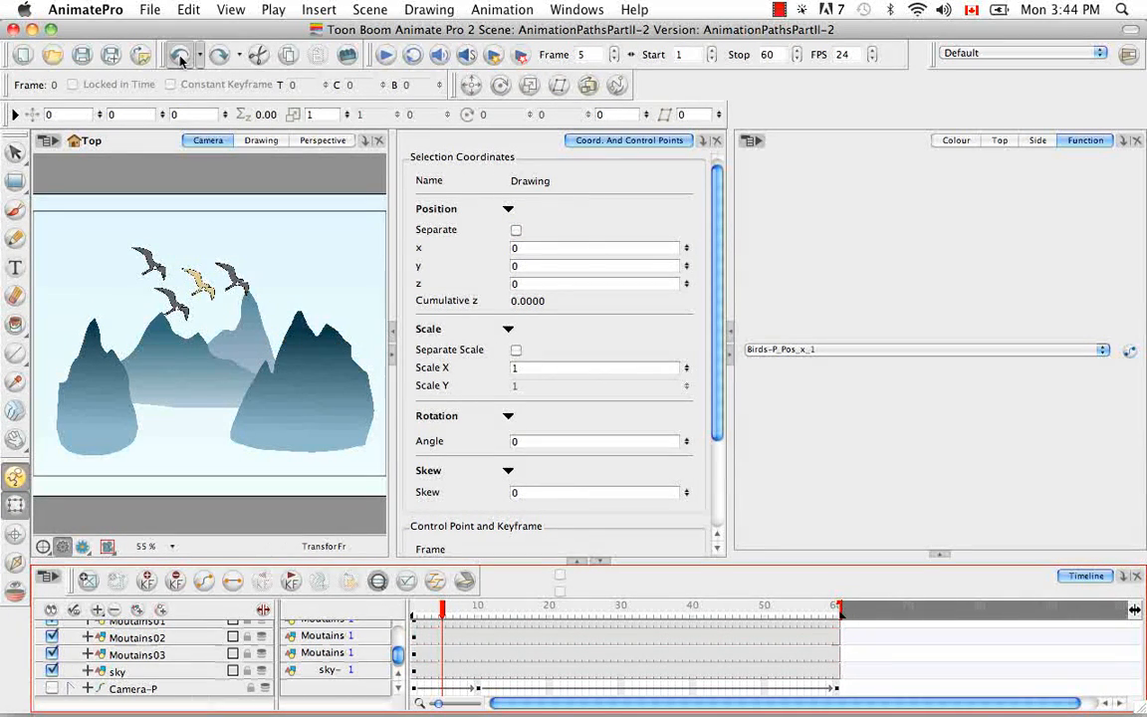
click(179, 58)
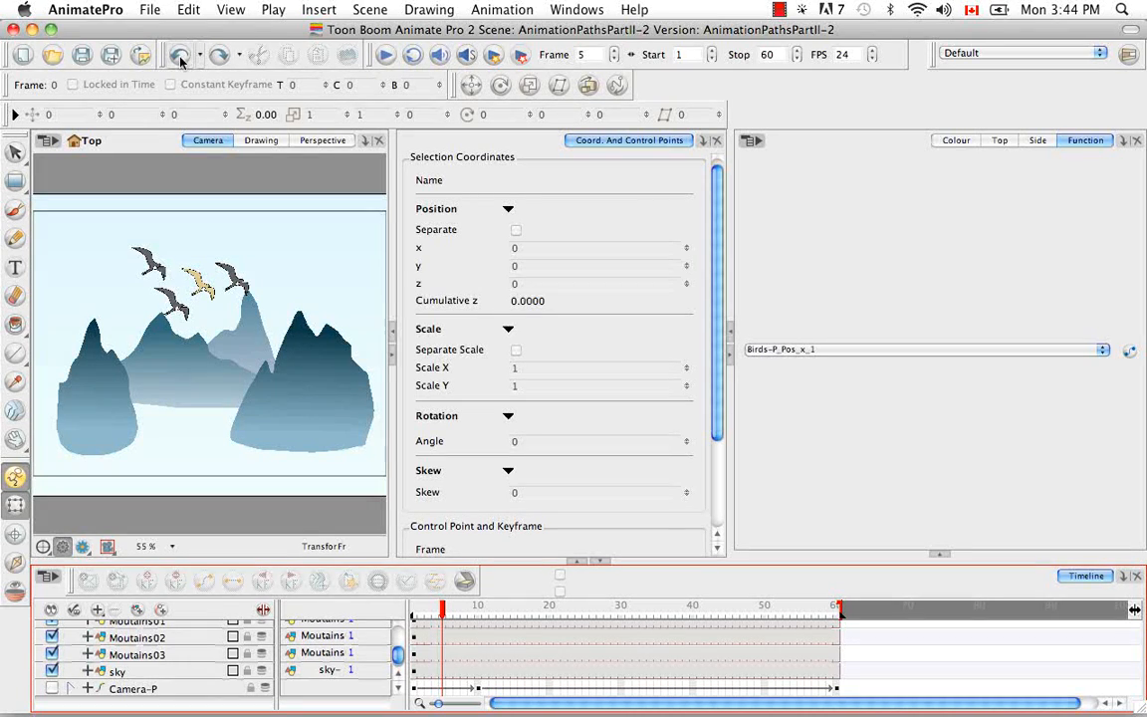
click(180, 58)
click(179, 58)
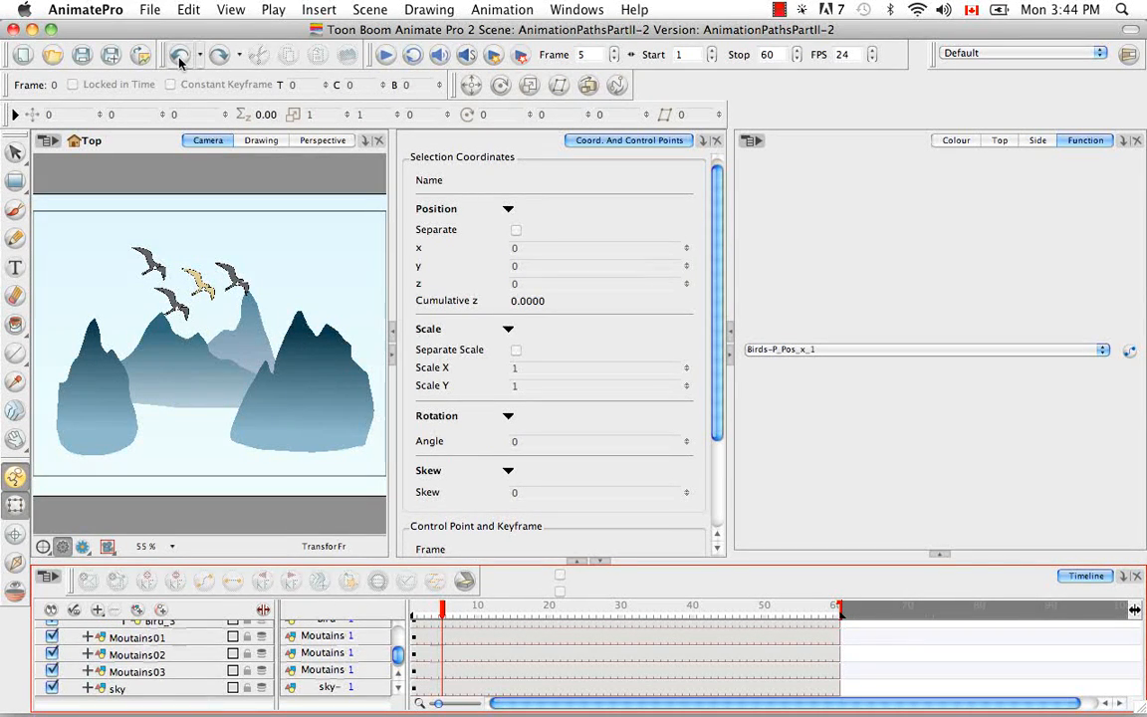
click(179, 58)
click(179, 57)
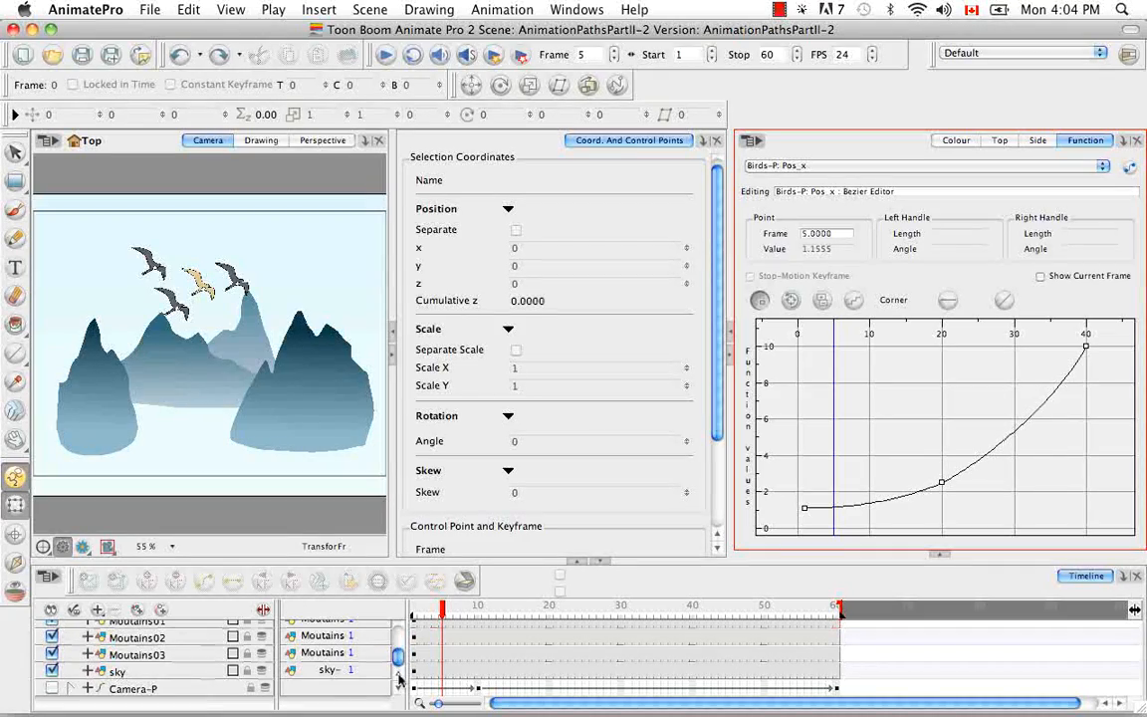
- Select the Birds-P peg in the timeline and open its layer properties
scroll(400, 680, up, 1)
scroll(399, 680, up, 5)
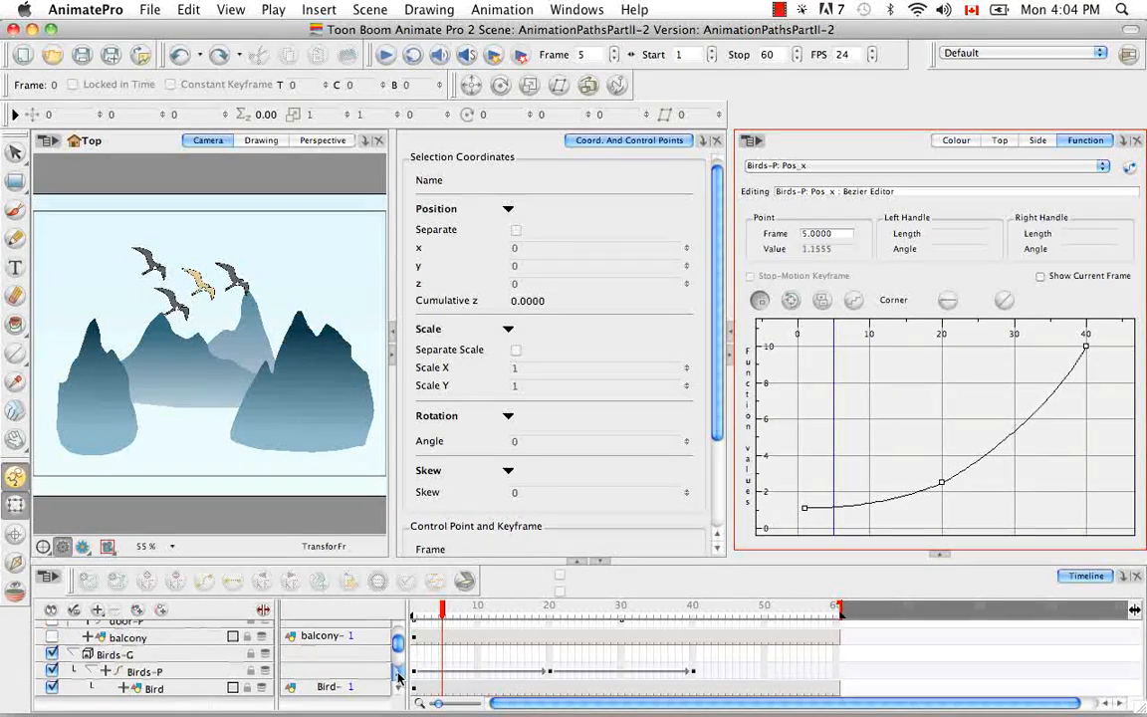
click(194, 674)
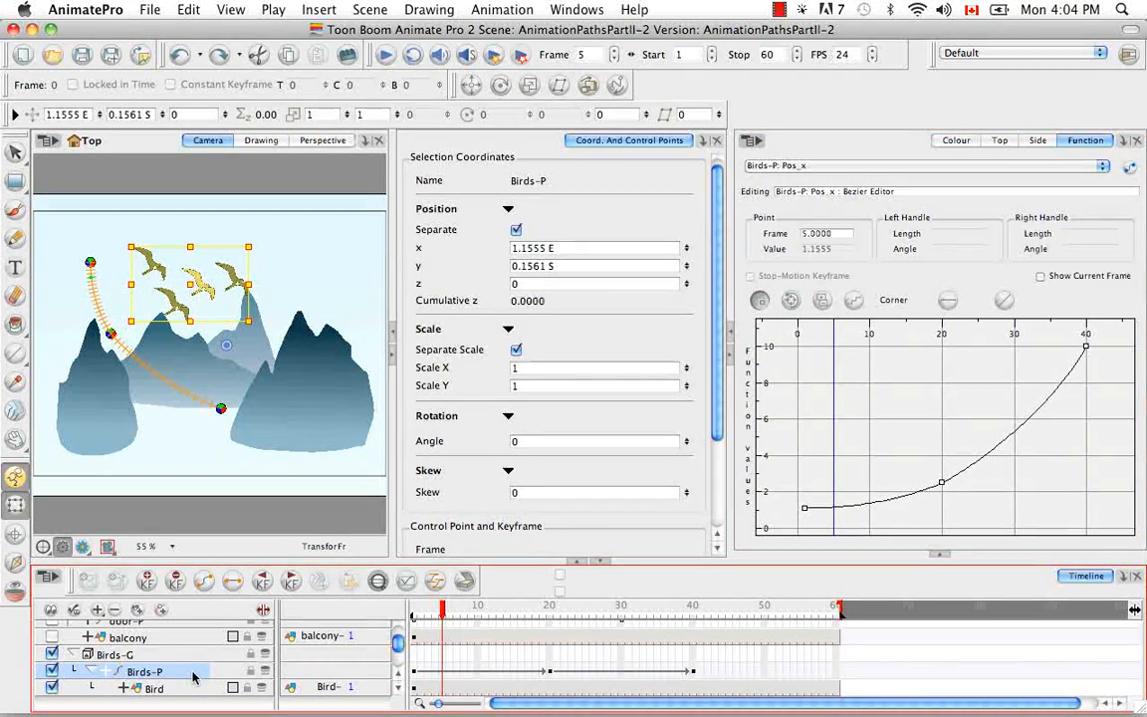
double_click(196, 675)
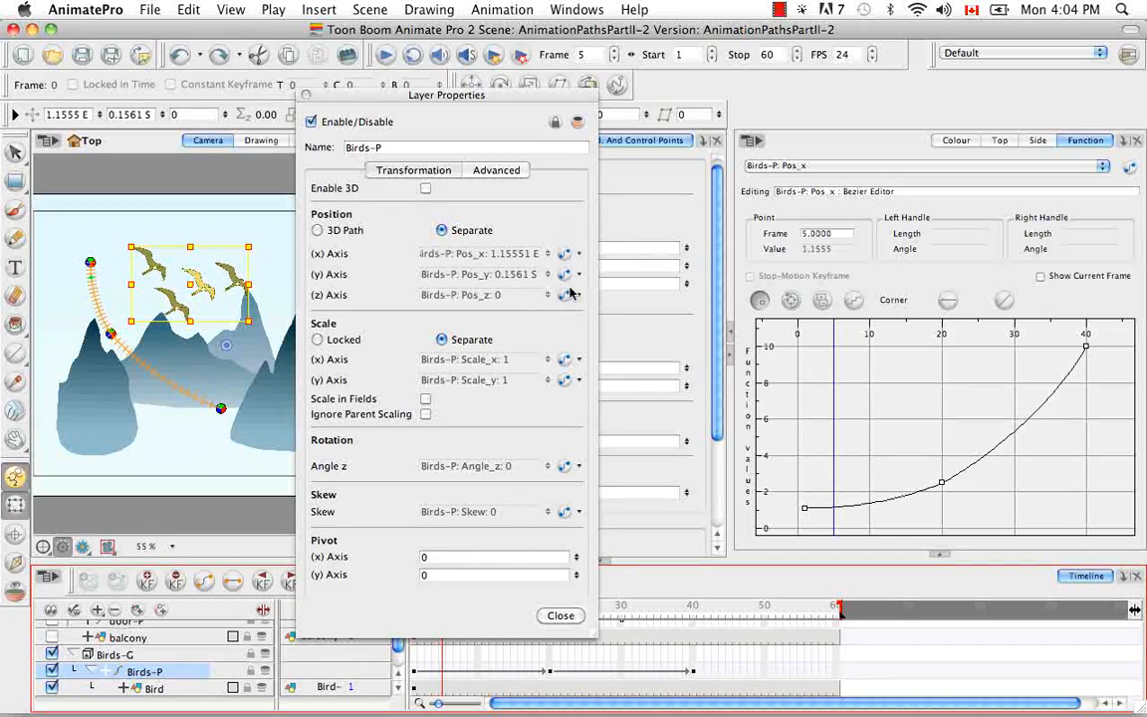
- Examine the Bezier, Connected and Unconnected function choices available for the Birds-P x-axis, without assigning one
click(581, 254)
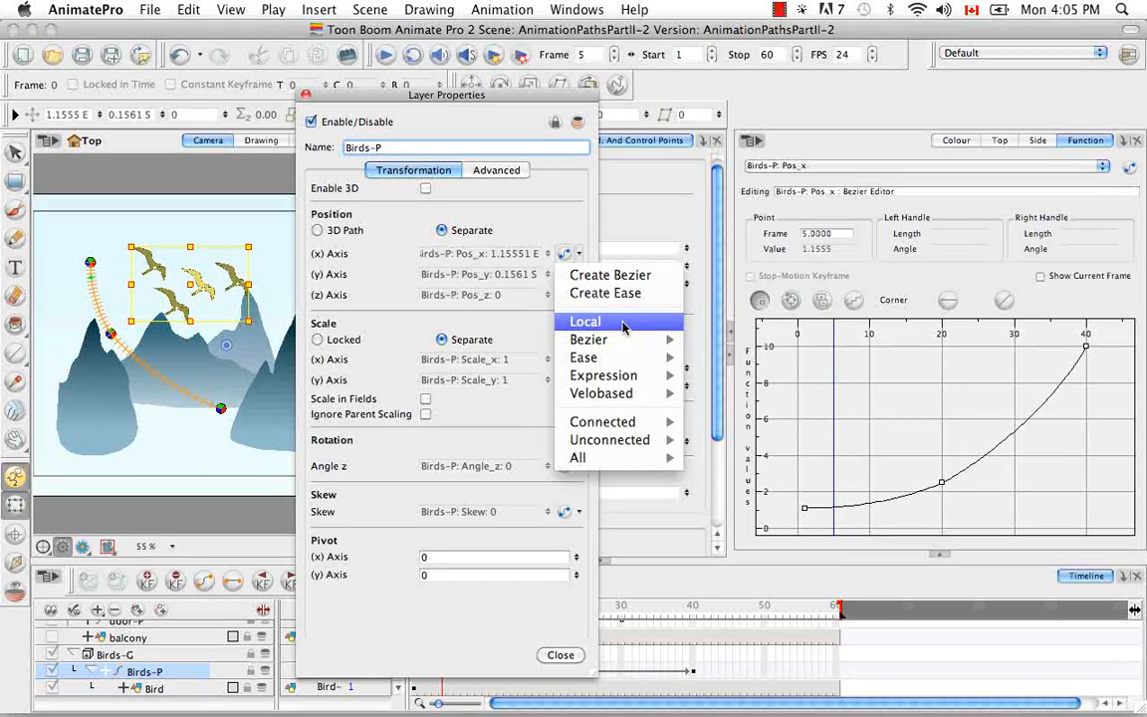
mouse_move(609, 381)
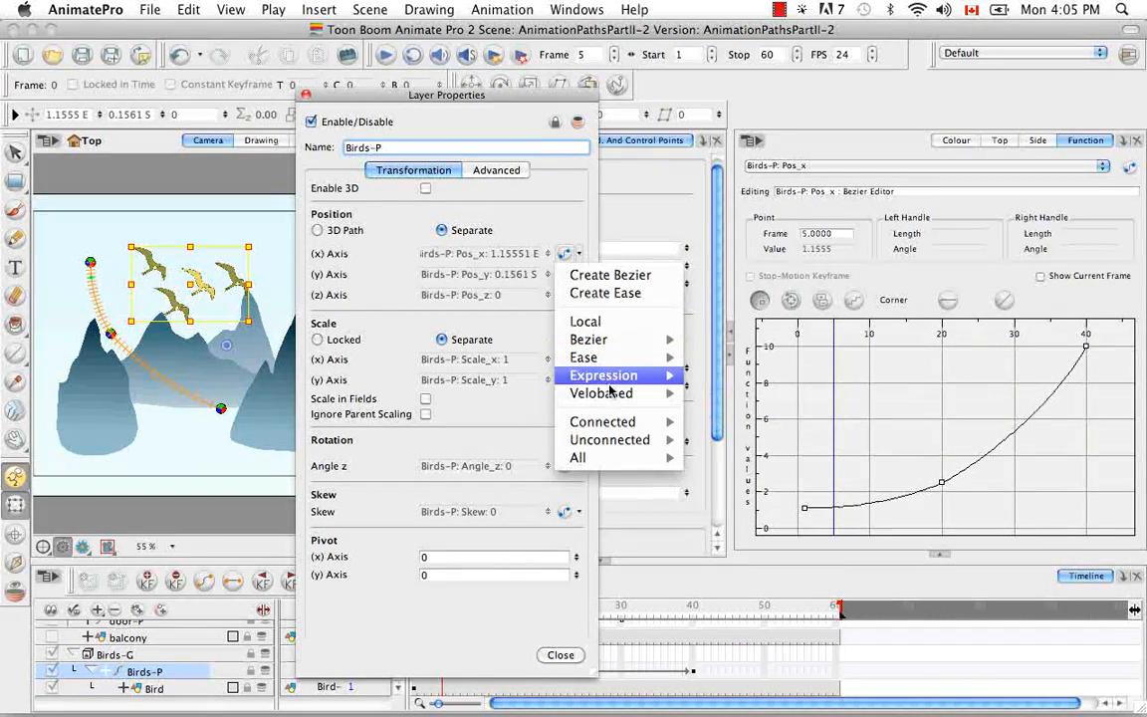
mouse_move(608, 345)
mouse_move(787, 354)
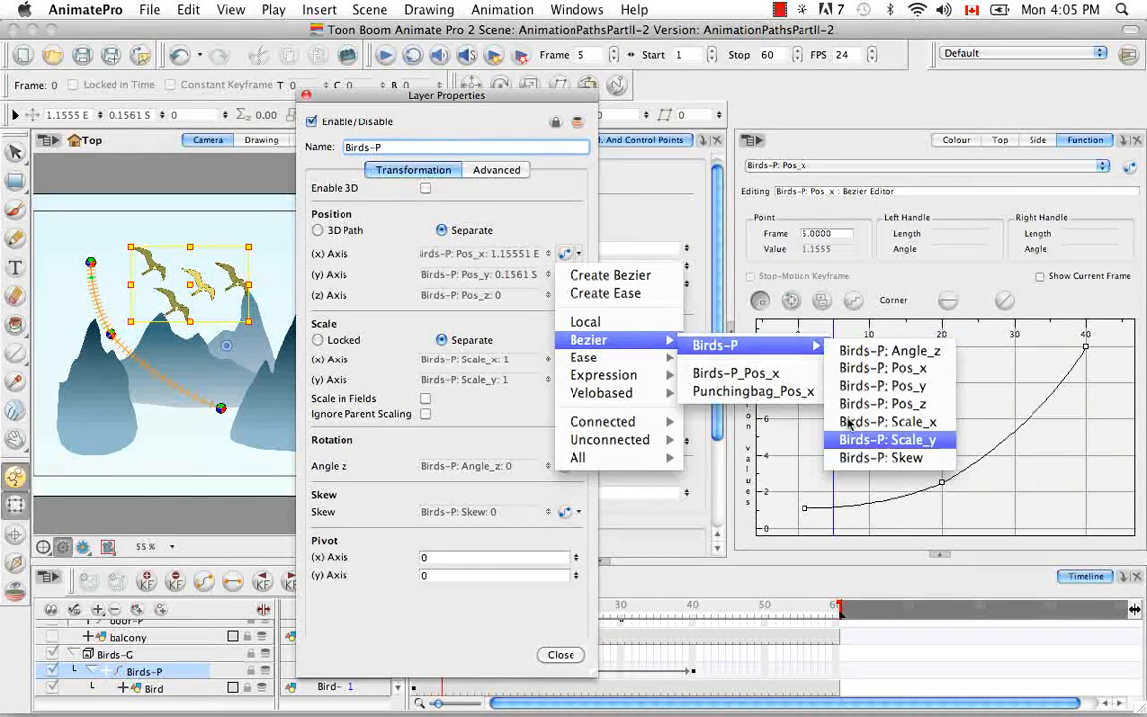
mouse_move(642, 362)
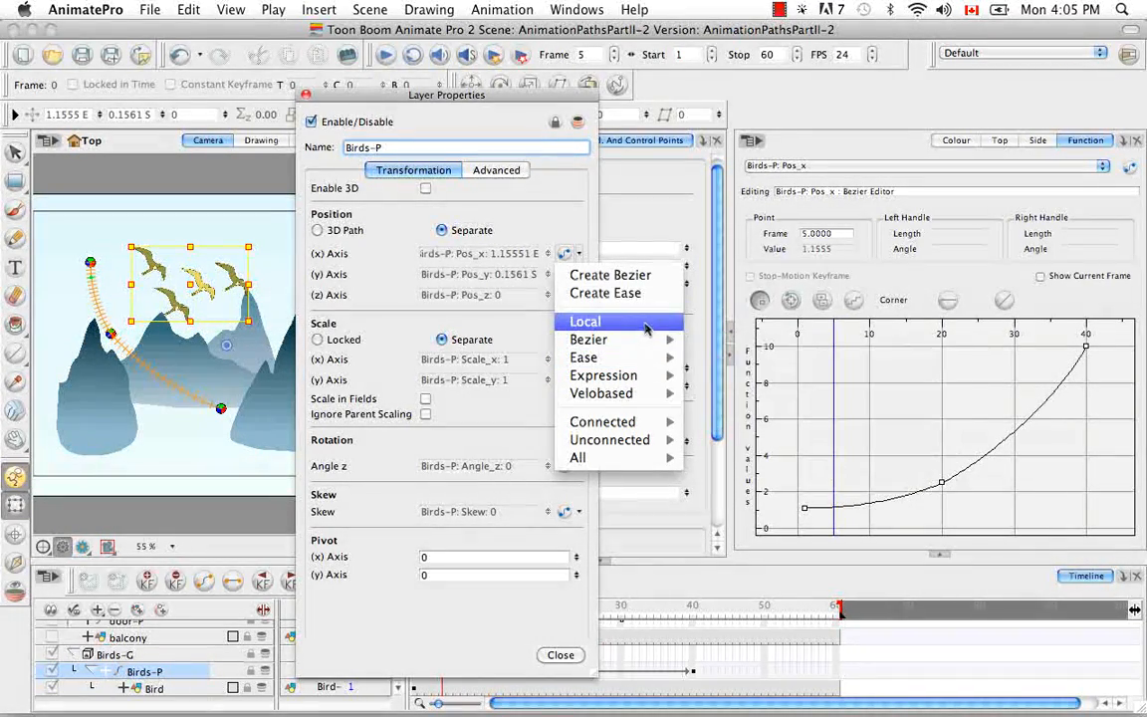
mouse_move(645, 428)
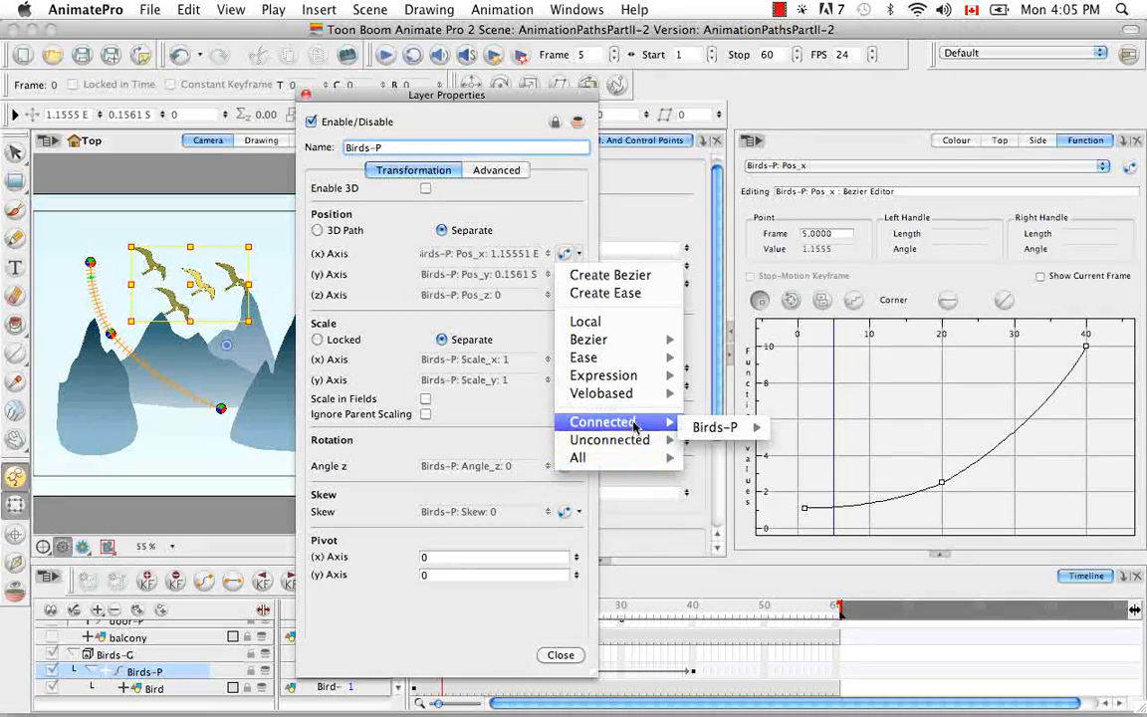
mouse_move(698, 428)
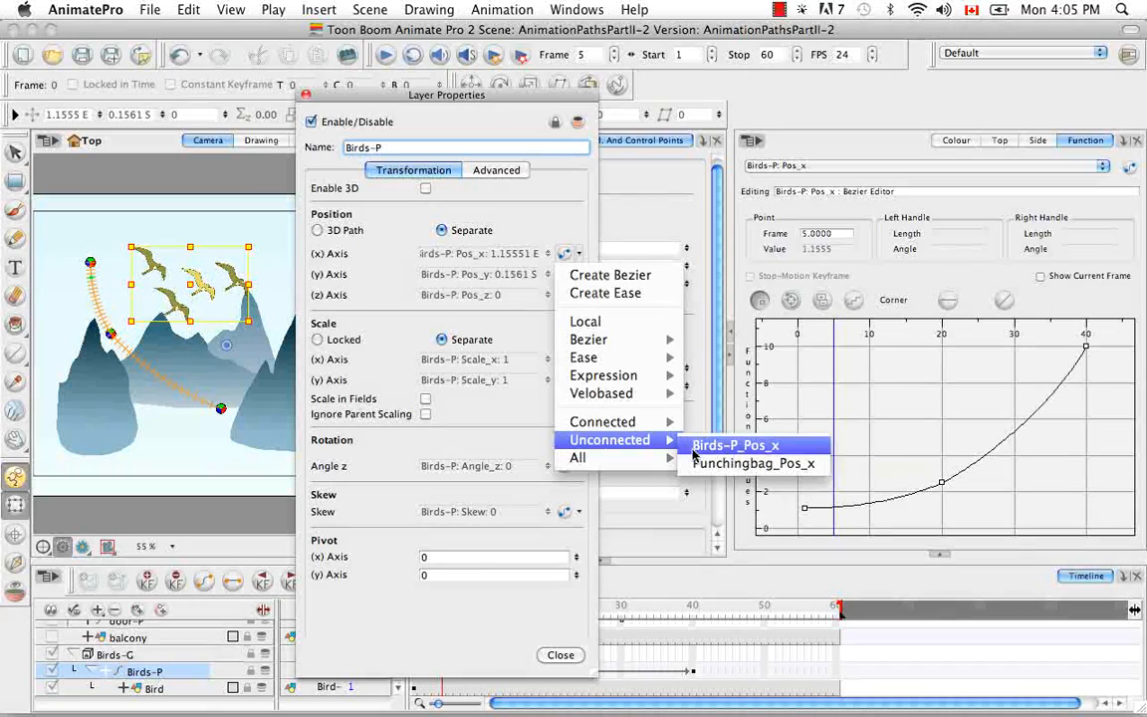
mouse_move(614, 465)
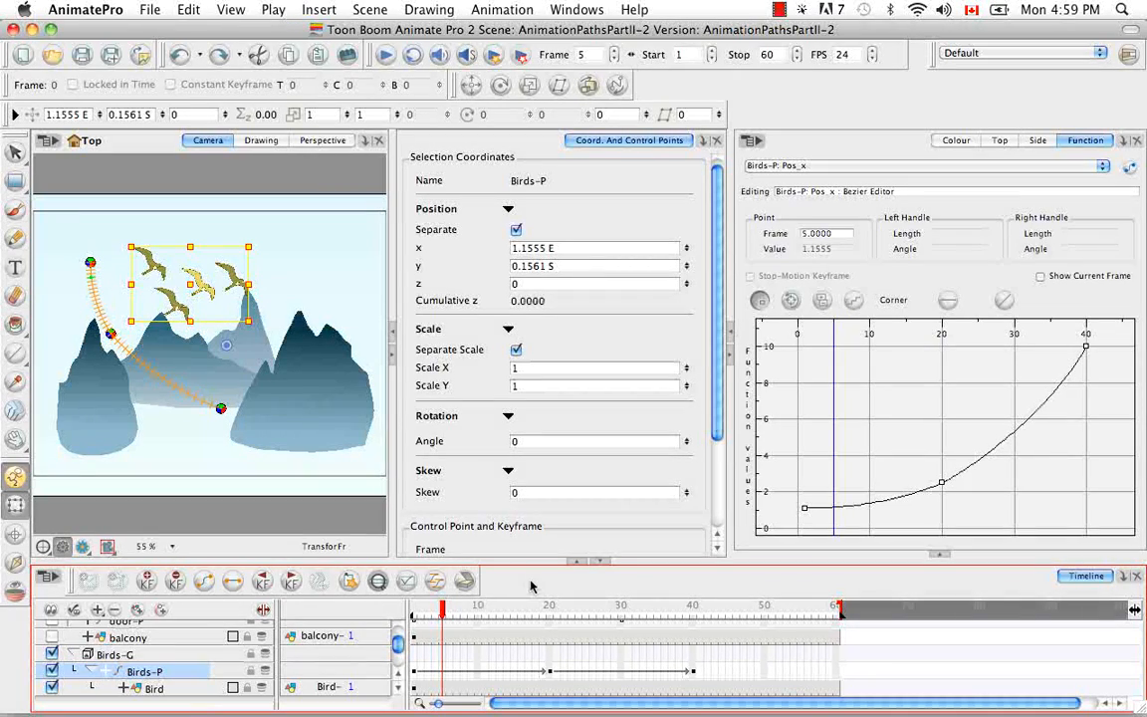
- Collapse and hide the Birds-G group, and show the Punchingbag-P, Punchingbag and Dojo layers
click(71, 654)
click(51, 654)
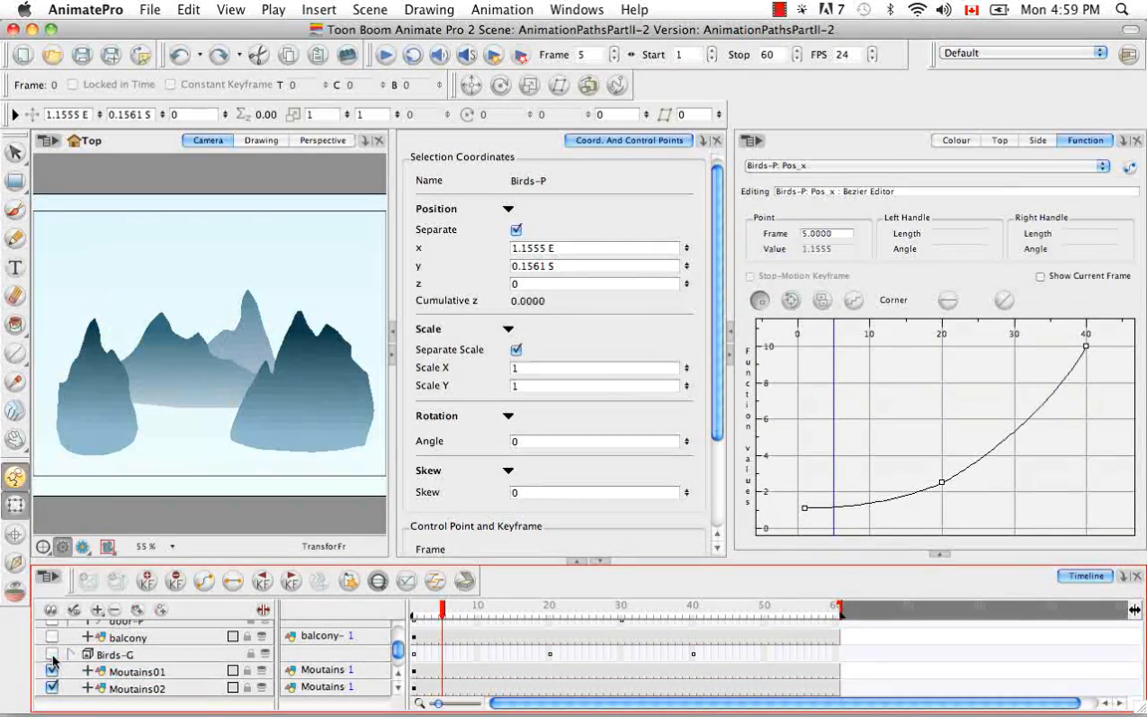
click(398, 677)
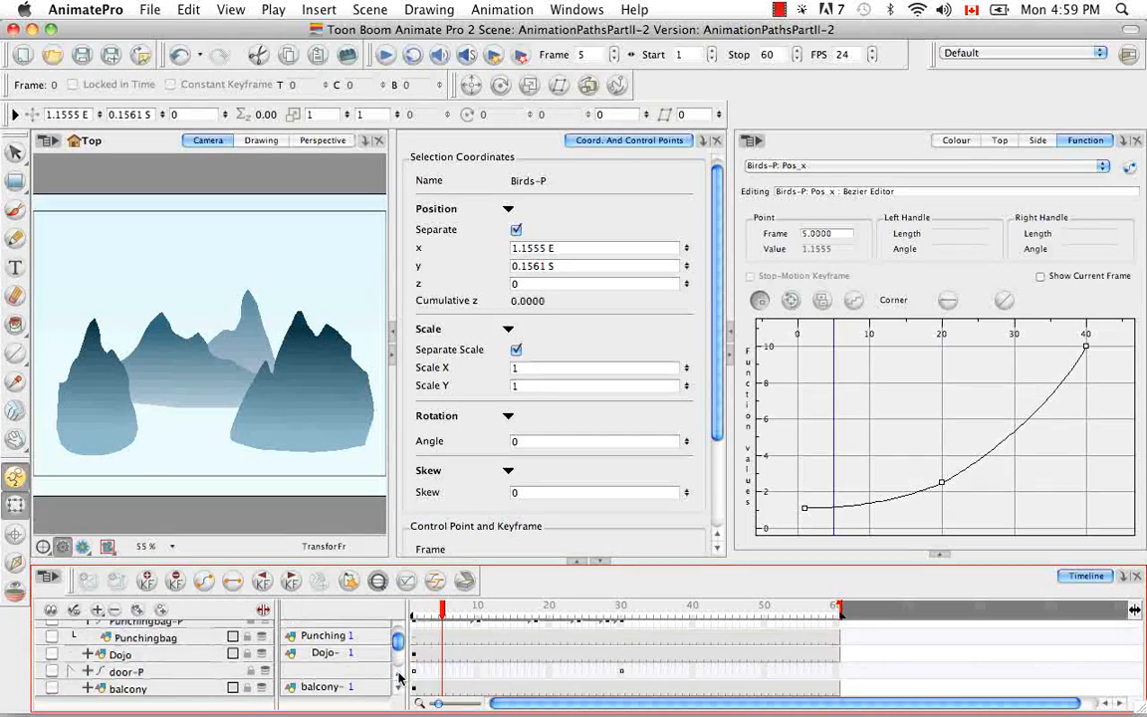
click(399, 677)
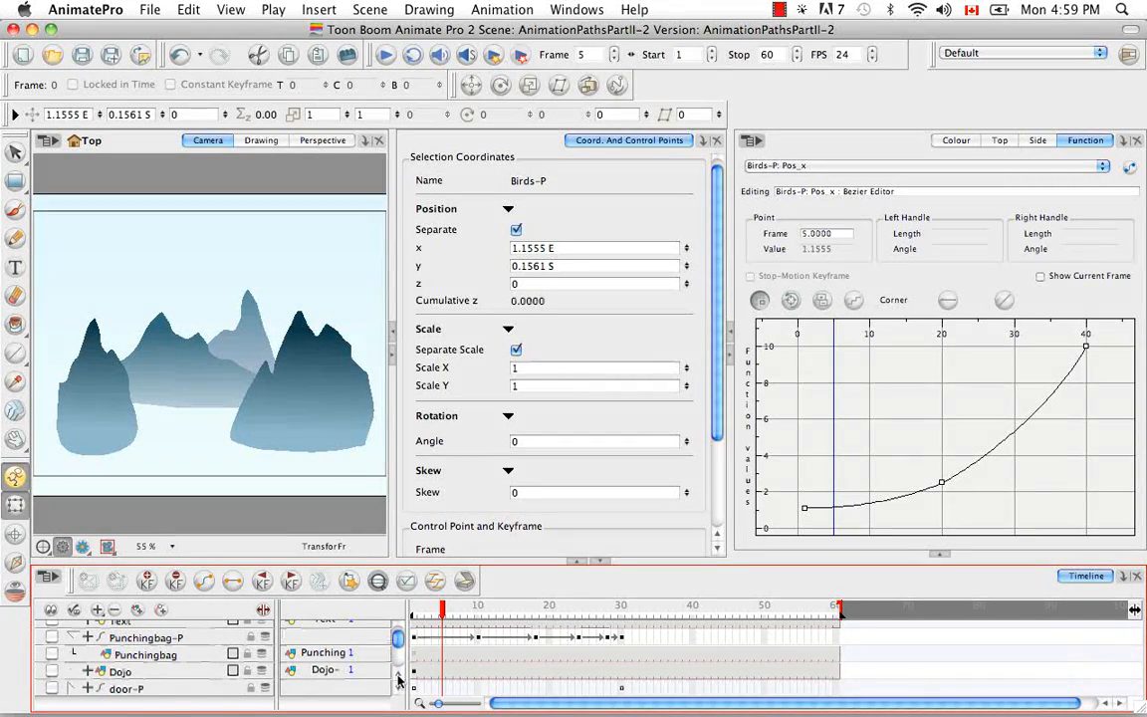
click(52, 654)
click(52, 637)
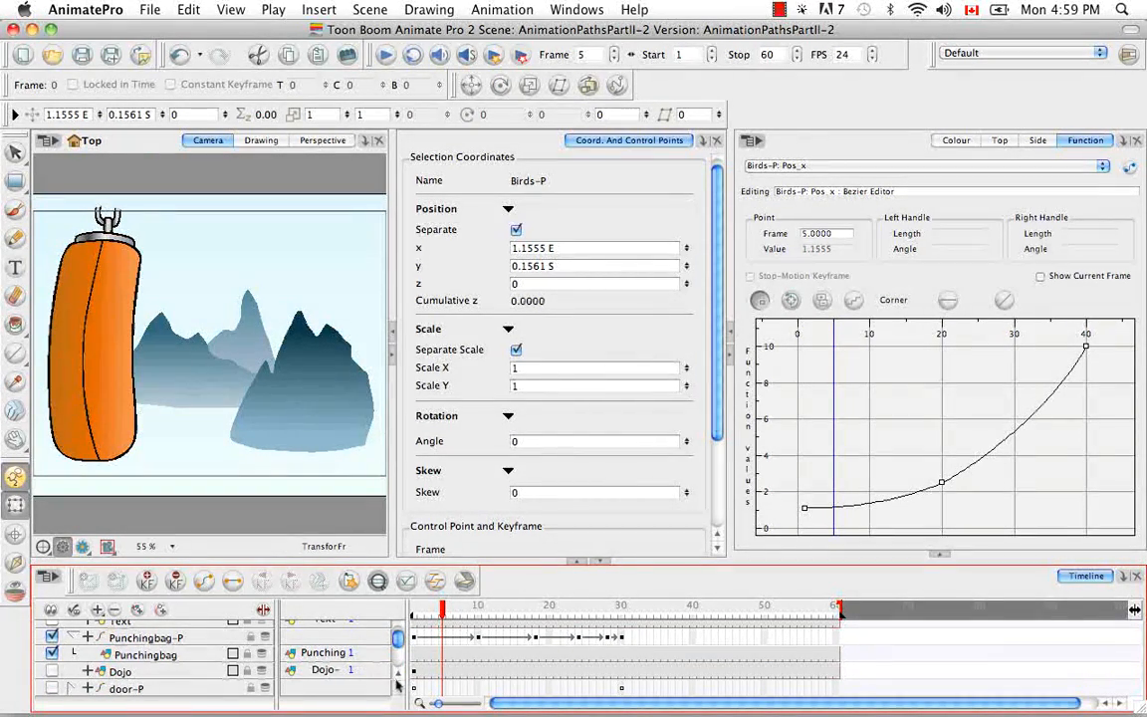
click(52, 672)
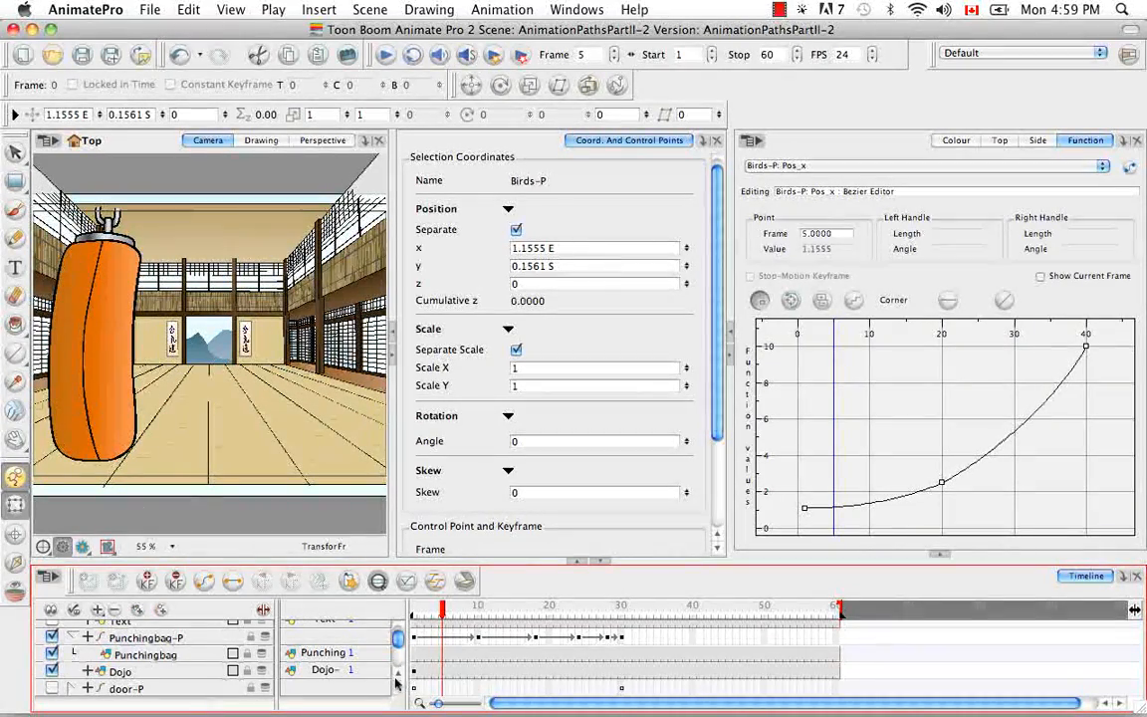
- Scrub the timeline to frame 30 to preview the punching bag's swing
scroll(453, 672, up, 1)
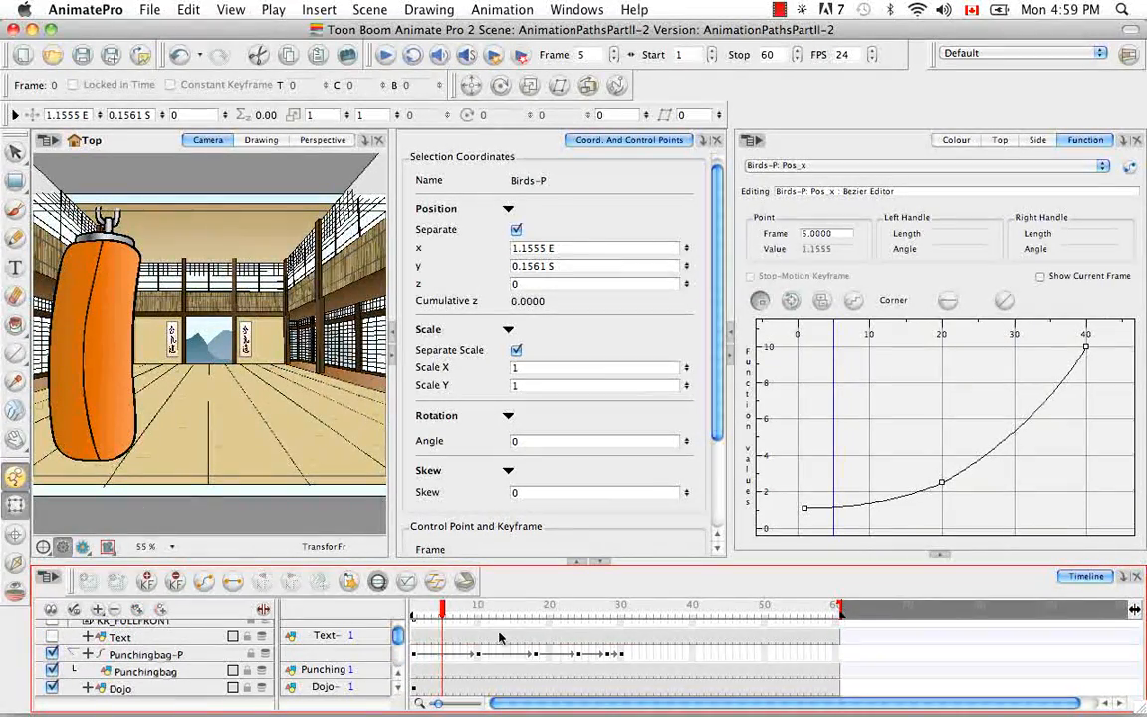
click(433, 613)
drag(433, 613, 621, 619)
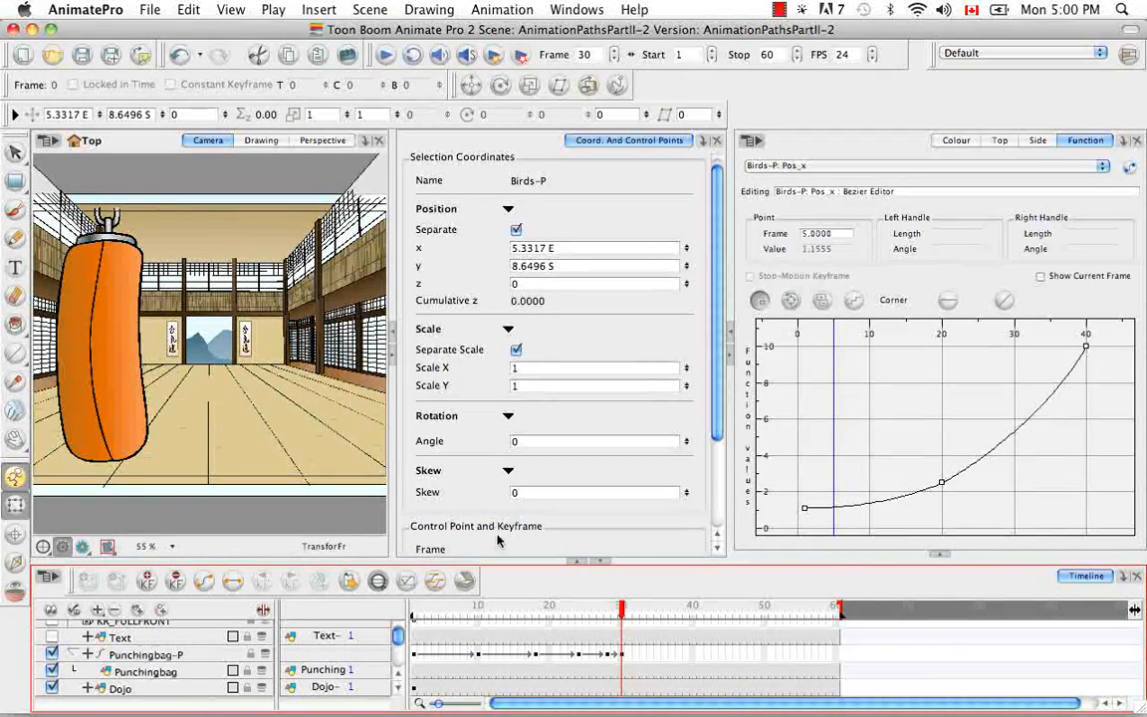
- Copy the Punchingbag-P cells from frame 1 to frame 30 in the timeline
click(414, 659)
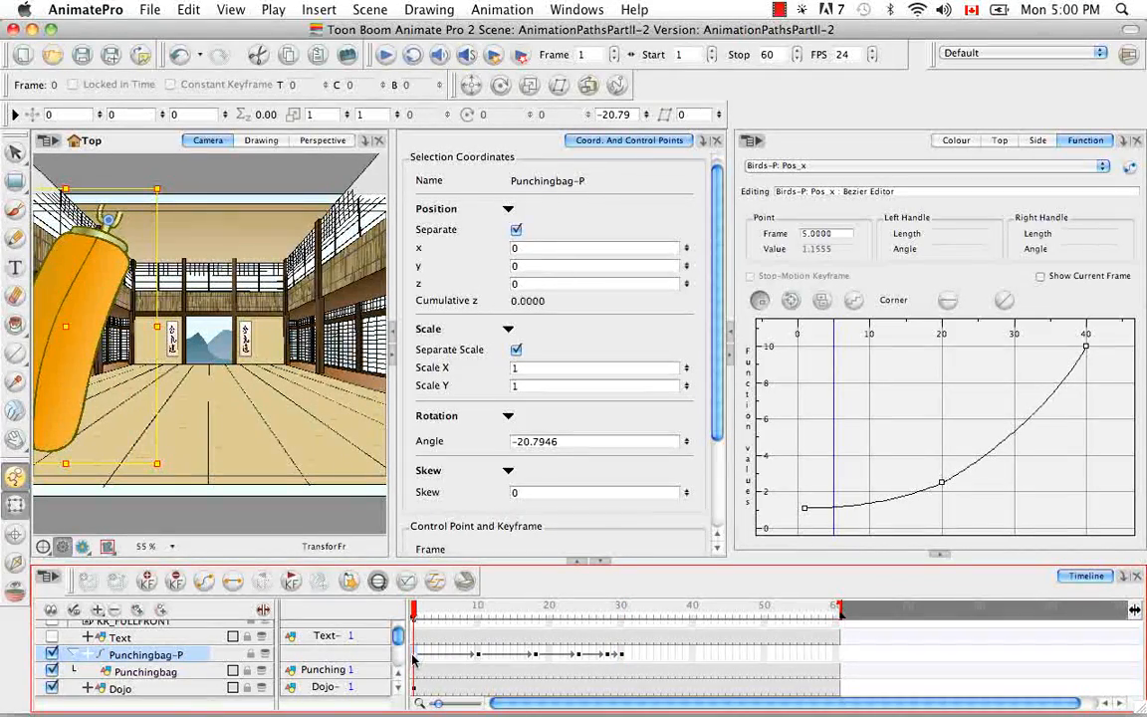
shift+click(621, 658)
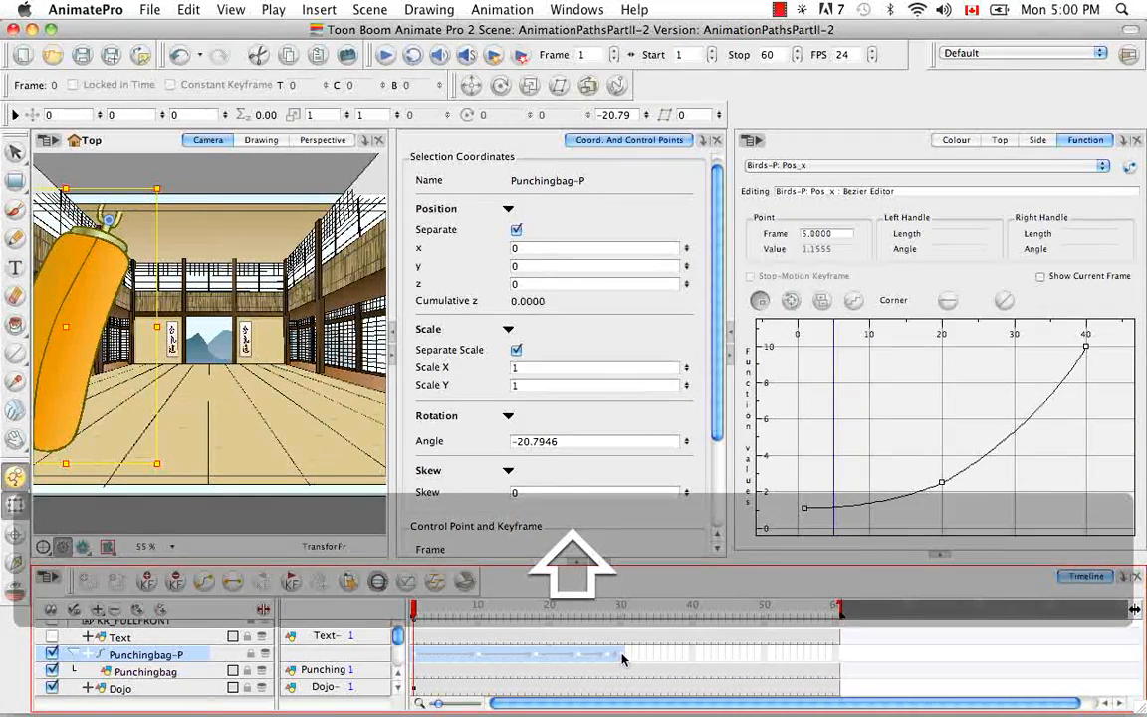
right_click(622, 661)
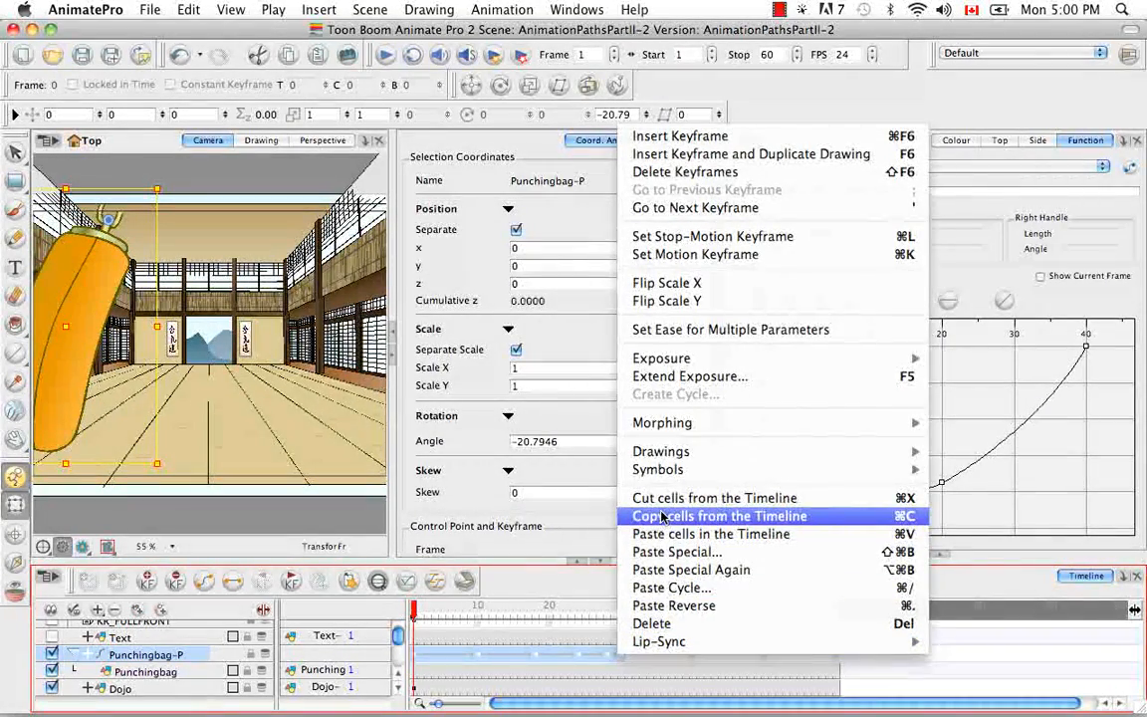
click(663, 516)
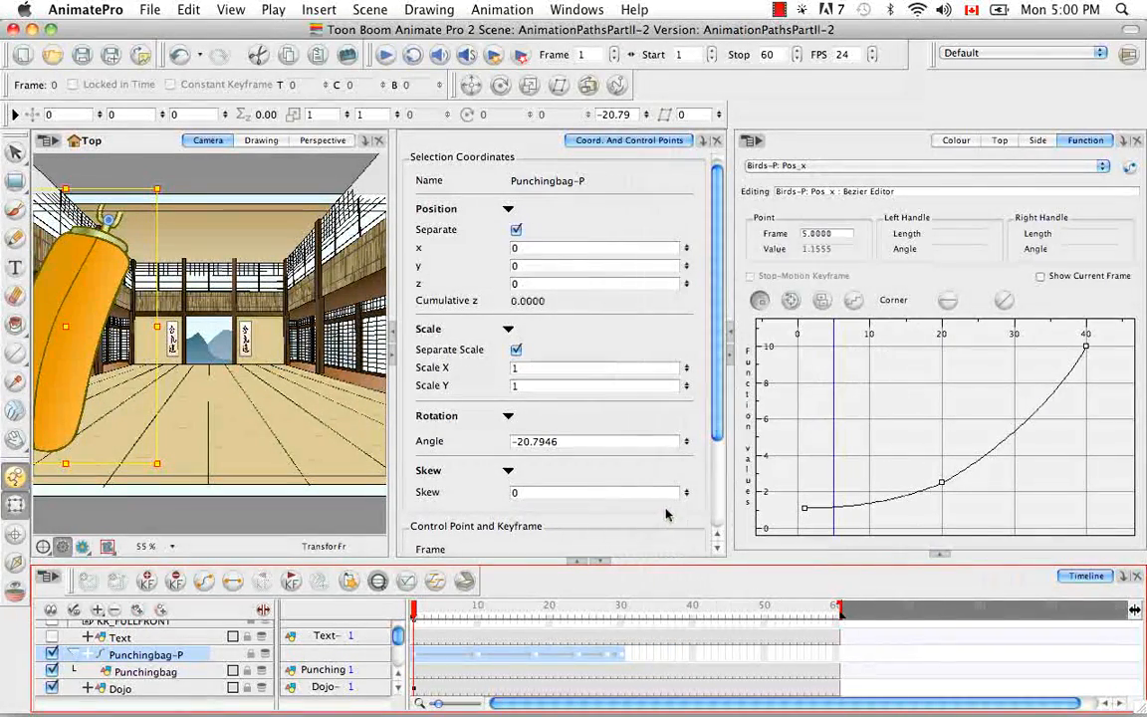
- Preview the Punchingbag-P frames following the last keyframe up to frame 50, and set the current frame to 31
click(645, 613)
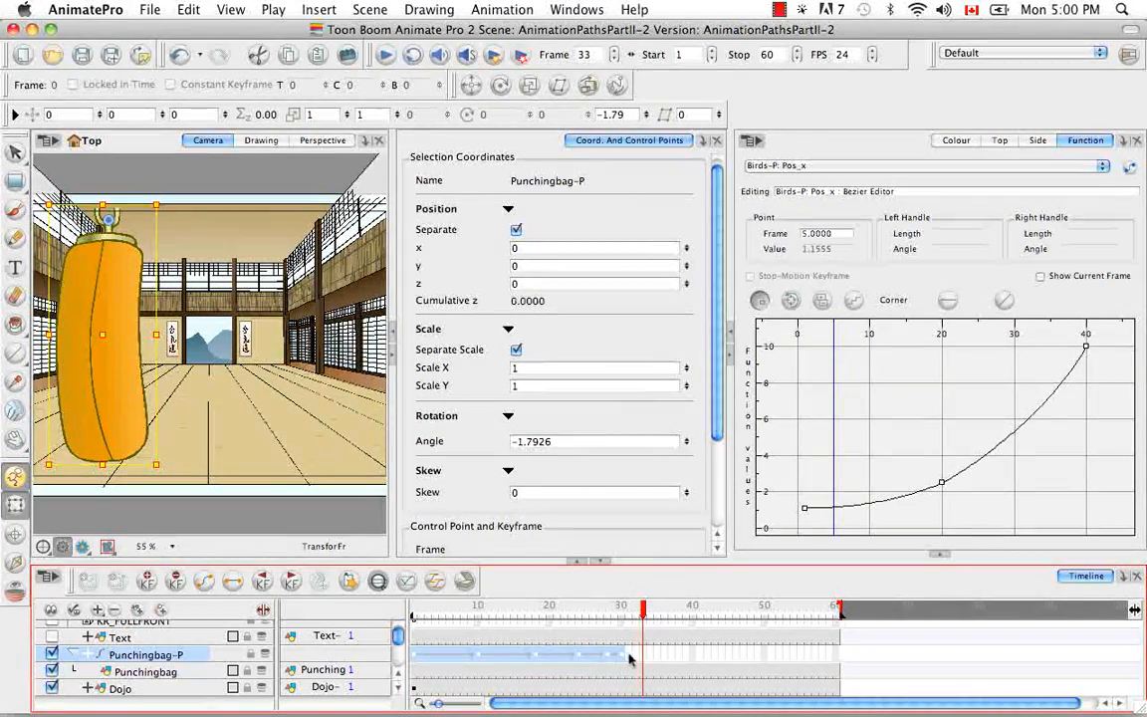
click(629, 652)
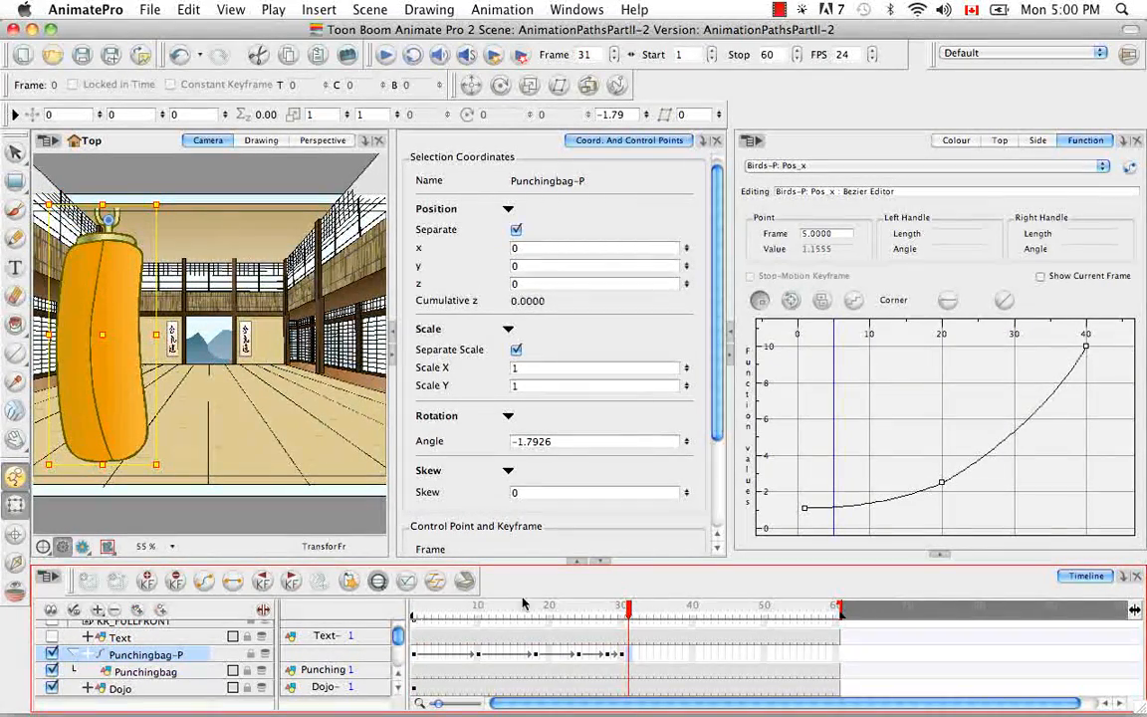
drag(633, 611, 765, 597)
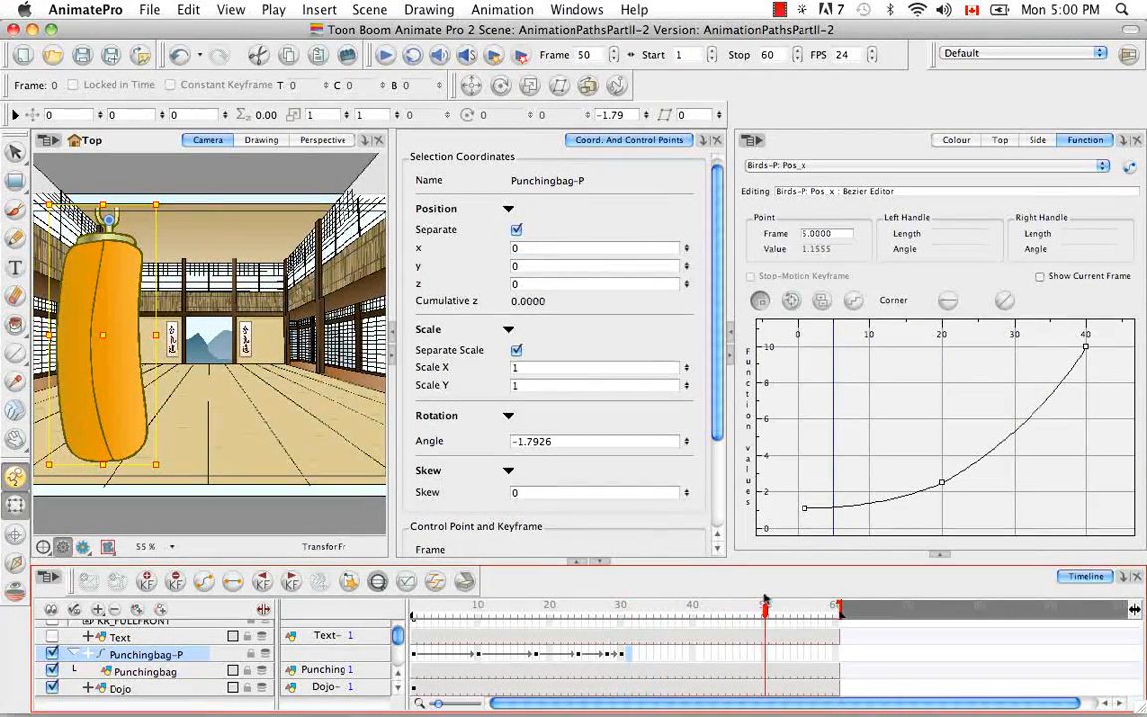
click(628, 628)
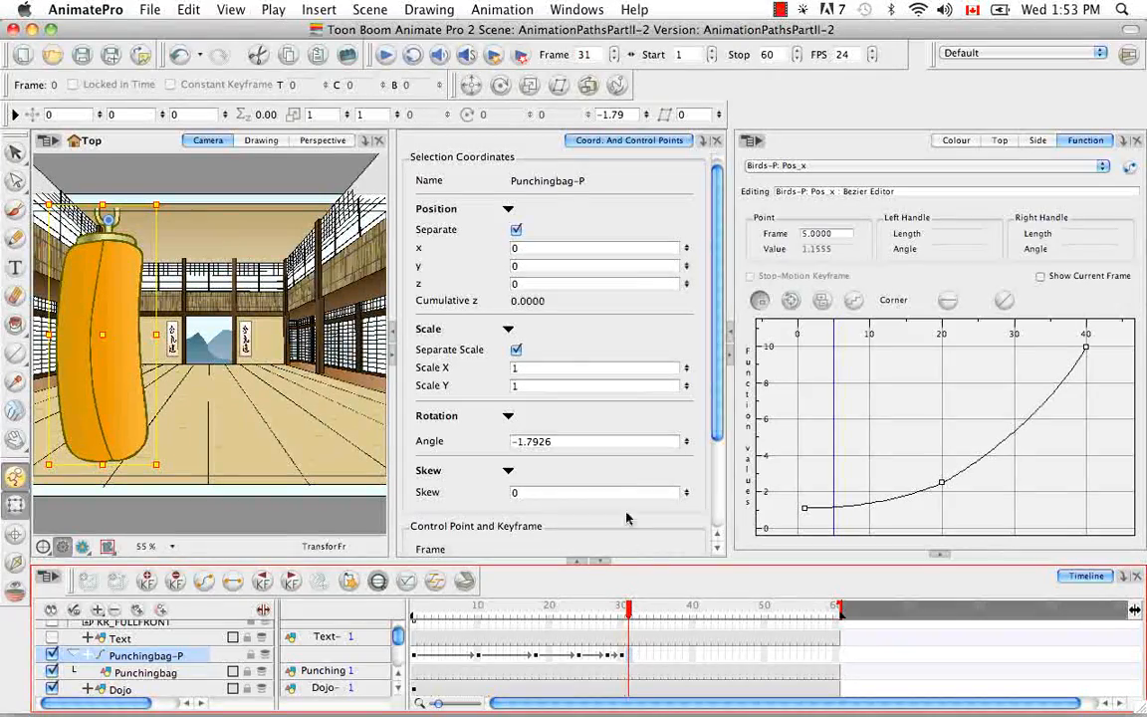
- Paste the copied cells as a cycle at frame 31 of Punchingbag-P, using 3 cycles of type Reverse->Forward
click(189, 10)
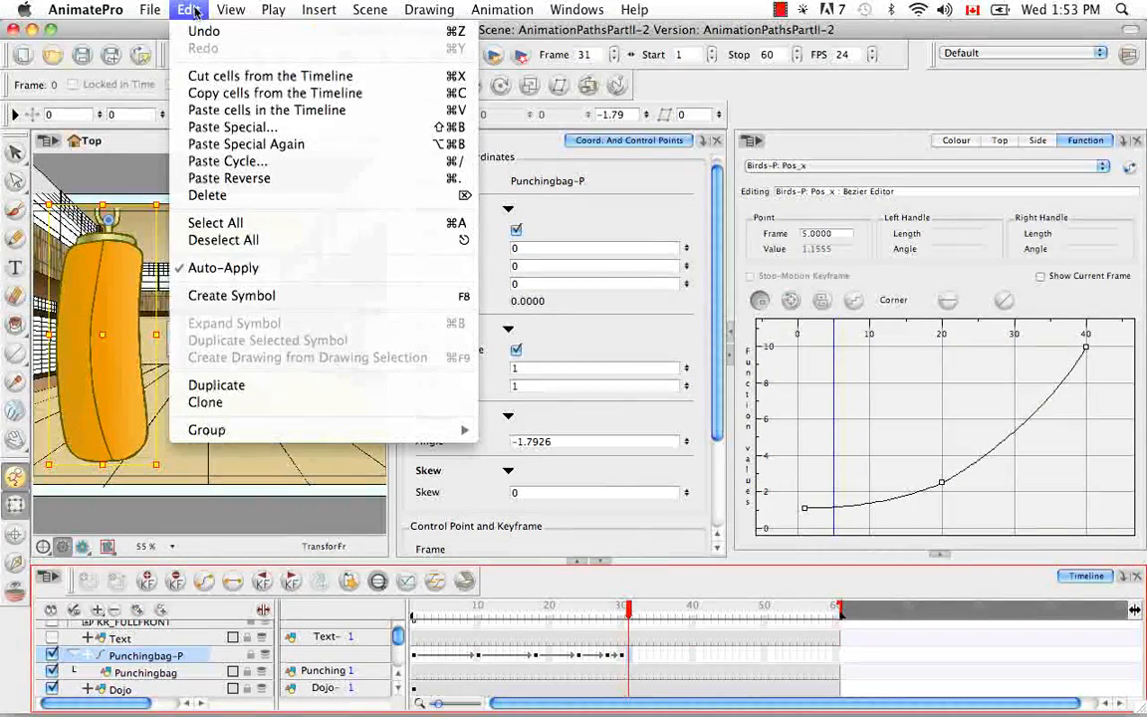
click(222, 164)
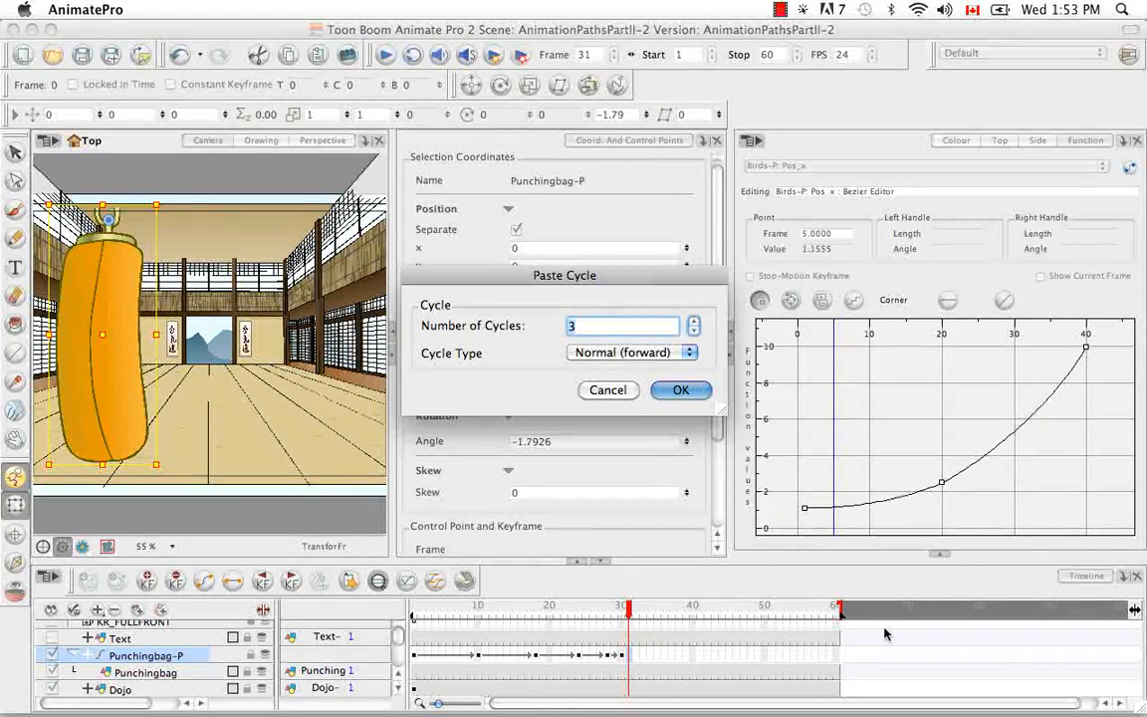
click(692, 357)
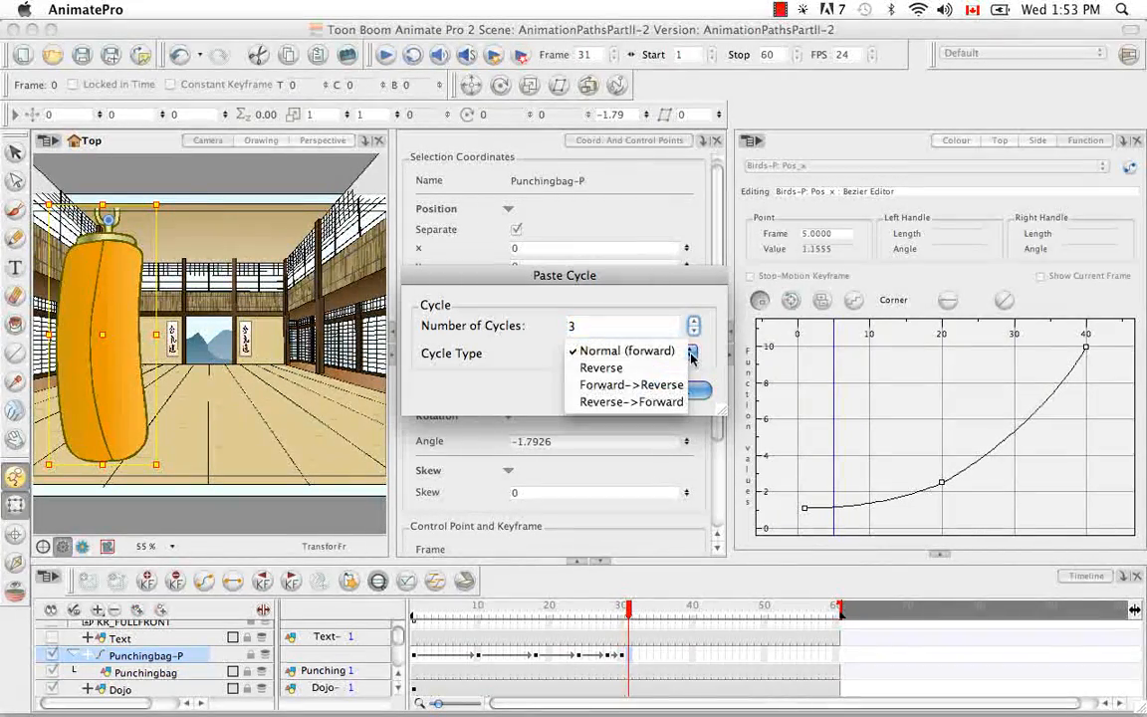
click(659, 368)
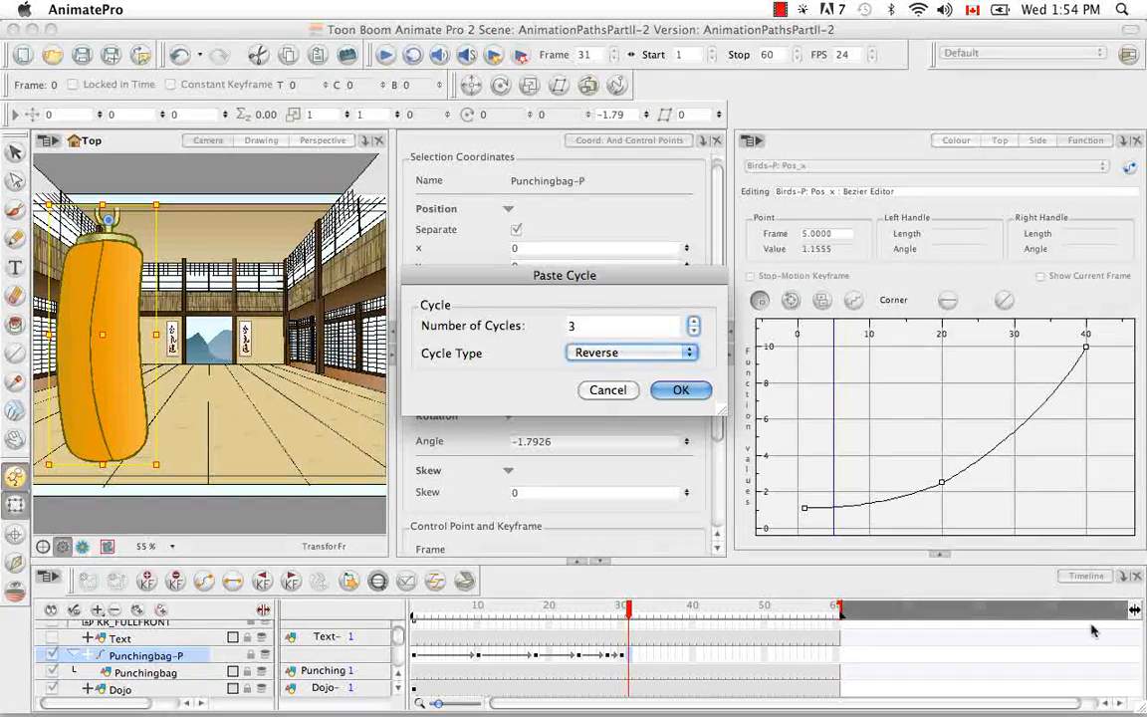
click(630, 352)
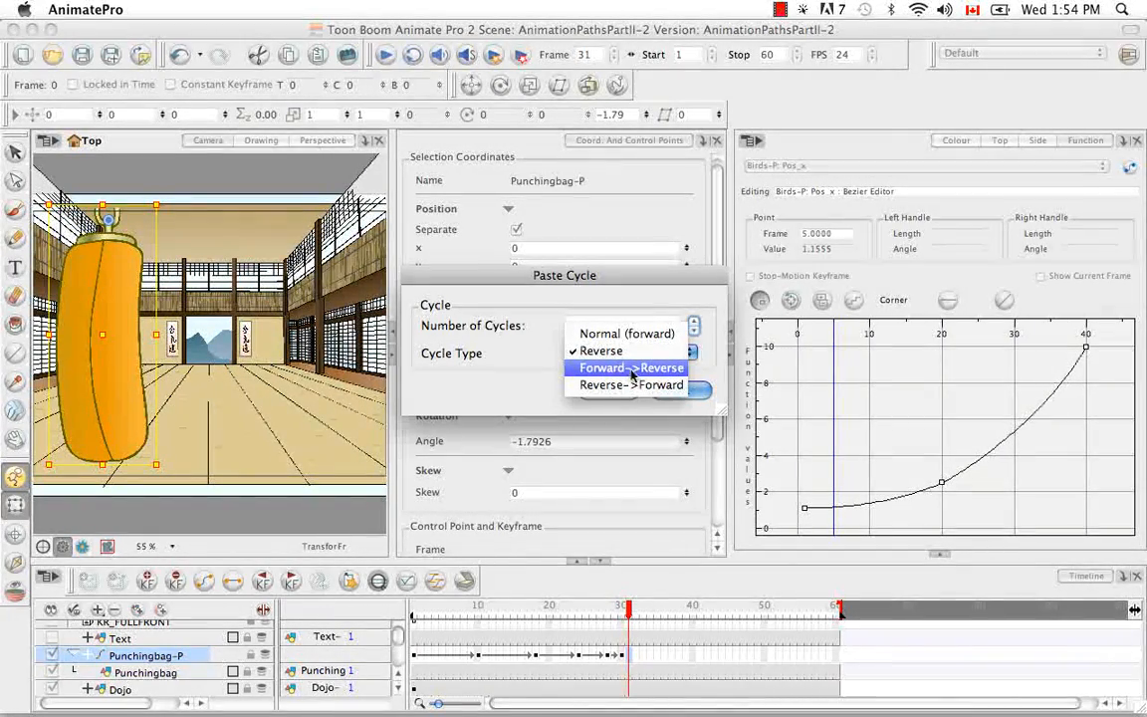
click(647, 371)
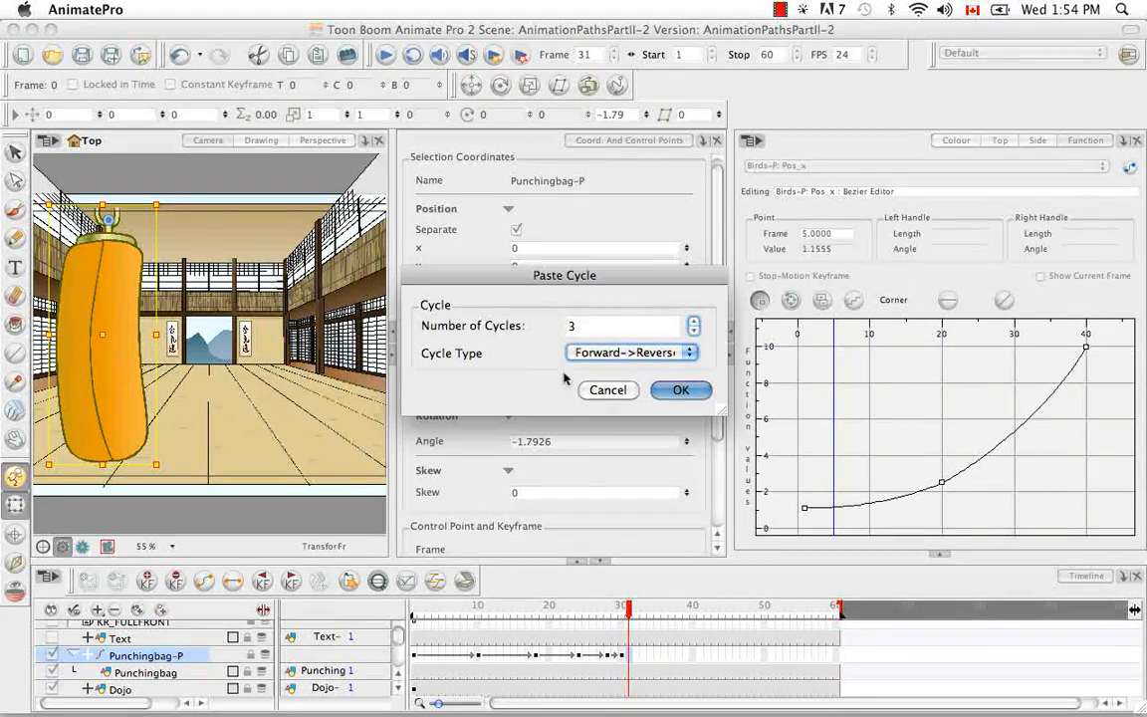
click(658, 353)
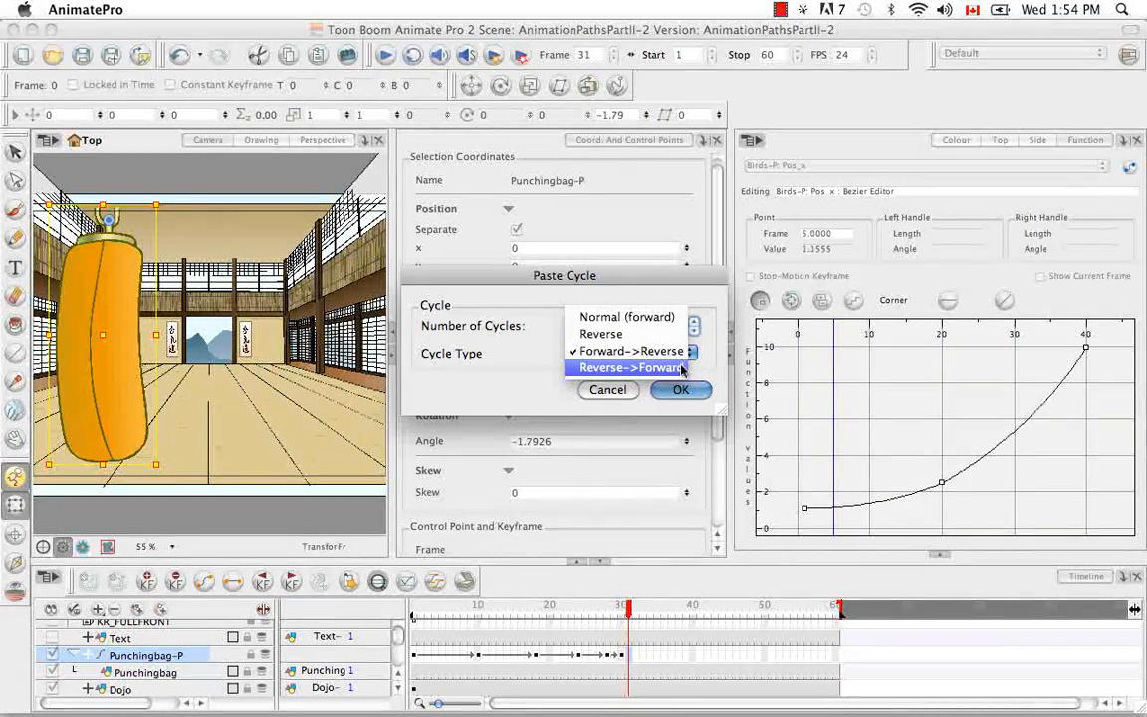
click(681, 369)
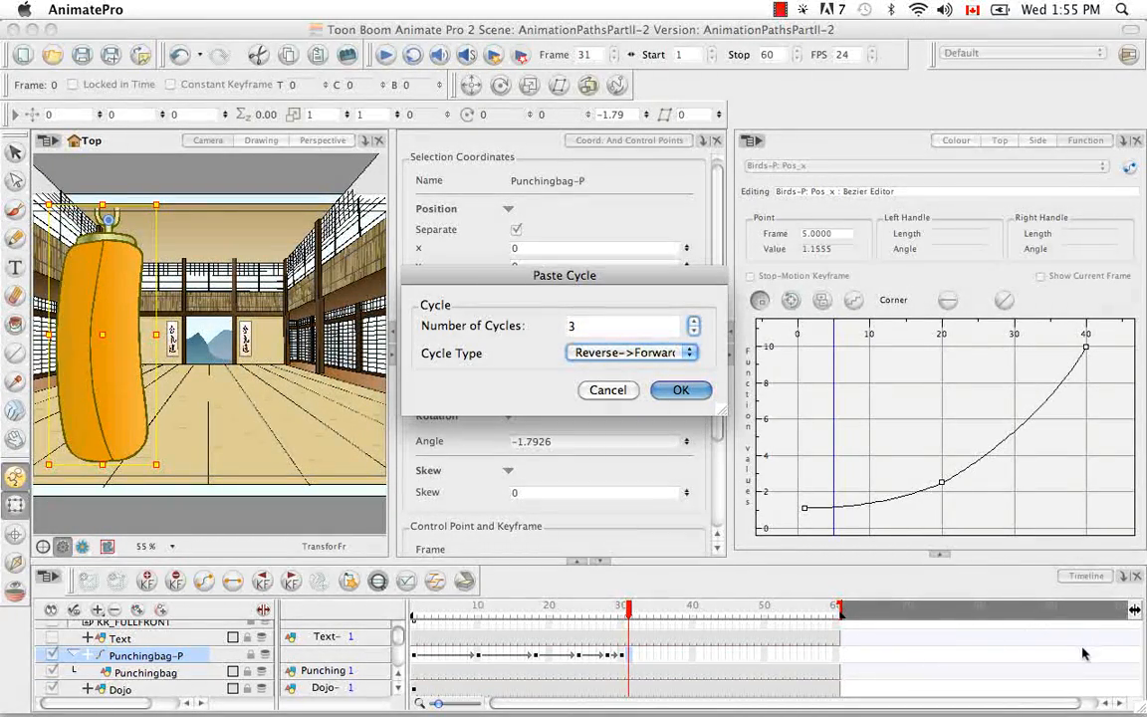
click(678, 393)
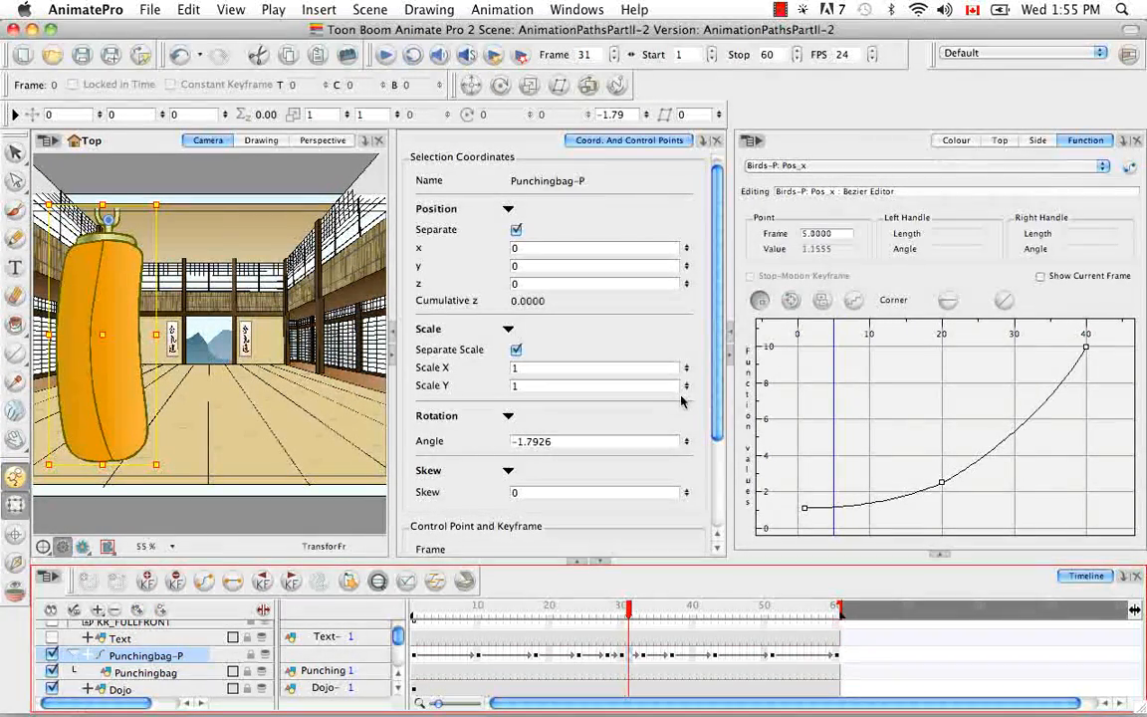
- Extend the scene's end to frame 127 and review the pasted Punchingbag-P keyframes along the timeline
drag(839, 610, 1126, 610)
drag(806, 705, 678, 705)
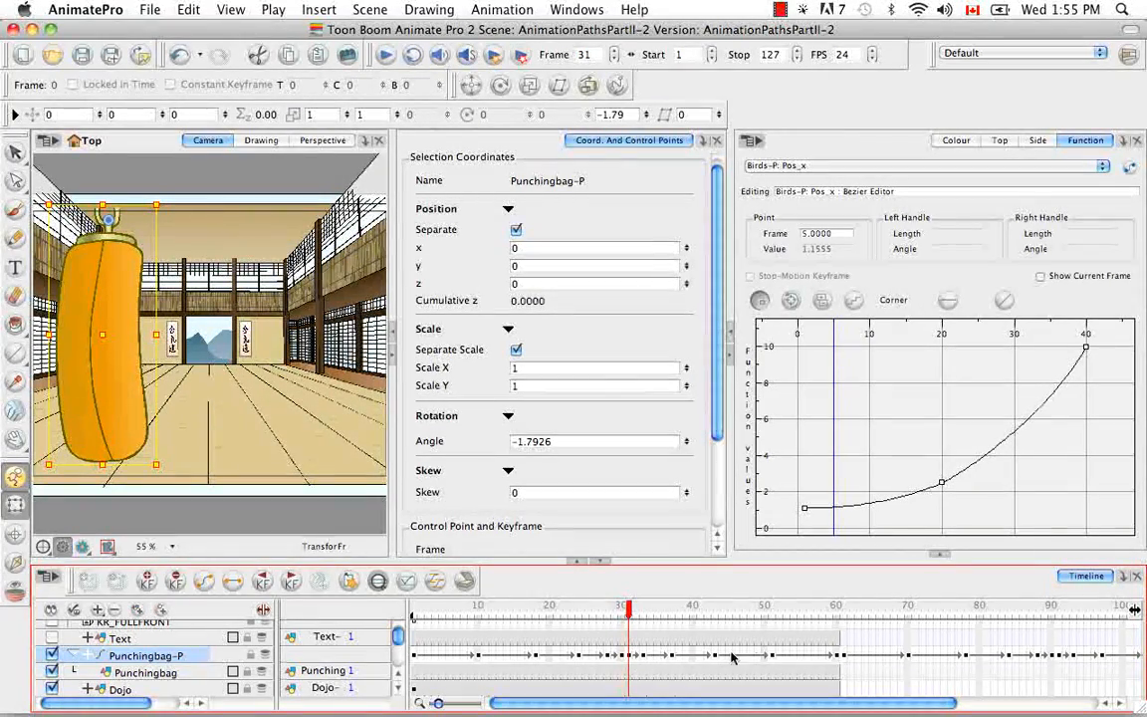
scroll(927, 608, right, 5)
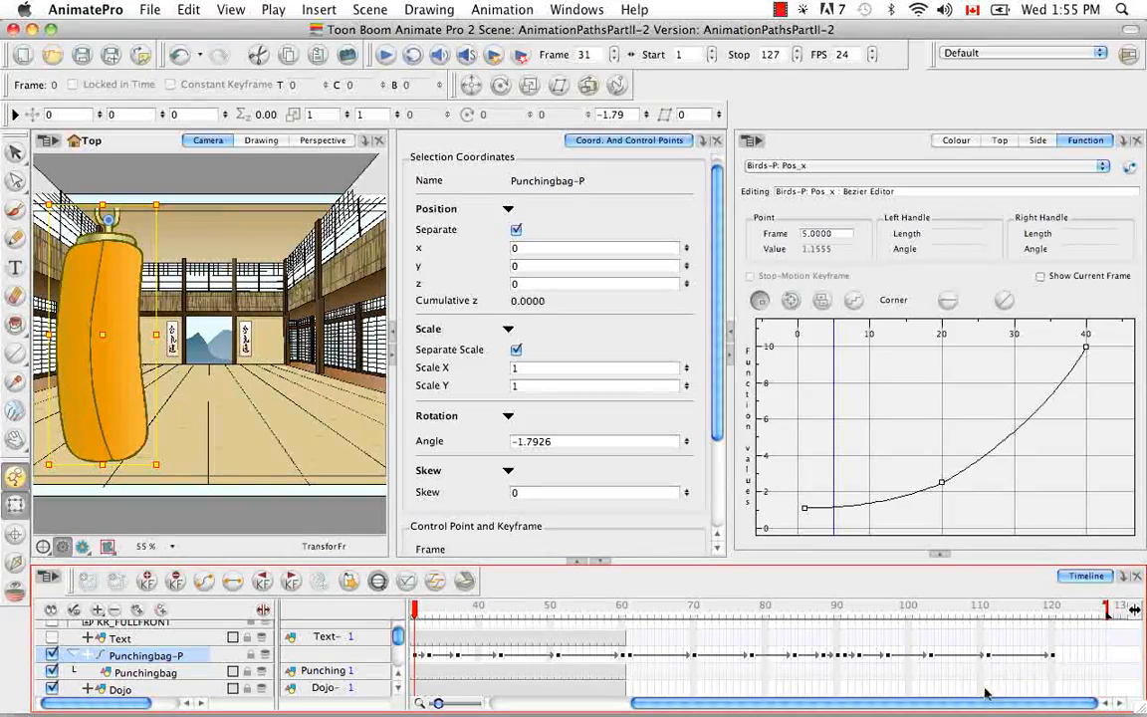
scroll(877, 649, left, 5)
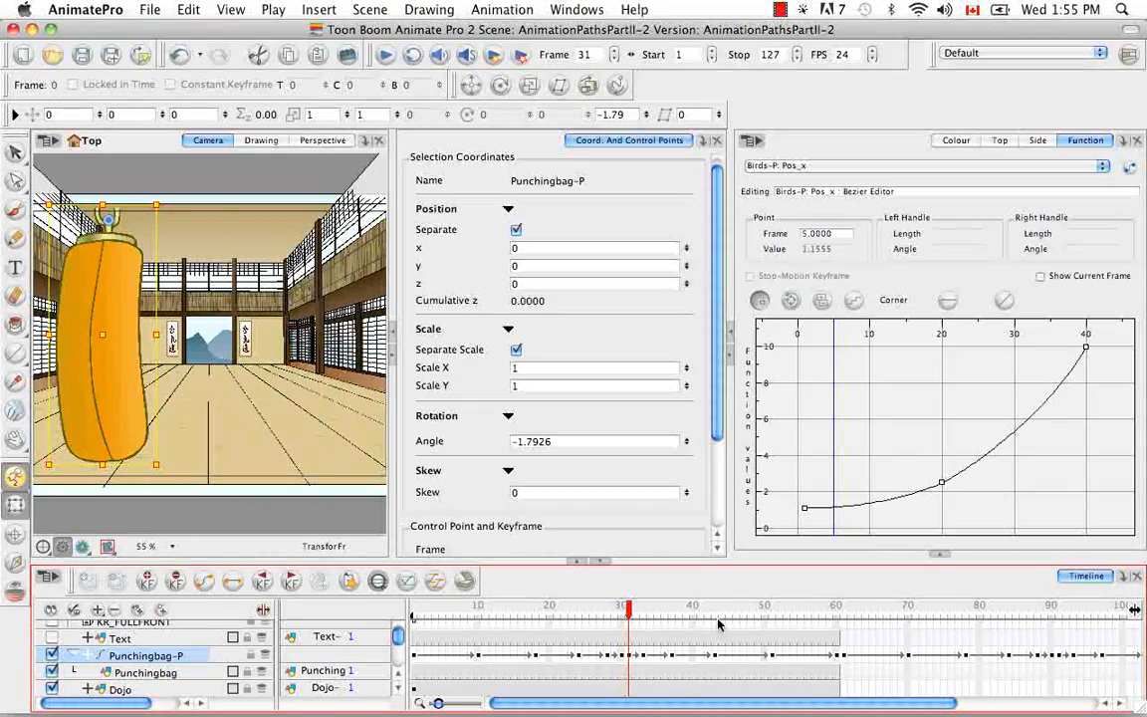
- Undo the scene extension and the pasted cycle on Punchingbag-P
key(super+z)
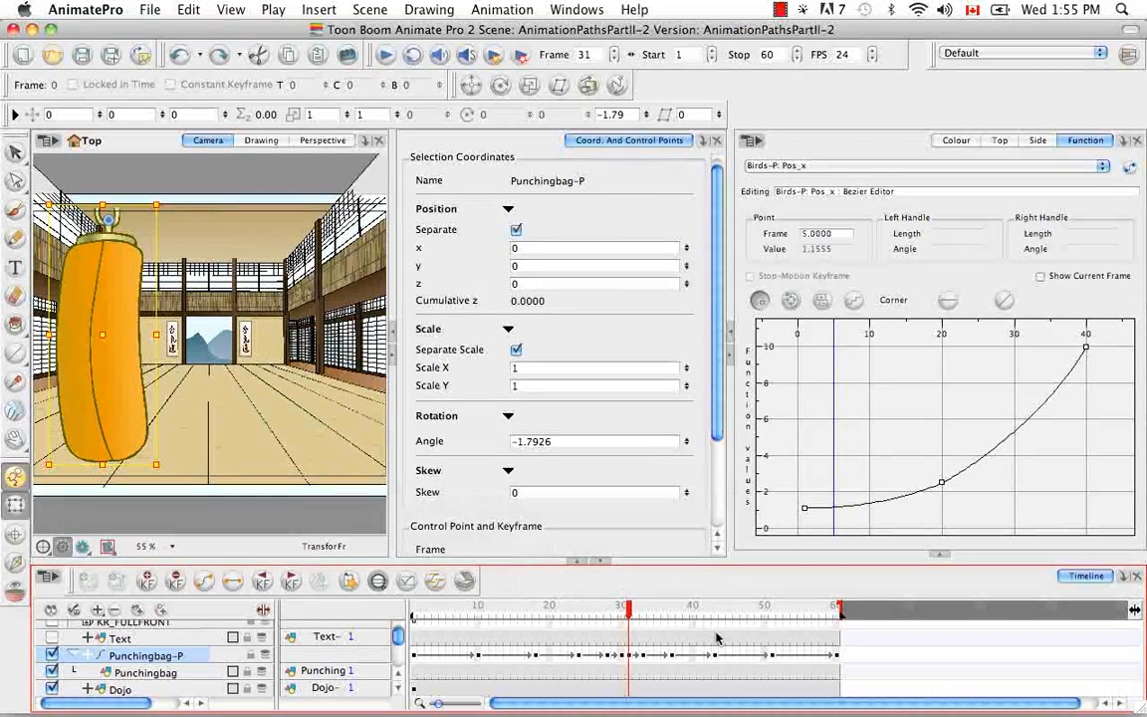
key(super+z)
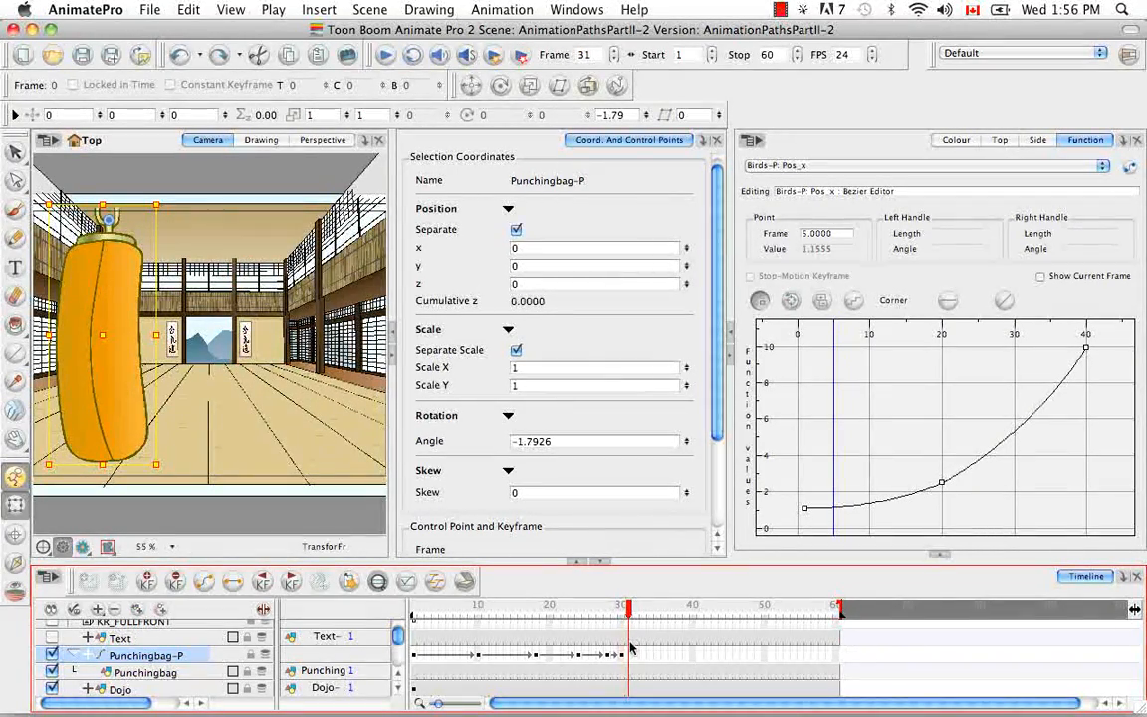
- Select the Punchingbag-P cells from frame 1 to frame 30 again and copy them from the timeline
click(418, 655)
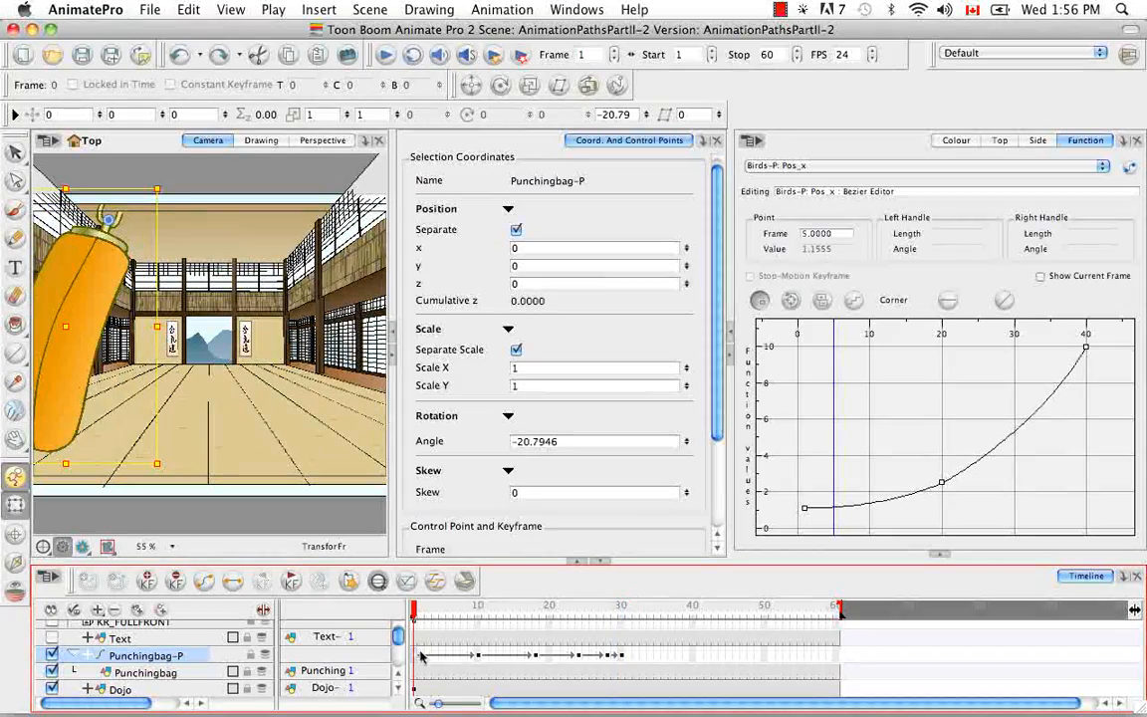
shift+click(623, 656)
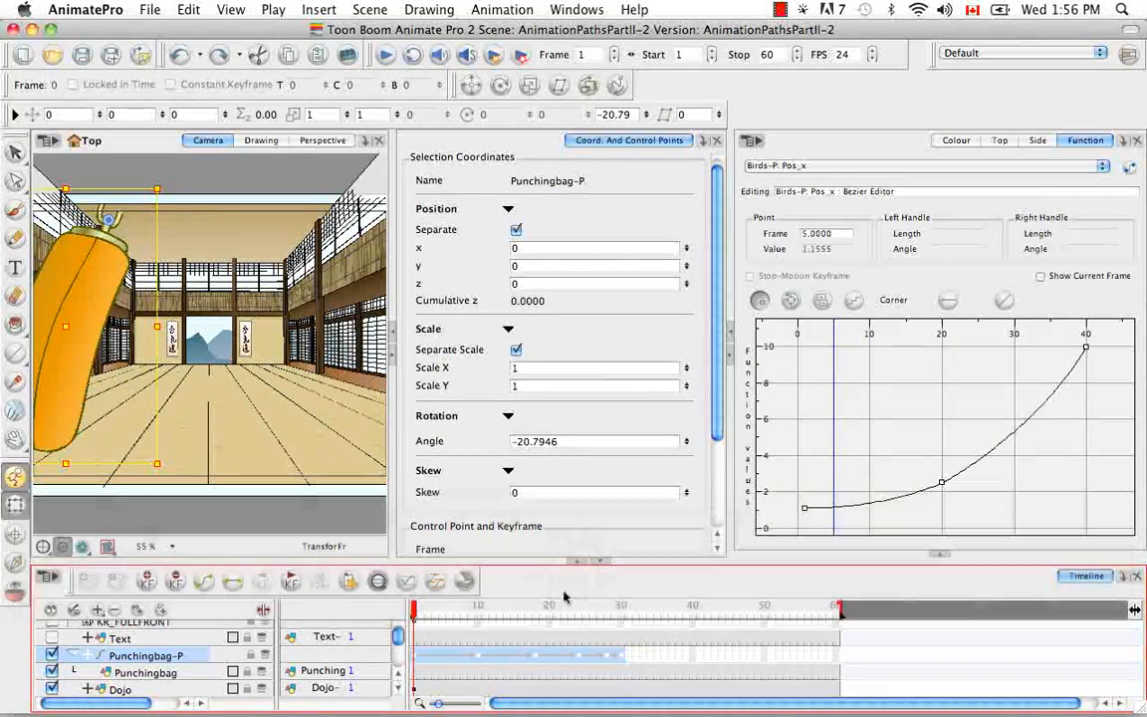
right_click(607, 658)
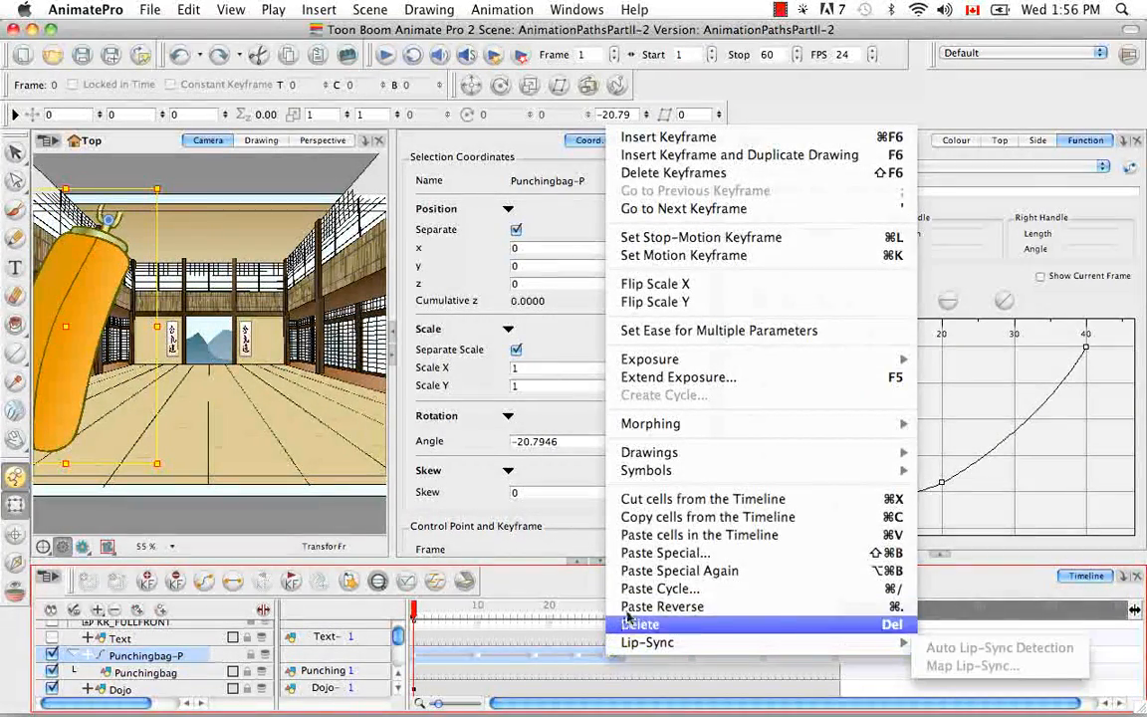
click(661, 516)
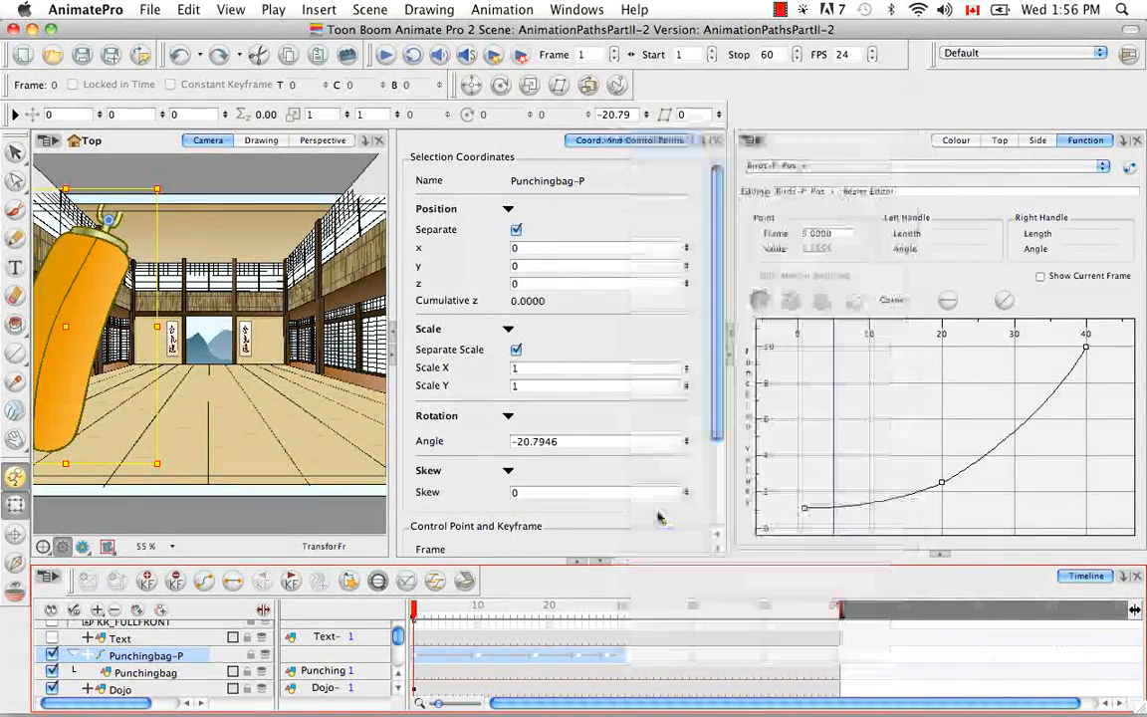
- Start Paste Special at frame 31 of Punchingbag-P, review its basic and advanced drawing options, and set Drawings to Do Nothing
click(628, 633)
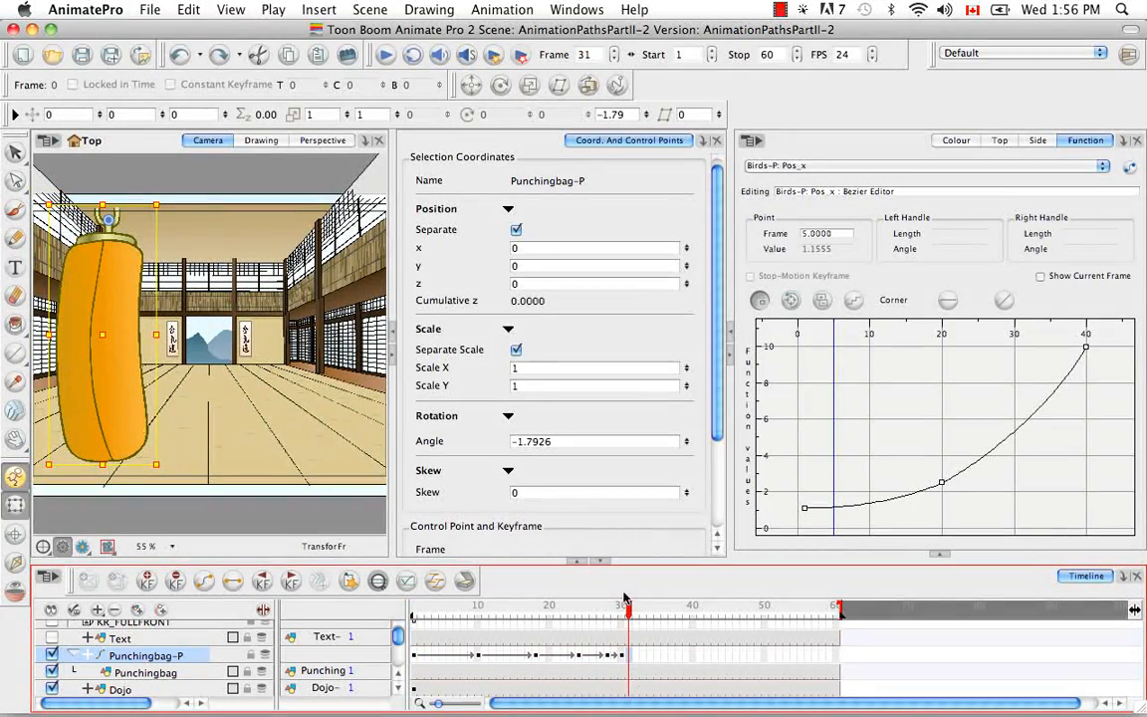
right_click(631, 657)
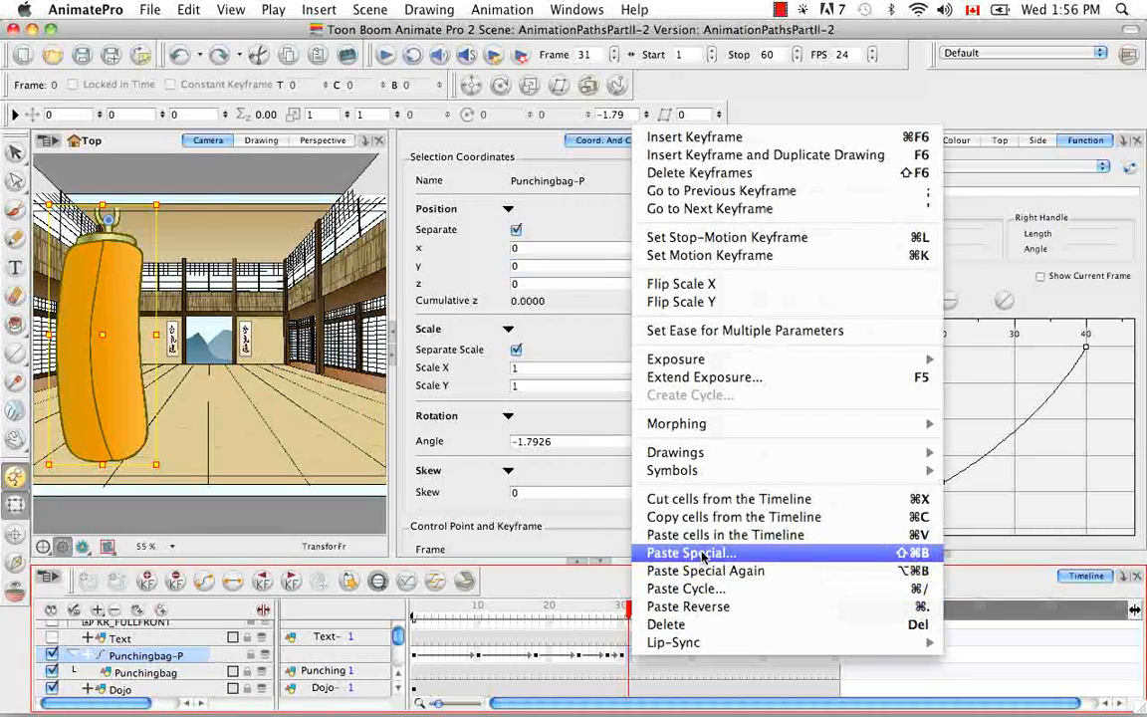
click(691, 553)
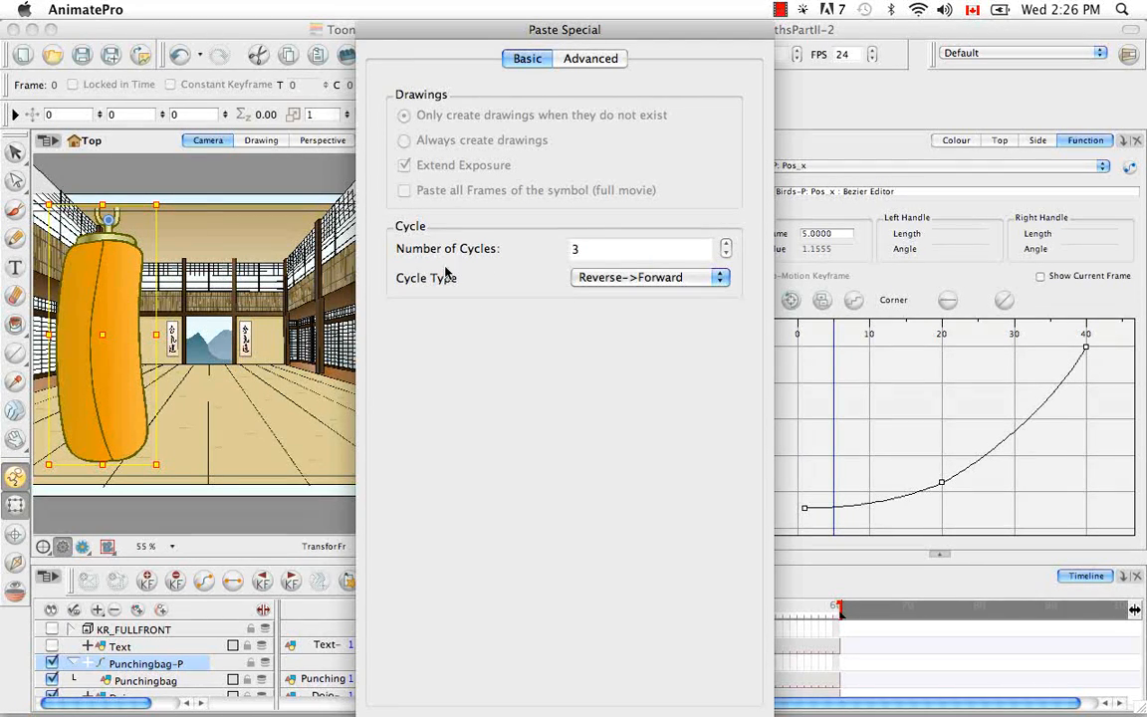
click(594, 58)
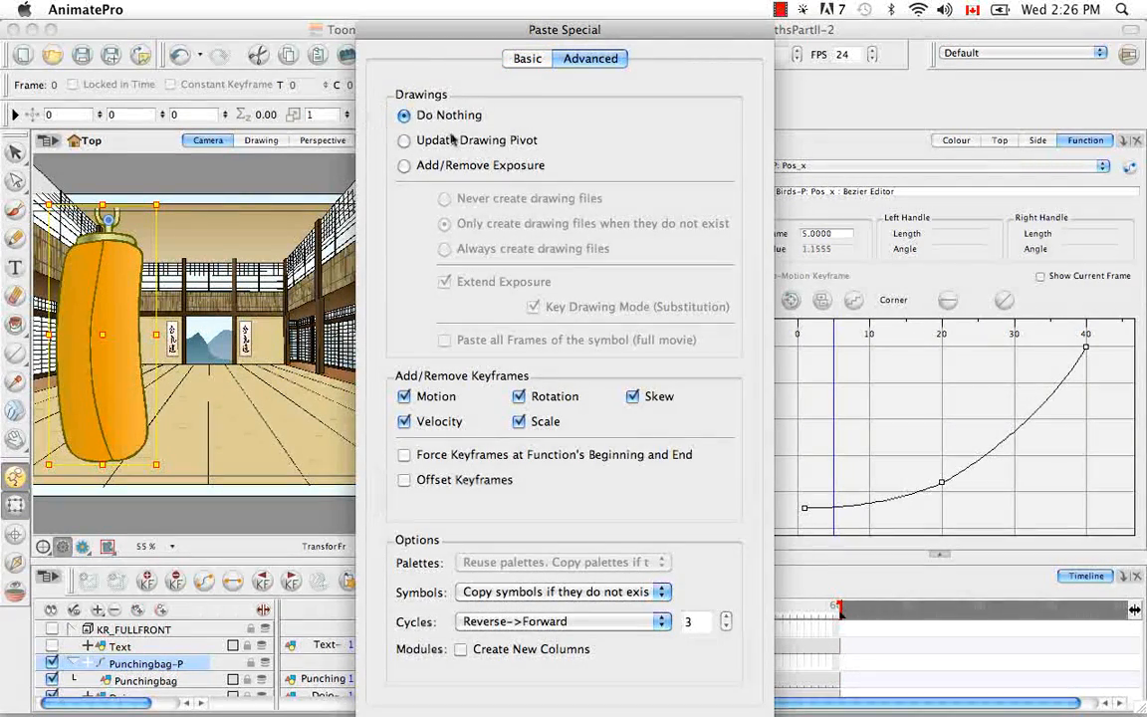
click(404, 166)
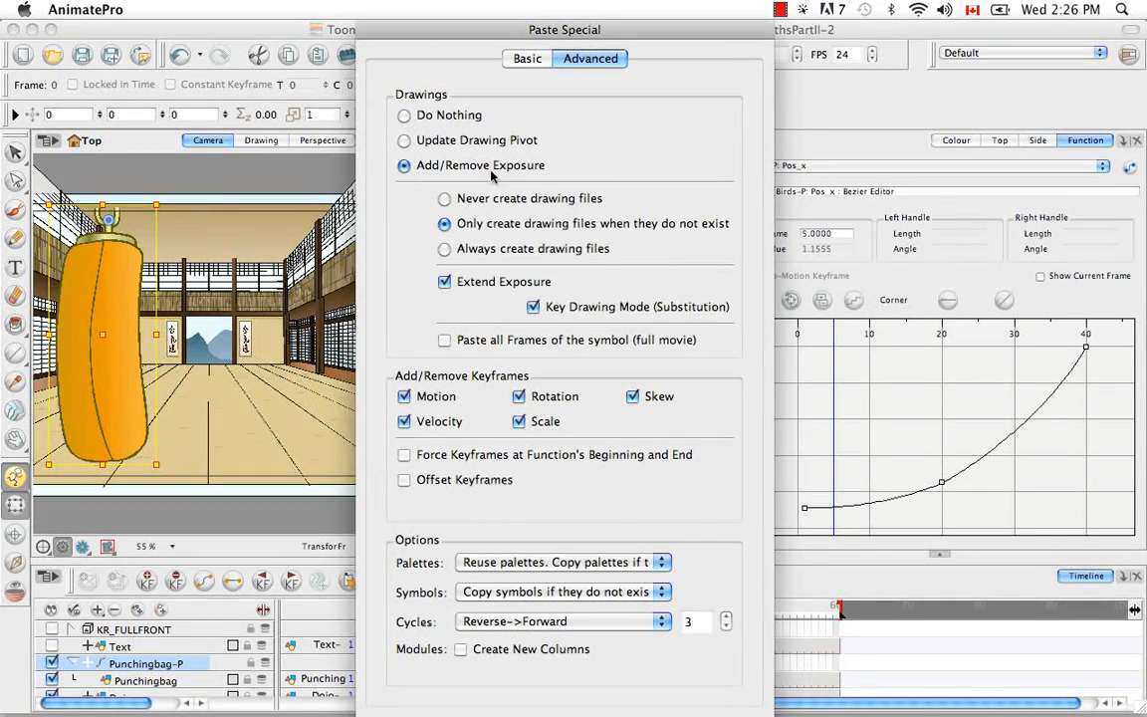
click(526, 58)
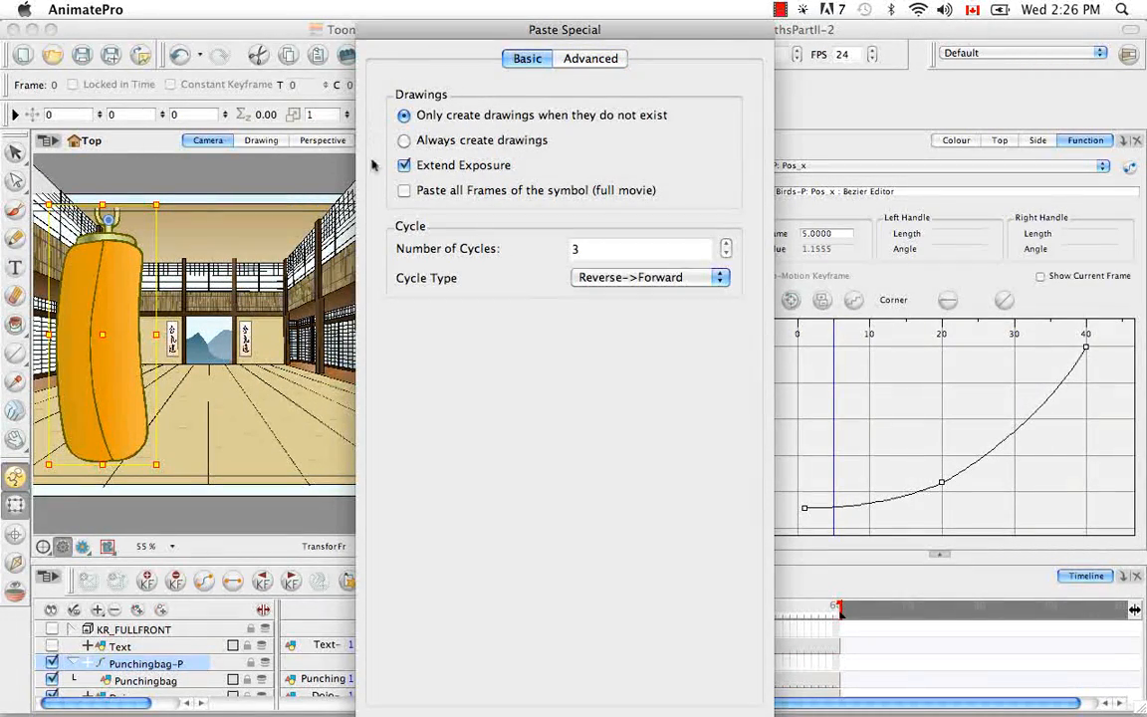
click(582, 60)
click(405, 116)
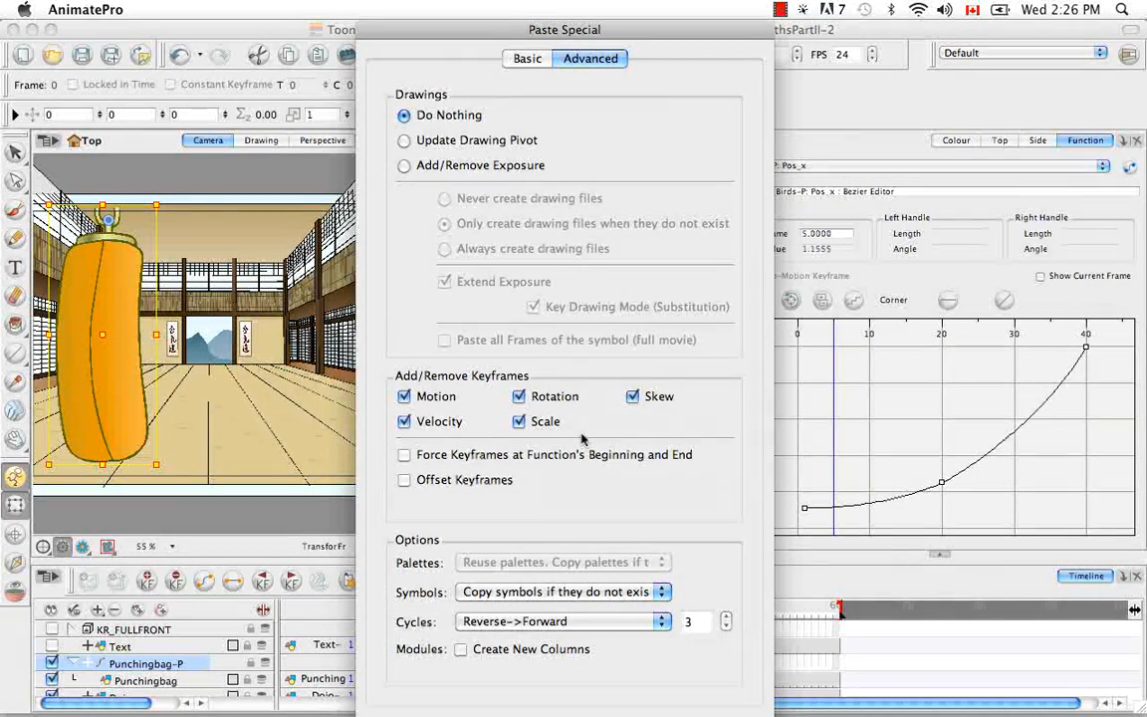
- Paste 3 Reverse->Forward cycles with Scale and Skew keyframes excluded, and extend the scene's end to frame 119
click(519, 423)
click(632, 398)
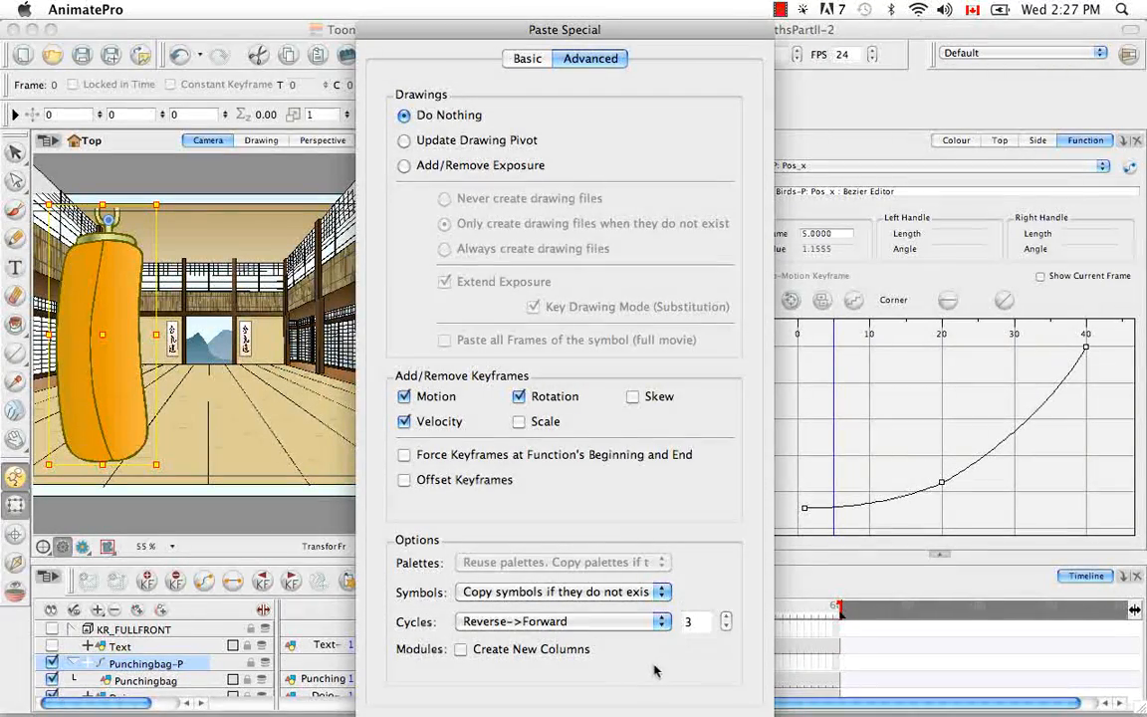
key(Return)
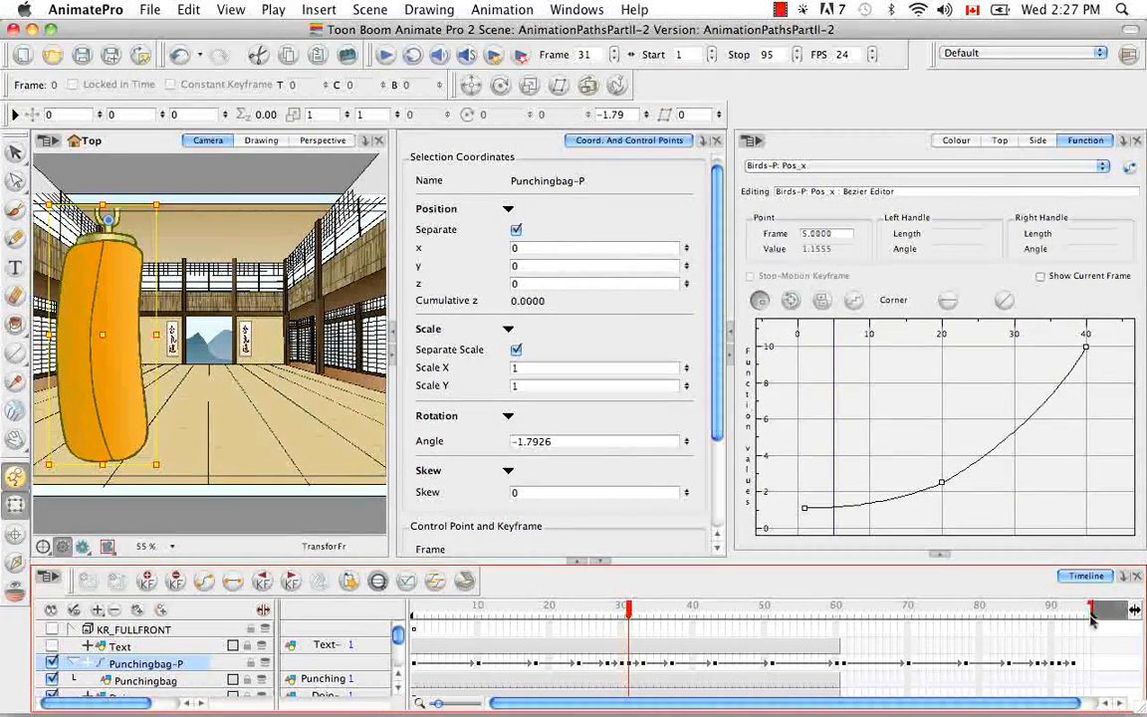
drag(1092, 610, 1134, 613)
drag(763, 704, 674, 703)
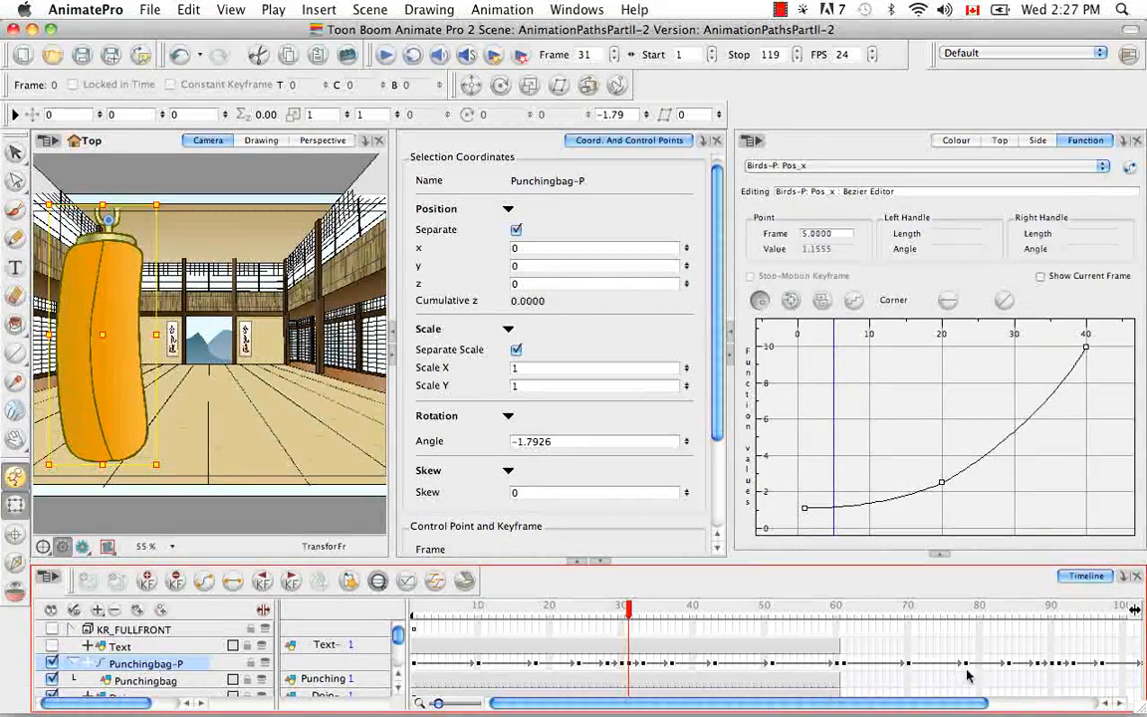
- Expand the Punchingbag-P functions, compare the Scale and Skew keyframes with those of Position and Rotation, and collapse the functions again
click(94, 665)
click(399, 691)
click(398, 691)
click(399, 691)
click(398, 690)
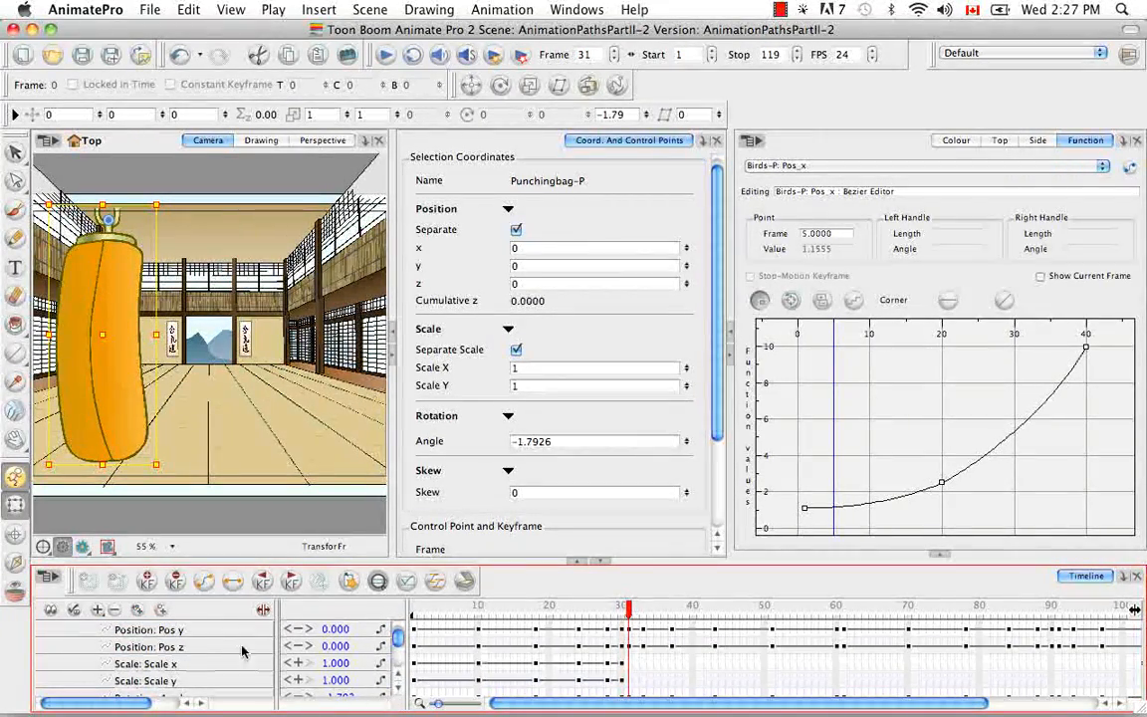
click(399, 690)
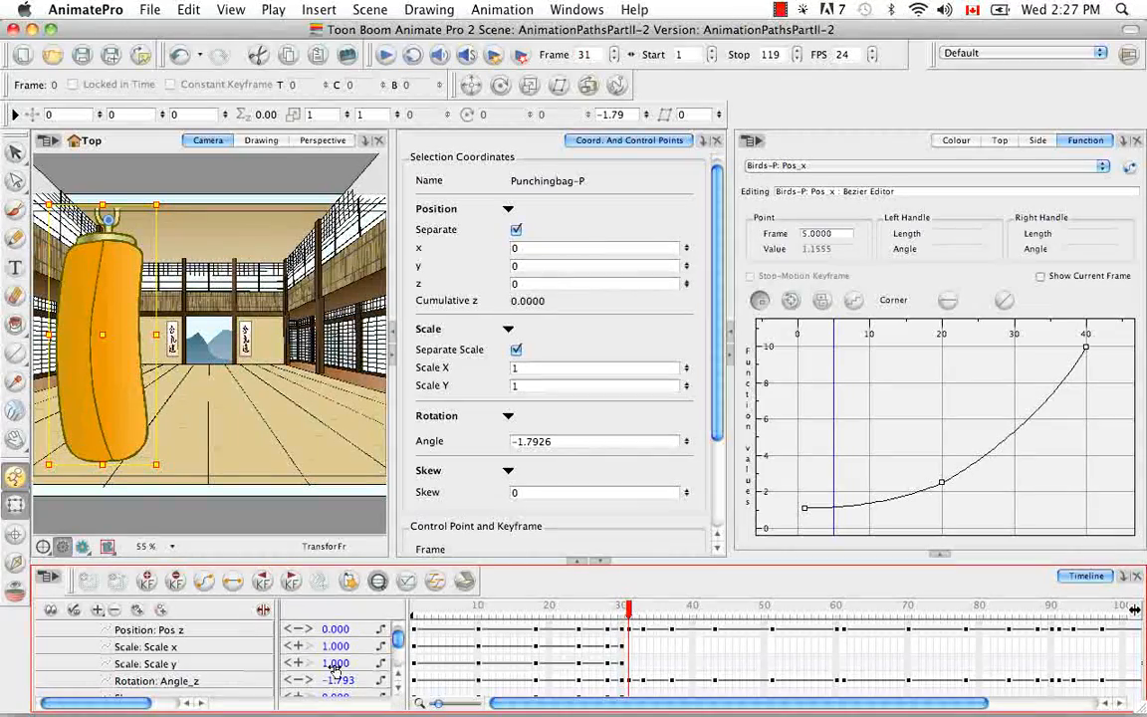
click(191, 650)
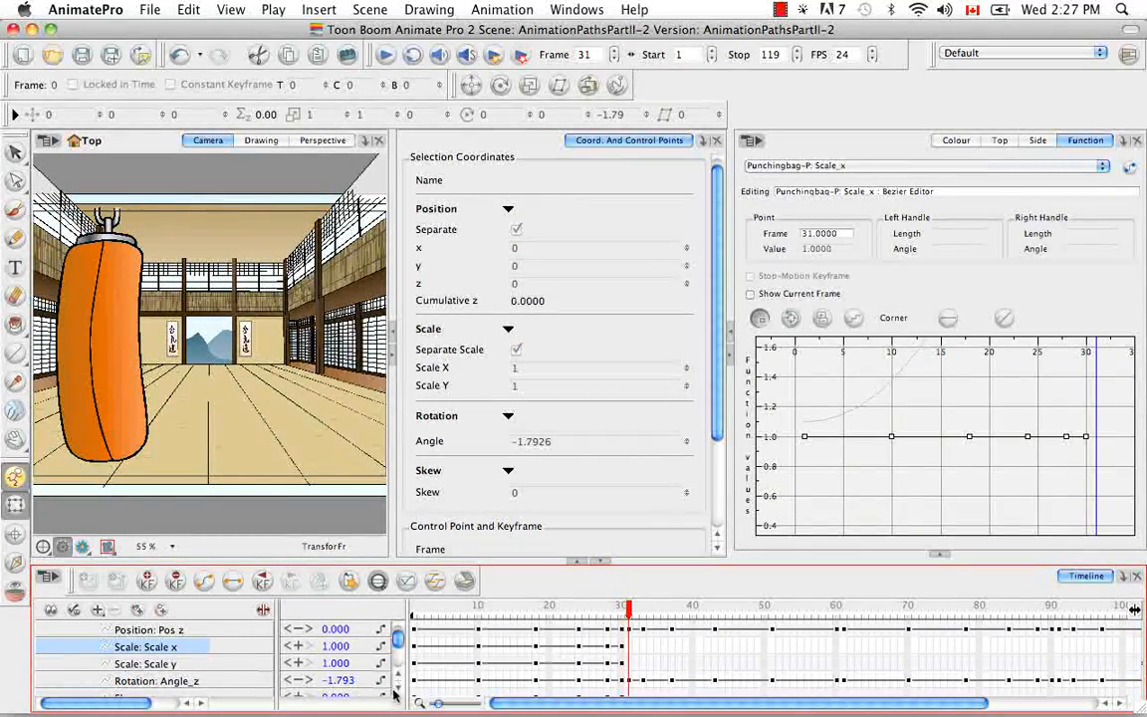
scroll(350, 697, down, 1)
click(214, 663)
click(204, 682)
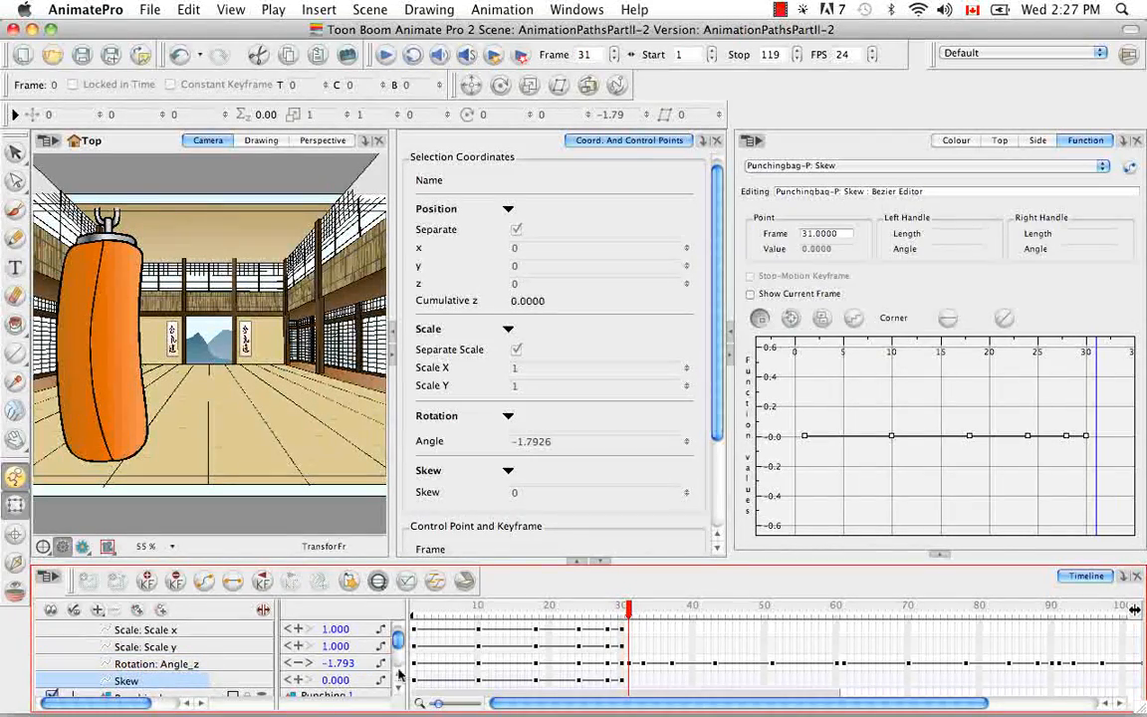
scroll(400, 627, up, 3)
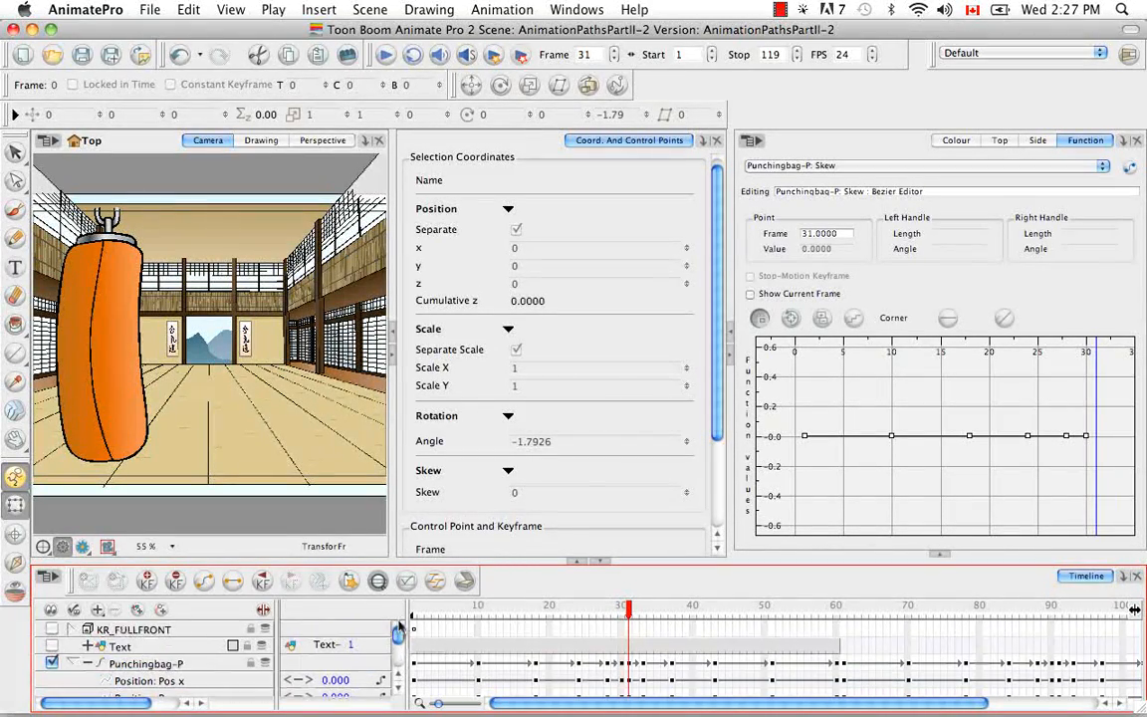
click(88, 664)
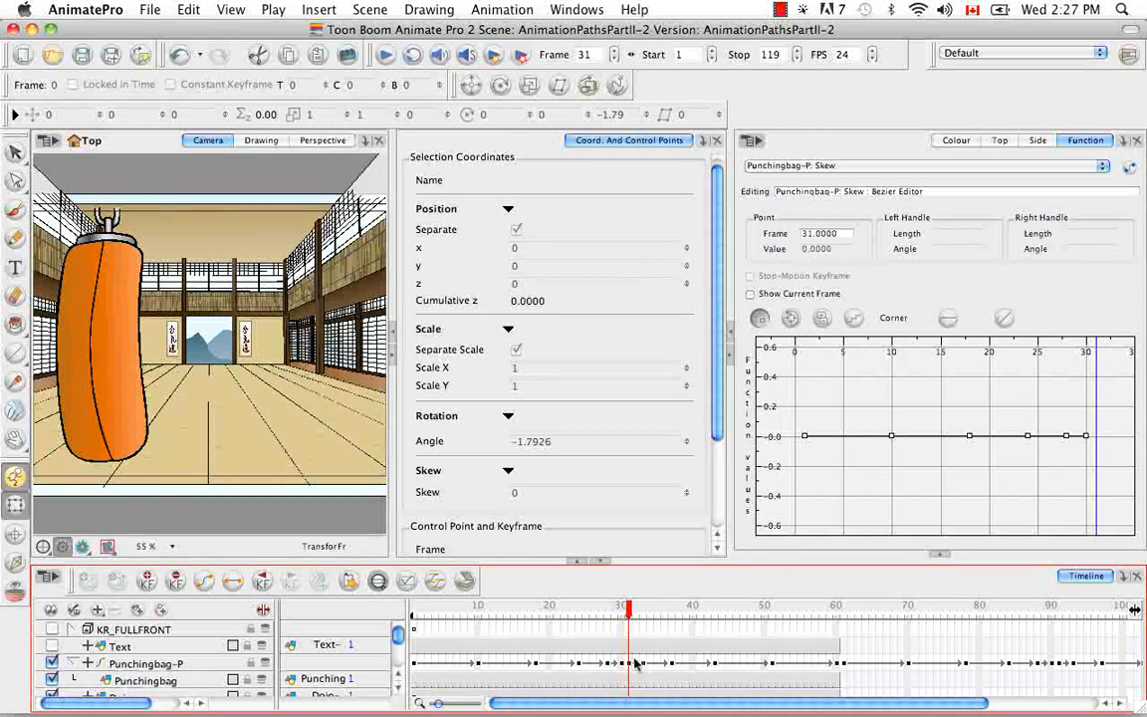